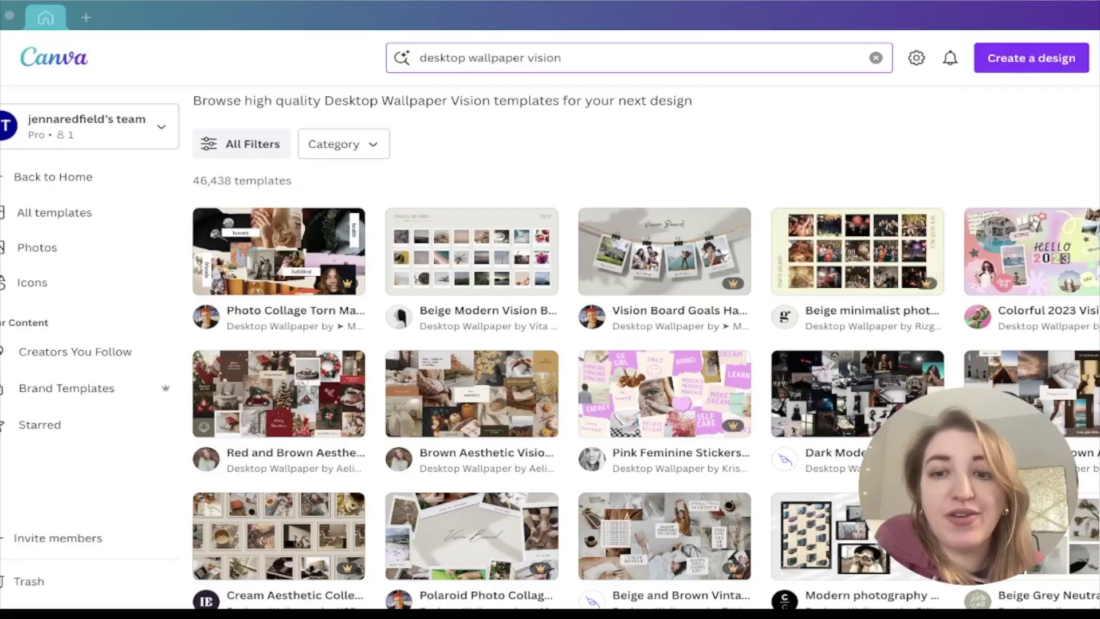
# Browse the desktop wallpaper vision templates and open the Beige Aesthetic Photo Collage Vision Board Summer Desktop Wallpaper for customizing.
pyautogui.scroll(3, 630, 344)
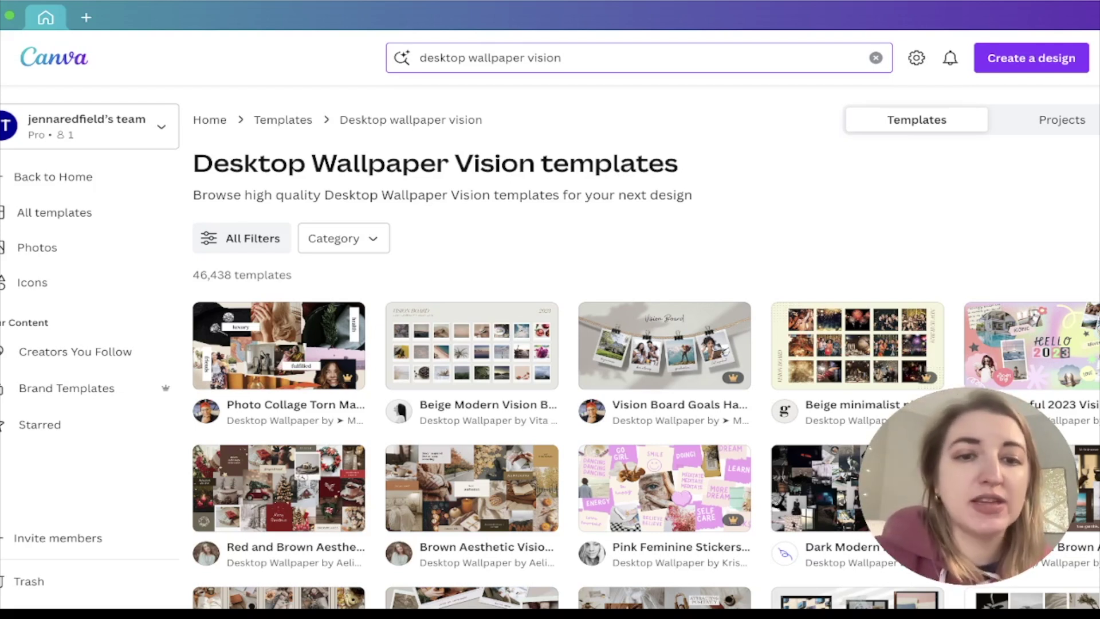
pyautogui.scroll(-2, 665, 344)
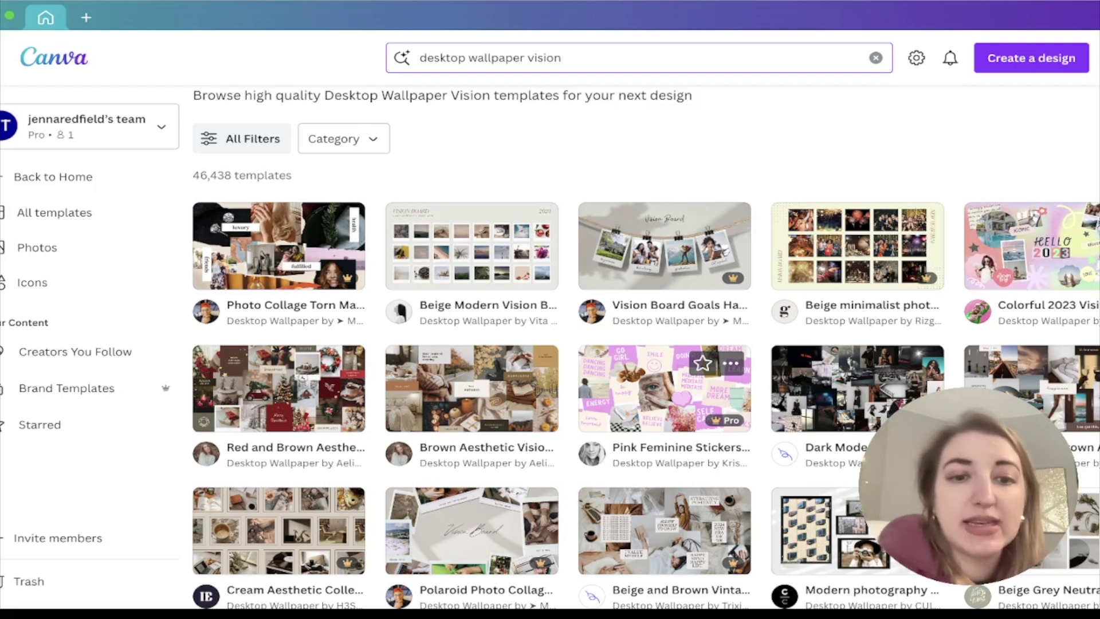
pyautogui.scroll(-2, 716, 395)
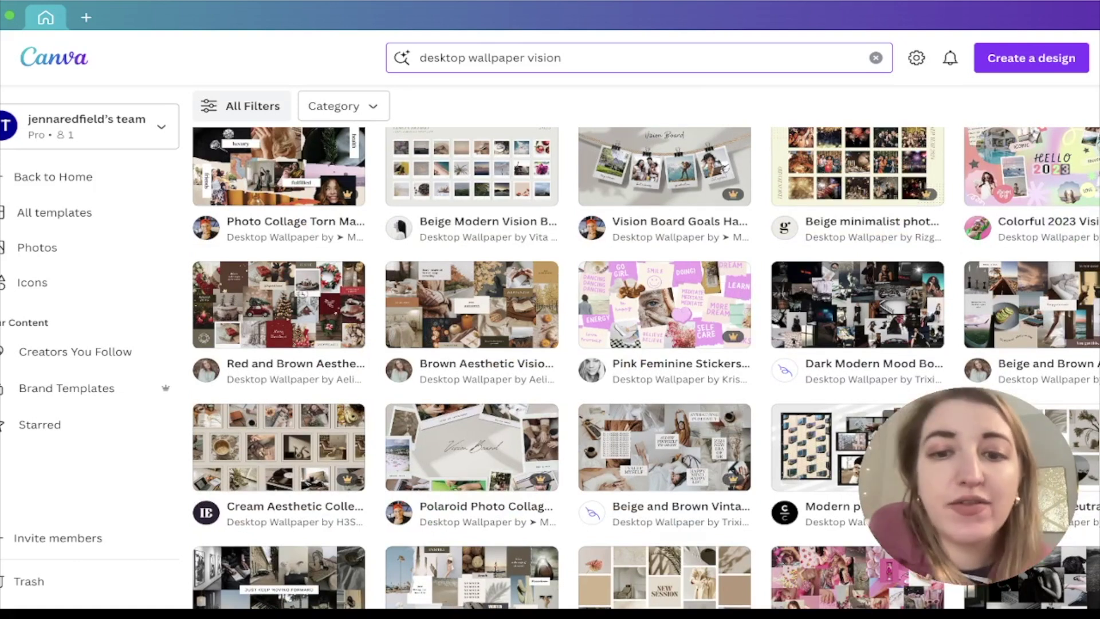
pyautogui.scroll(-3, 716, 436)
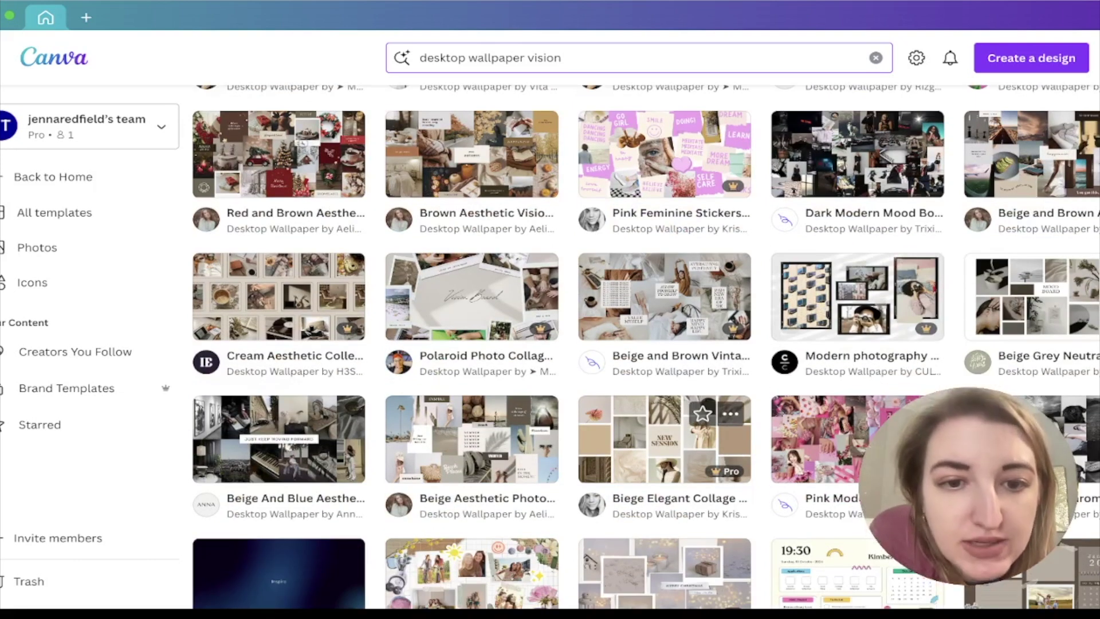
pyautogui.click(459, 453)
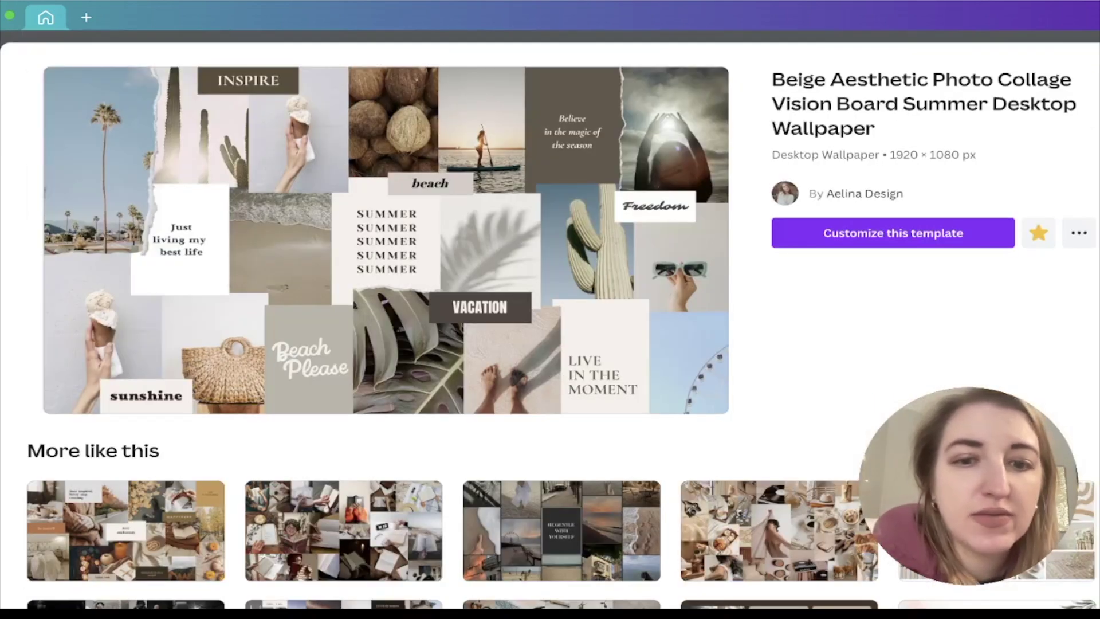
pyautogui.click(893, 233)
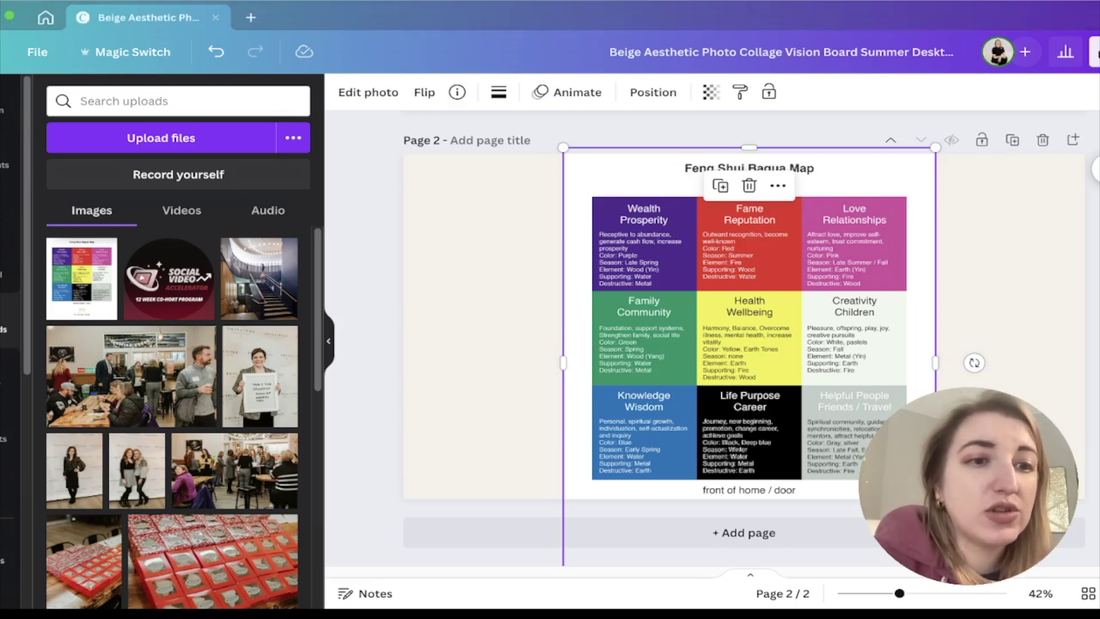
# Search the photo library for "money" and replace the palm tree photo on page 1 with the scattered dollar bills image.
pyautogui.click(5, 550)
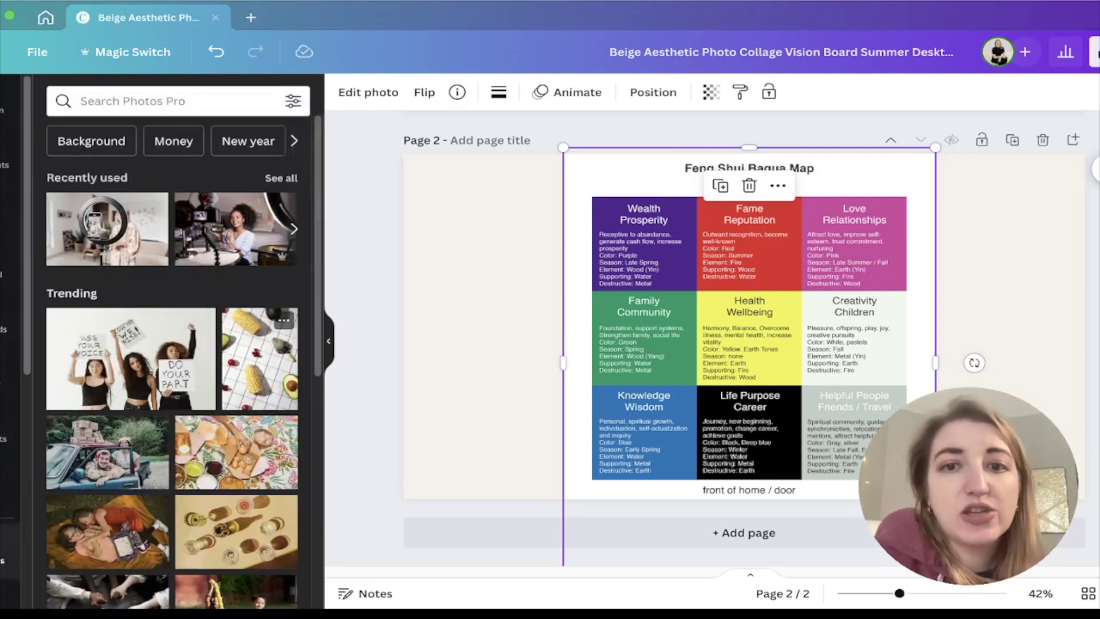
pyautogui.scroll(7, 458, 287)
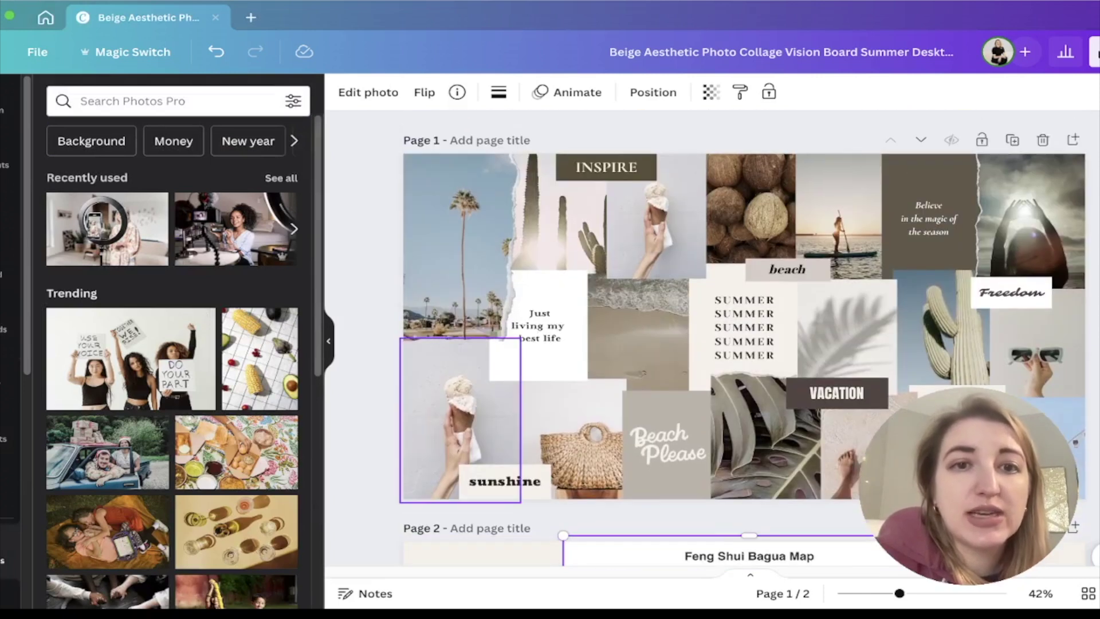
pyautogui.click(177, 100)
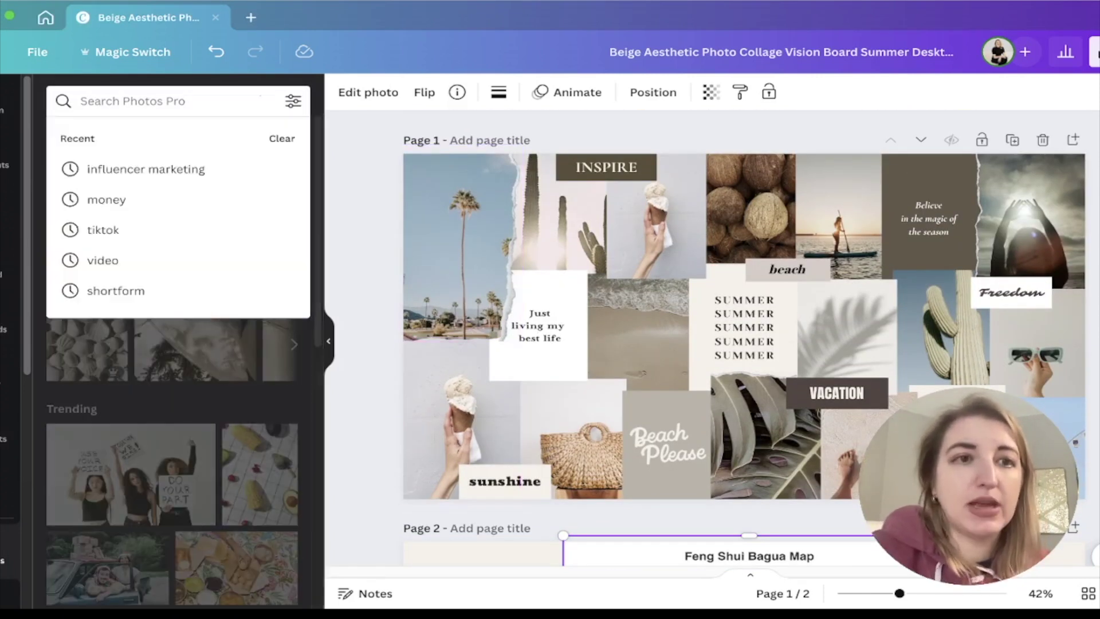
pyautogui.write('money')
pyautogui.press('Return')
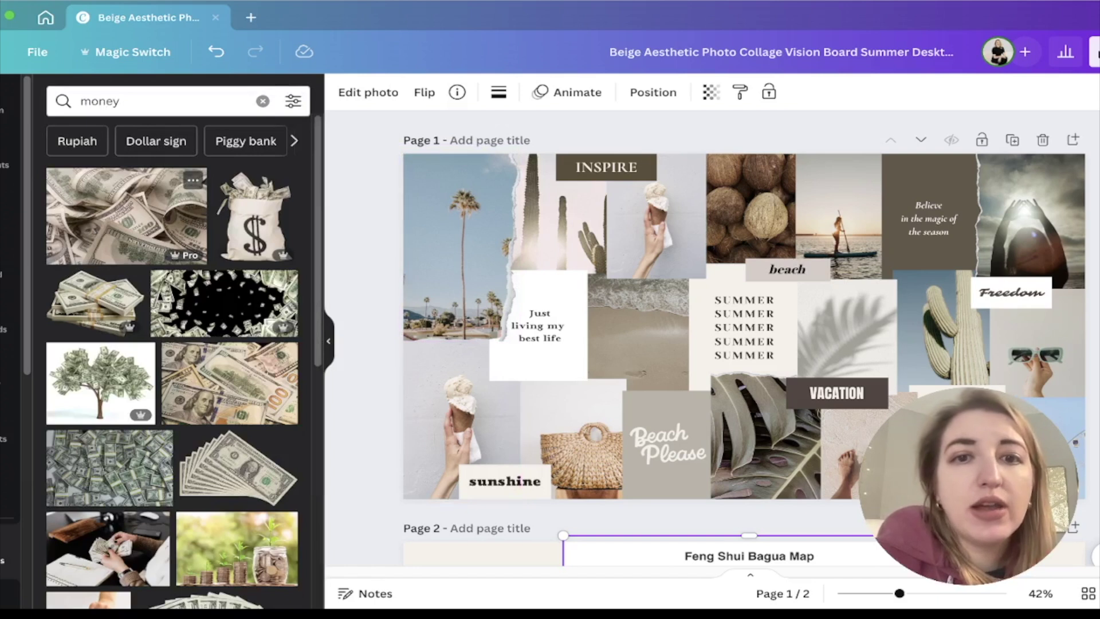
pyautogui.moveTo(126, 216); pyautogui.dragTo(458, 246)
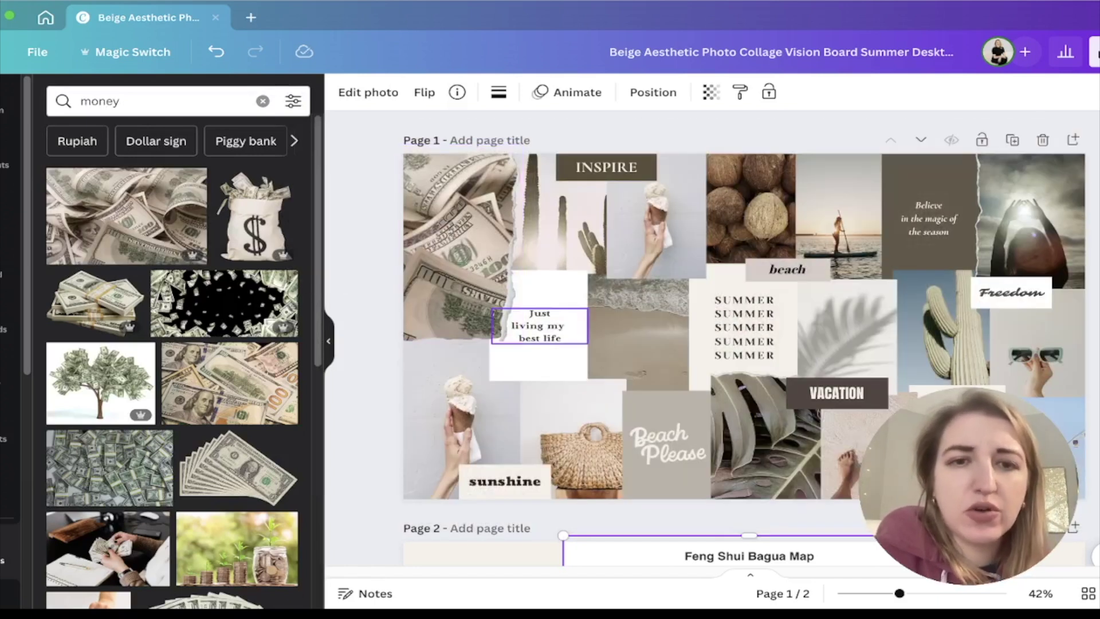
# Replace the "Just living my best life" text with "$100,000".
pyautogui.doubleClick(539, 325)
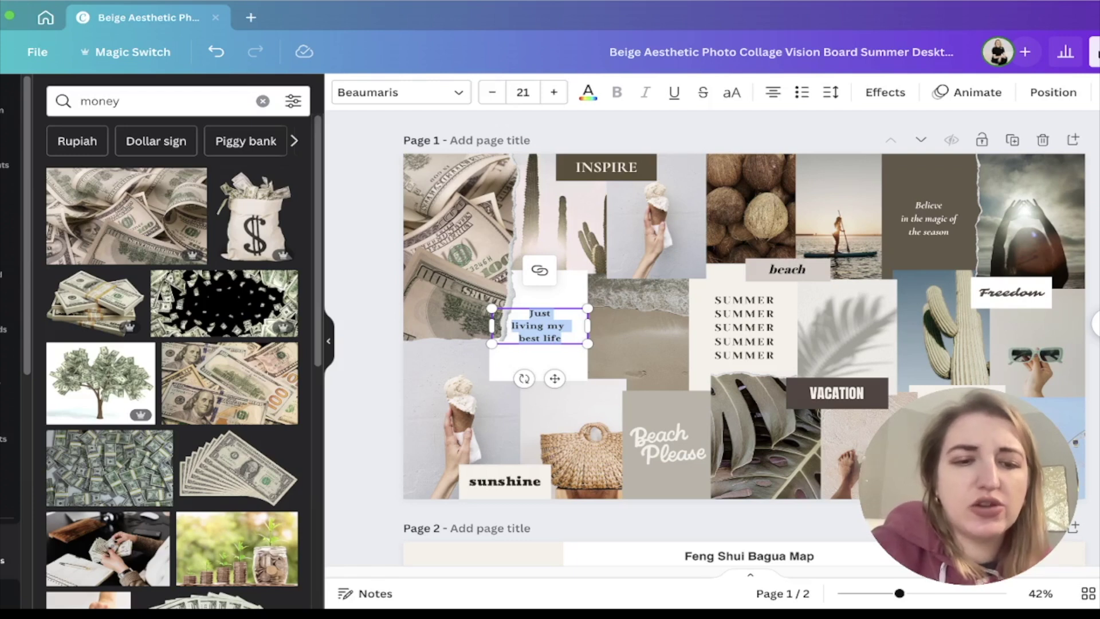
pyautogui.write('$100,000')
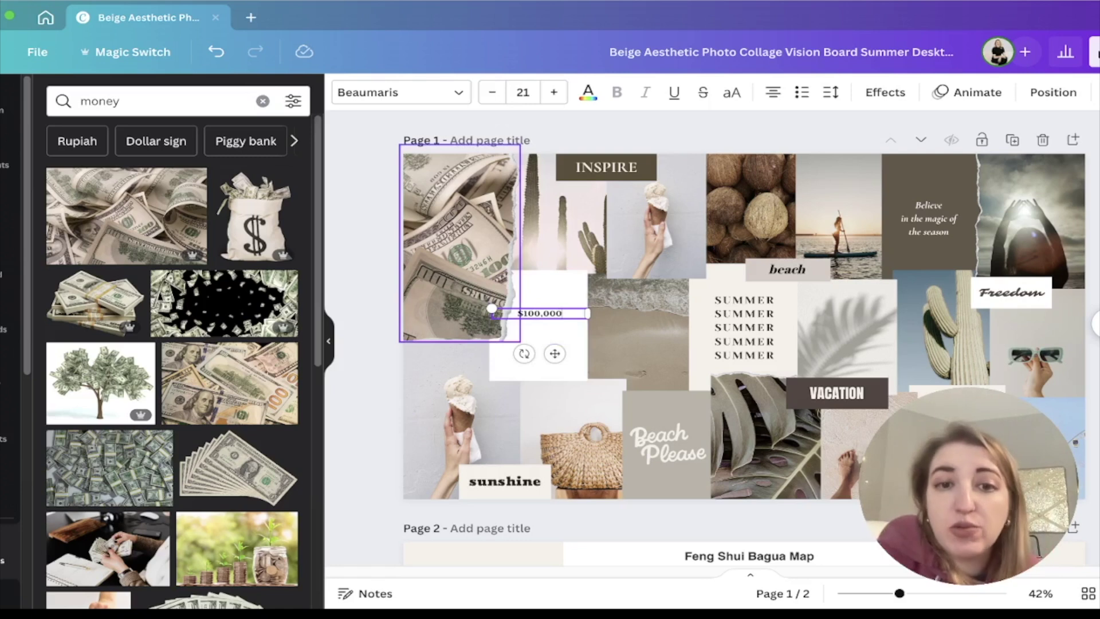
pyautogui.press('Escape')
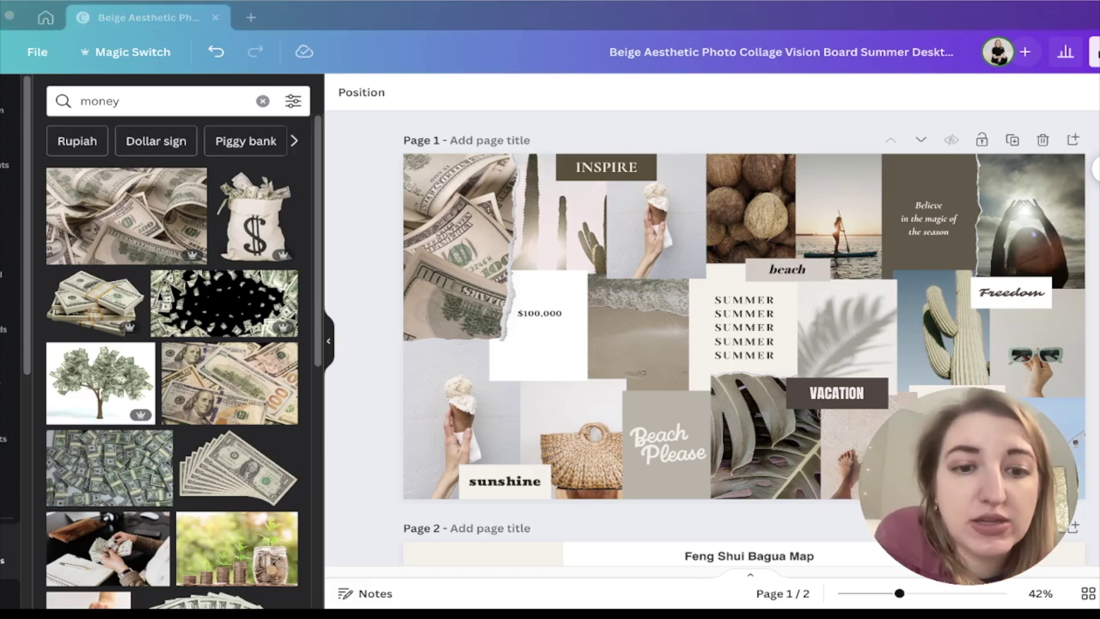
# Check the Feng Shui Bagua Map, search photos for "podcast", and replace the upper ice cream photo with the microphone and laptop image.
pyautogui.scroll(-7, 705, 338)
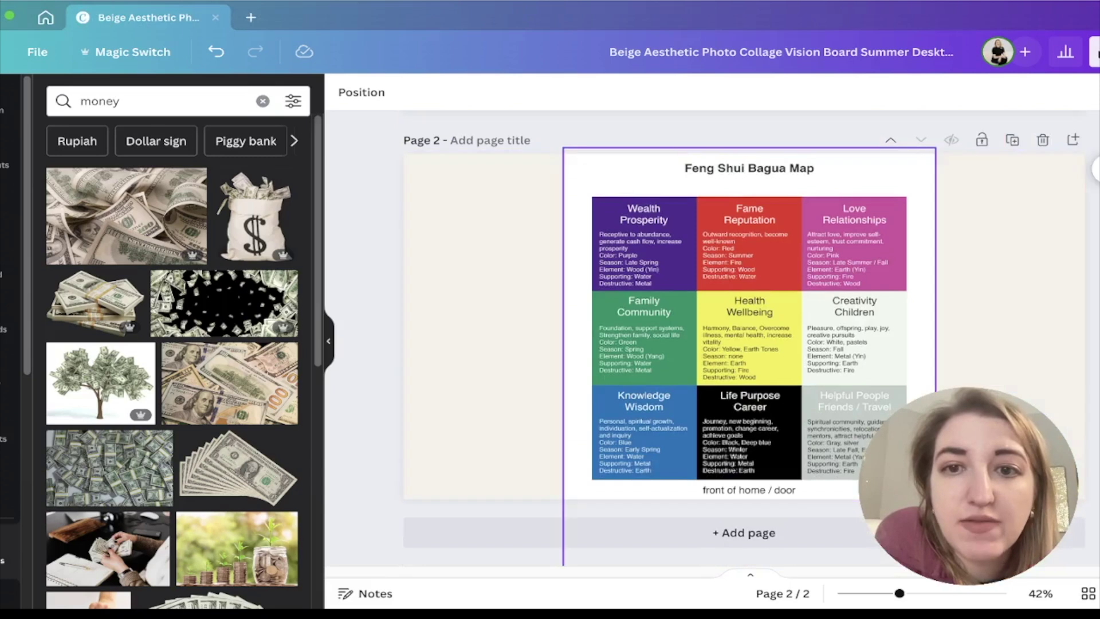
pyautogui.scroll(5, 745, 343)
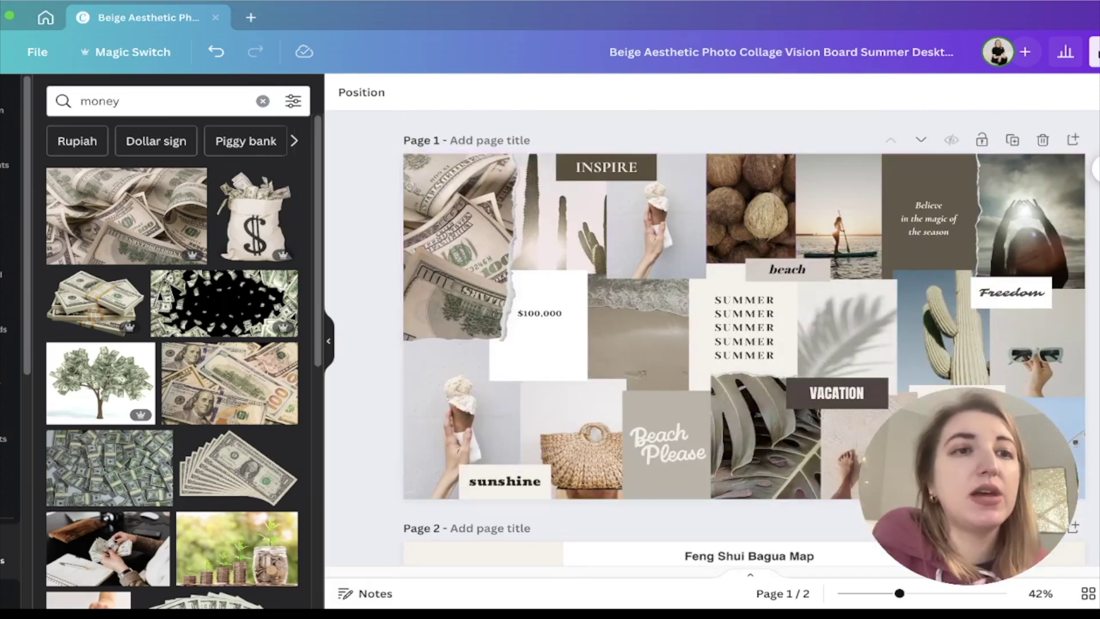
pyautogui.click(100, 101)
pyautogui.write('podcast')
pyautogui.press('Return')
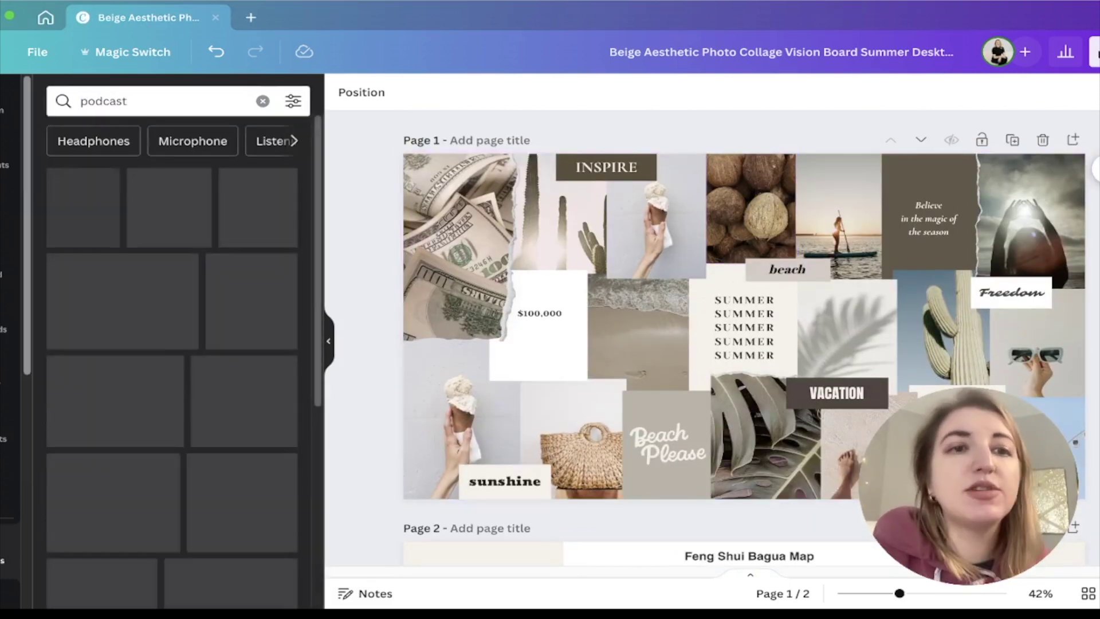
pyautogui.moveTo(127, 204); pyautogui.dragTo(656, 216)
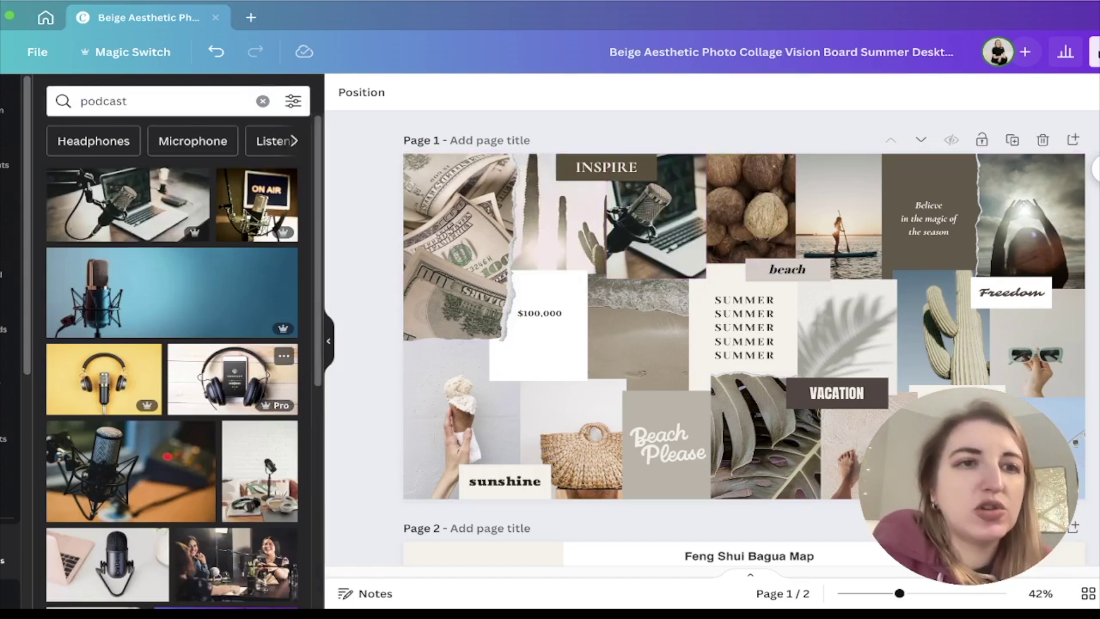
# Search photos for "tv" and replace the pink cactus photo beside the money image with the remote control and television picture.
pyautogui.click(103, 101)
pyautogui.write('tv')
pyautogui.press('Return')
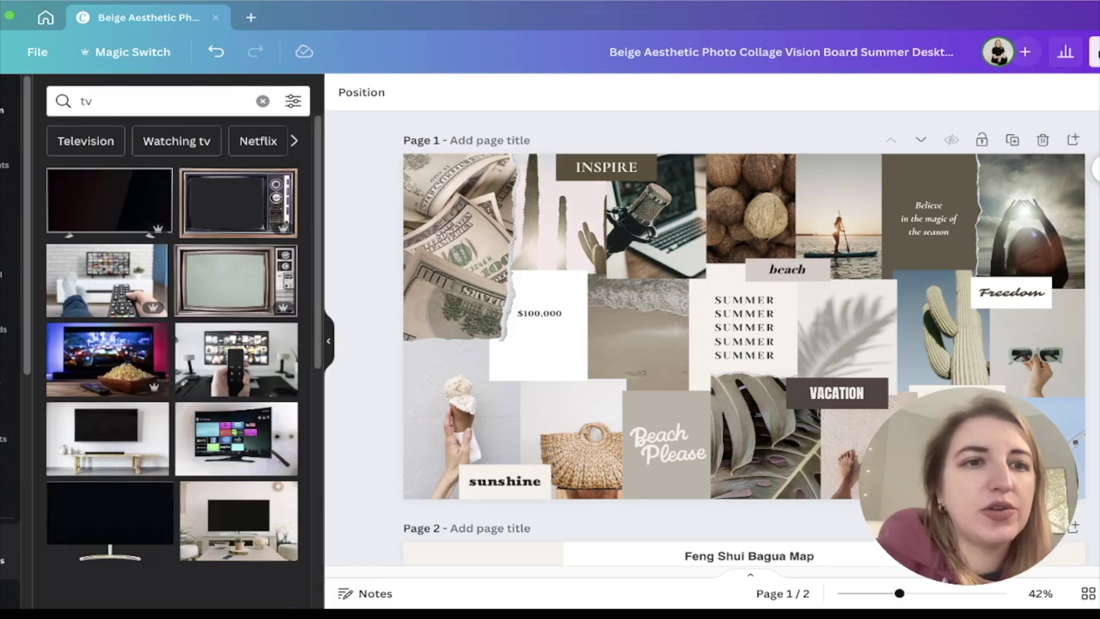
pyautogui.moveTo(114, 275); pyautogui.dragTo(559, 213)
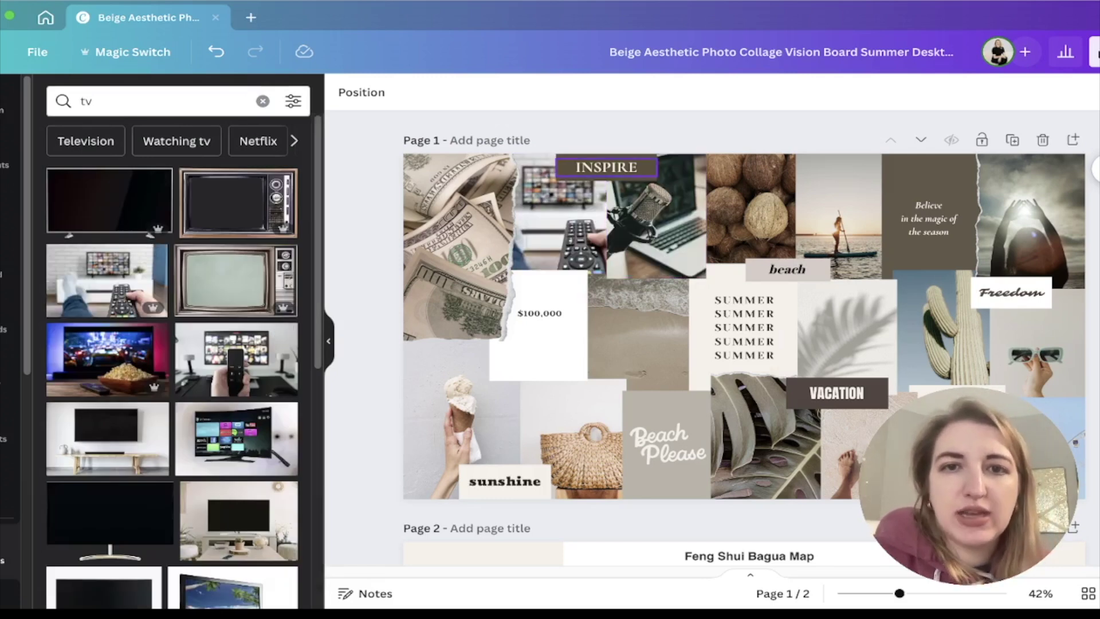
# Replace the "INSPIRE" label text above the TV and microphone photos with "PODCAST".
pyautogui.doubleClick(606, 166)
pyautogui.write('PODCAST')
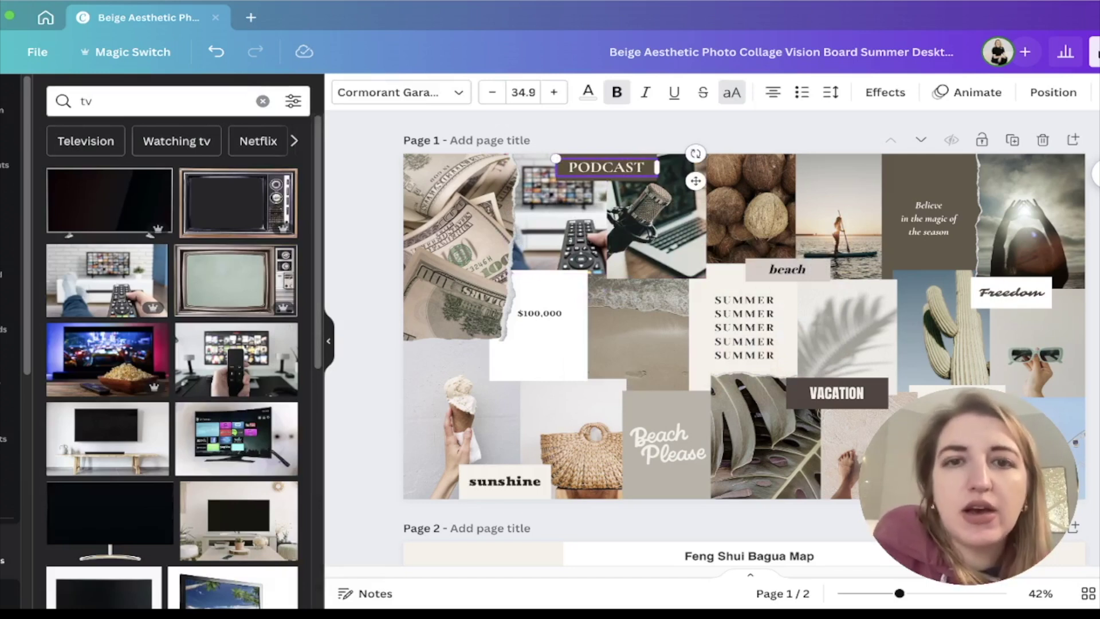
pyautogui.press('Escape')
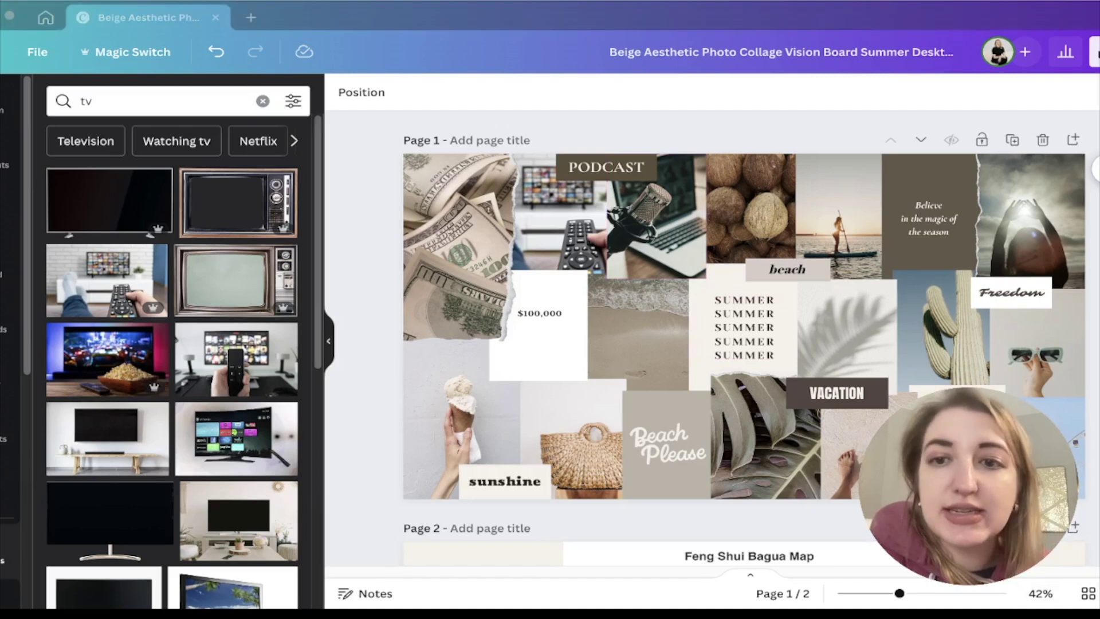
# Consult the Bagua map, search photos for "wedding", and replace the paddleboarder photo with the kissing couple holding a bouquet.
pyautogui.scroll(-7, 744, 338)
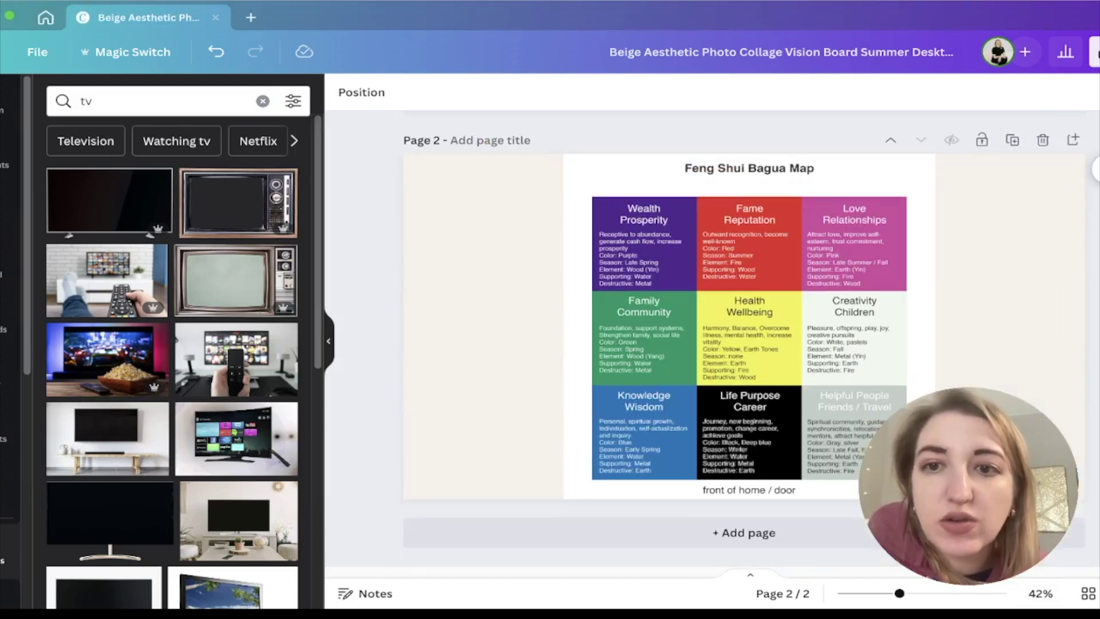
pyautogui.scroll(7, 836, 229)
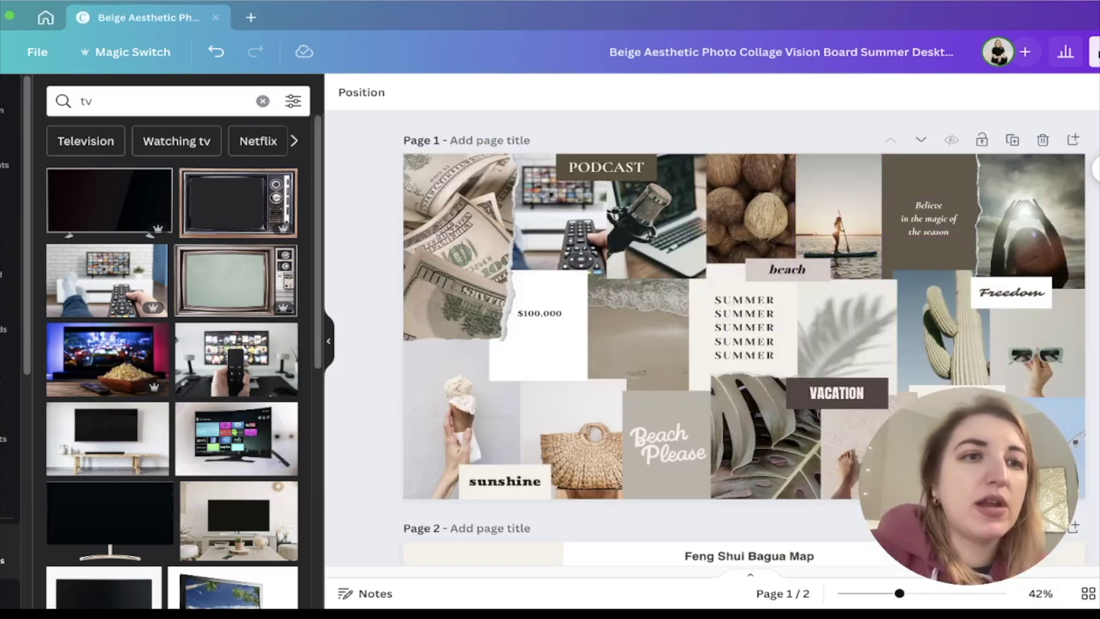
pyautogui.doubleClick(86, 100)
pyautogui.write('wedding')
pyautogui.press('Return')
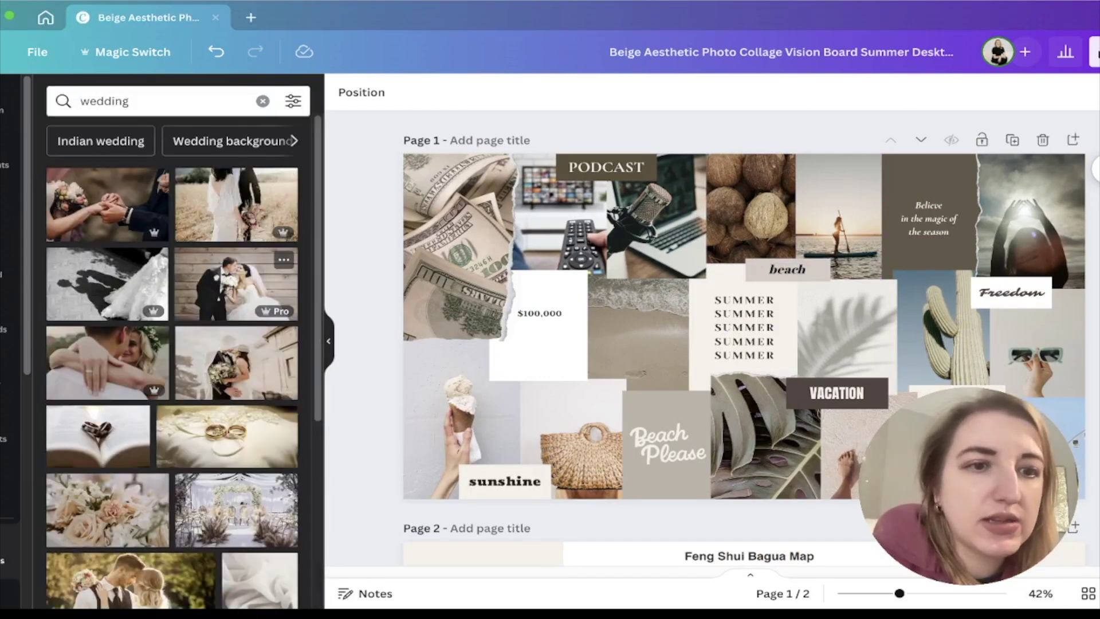
pyautogui.moveTo(237, 363); pyautogui.dragTo(837, 217)
# Replace the "Believe in the magic of the season" quote with "Find Love" and set its font size to 48.
pyautogui.doubleClick(928, 218)
pyautogui.write('Find Love')
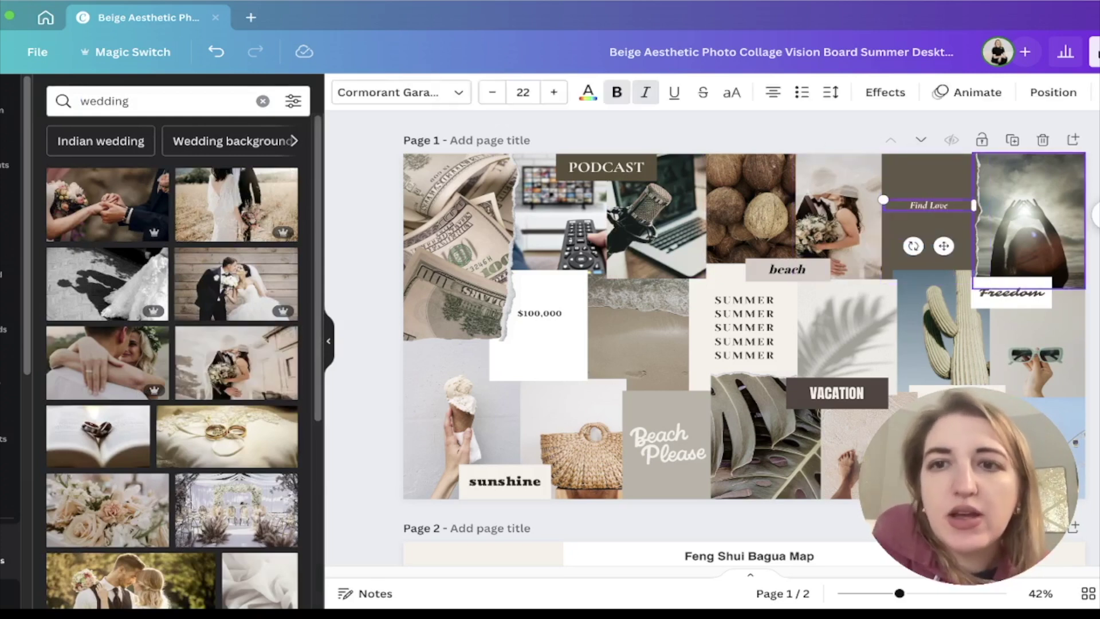
pyautogui.click(951, 177)
pyautogui.click(928, 205)
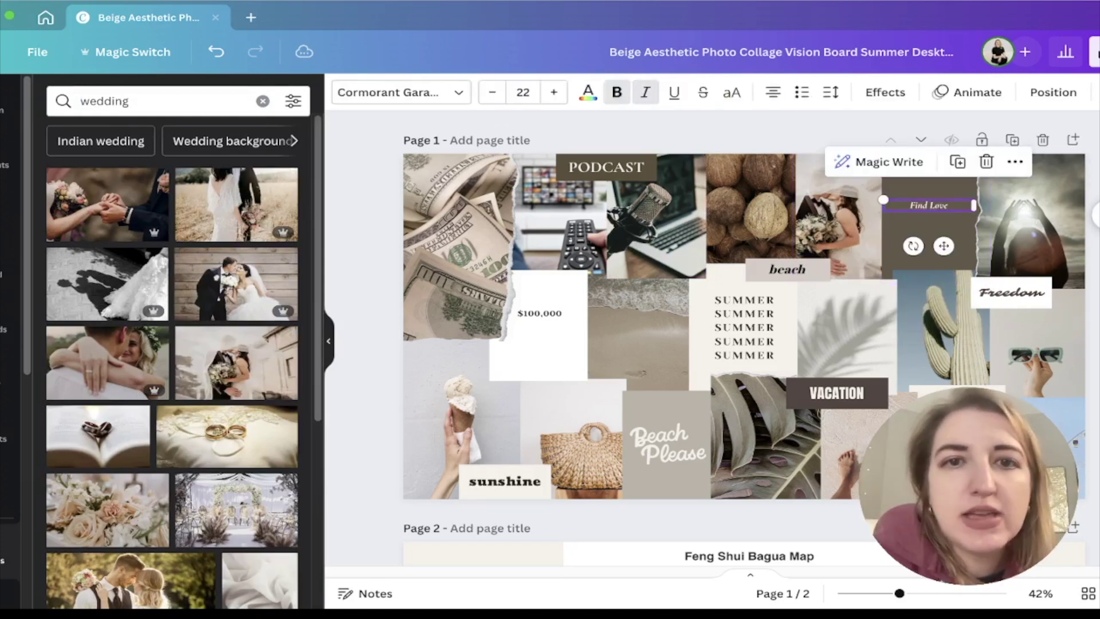
pyautogui.doubleClick(553, 93)
pyautogui.doubleClick(552, 92)
pyautogui.doubleClick(553, 92)
pyautogui.tripleClick(553, 93)
pyautogui.tripleClick(553, 92)
pyautogui.click(554, 92)
pyautogui.click(553, 92)
pyautogui.click(554, 92)
pyautogui.click(553, 92)
# Break "Find Love" onto two lines and move the text slightly upward within its brown block.
pyautogui.click(926, 212)
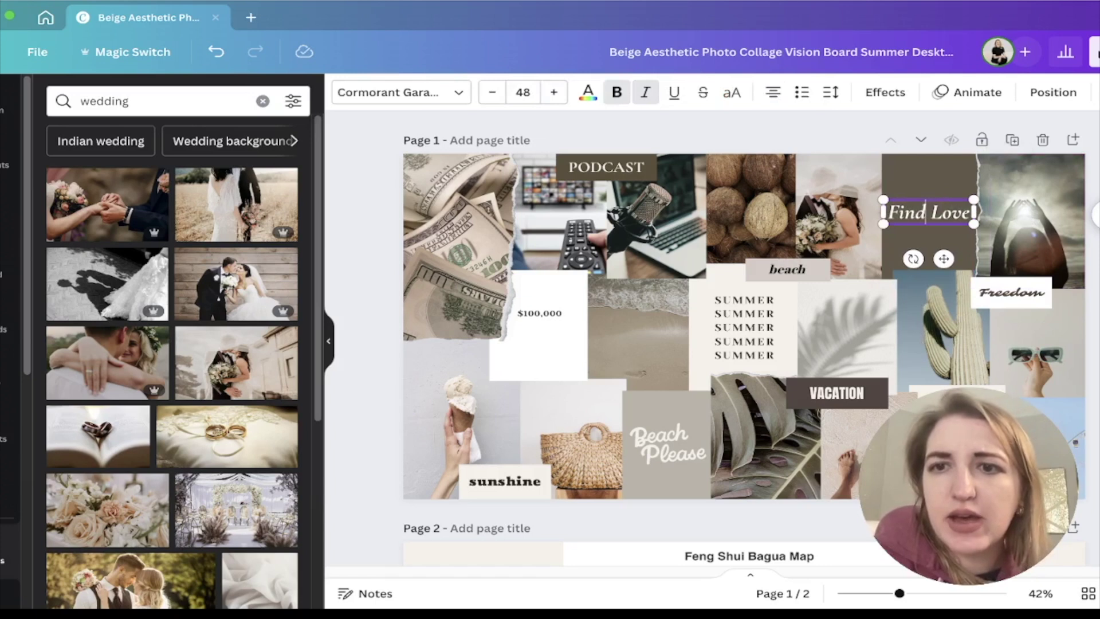
pyautogui.press('Return')
pyautogui.press('Escape')
pyautogui.moveTo(928, 226); pyautogui.dragTo(927, 216)
# Recolor the torn-paper block behind "Find Love" with the dark red from the brand palette.
pyautogui.click(931, 257)
pyautogui.click(428, 92)
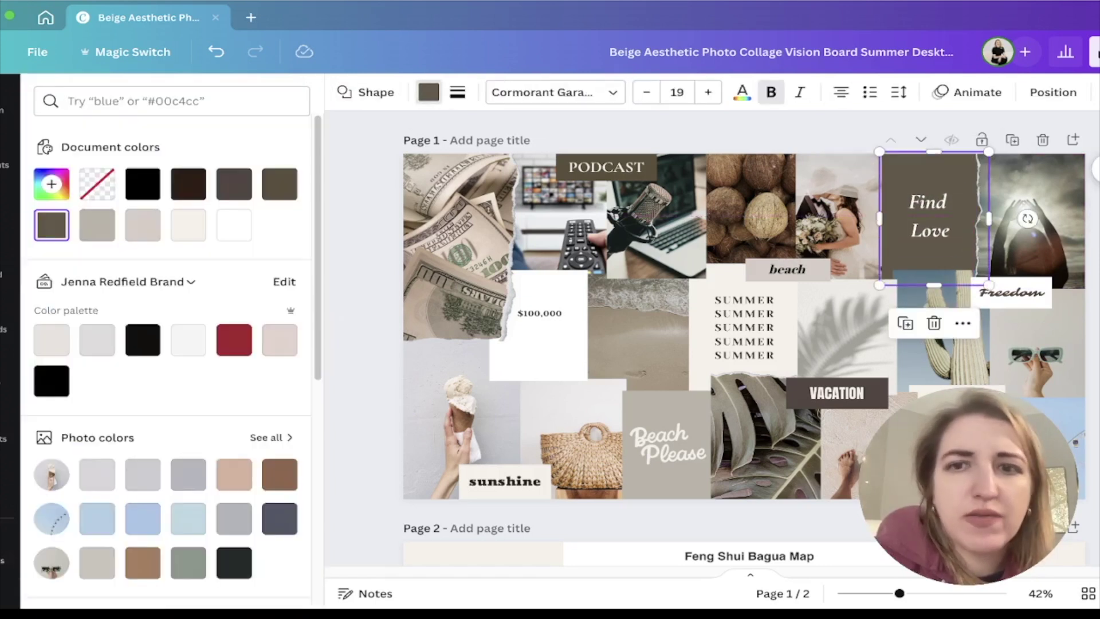
pyautogui.click(233, 340)
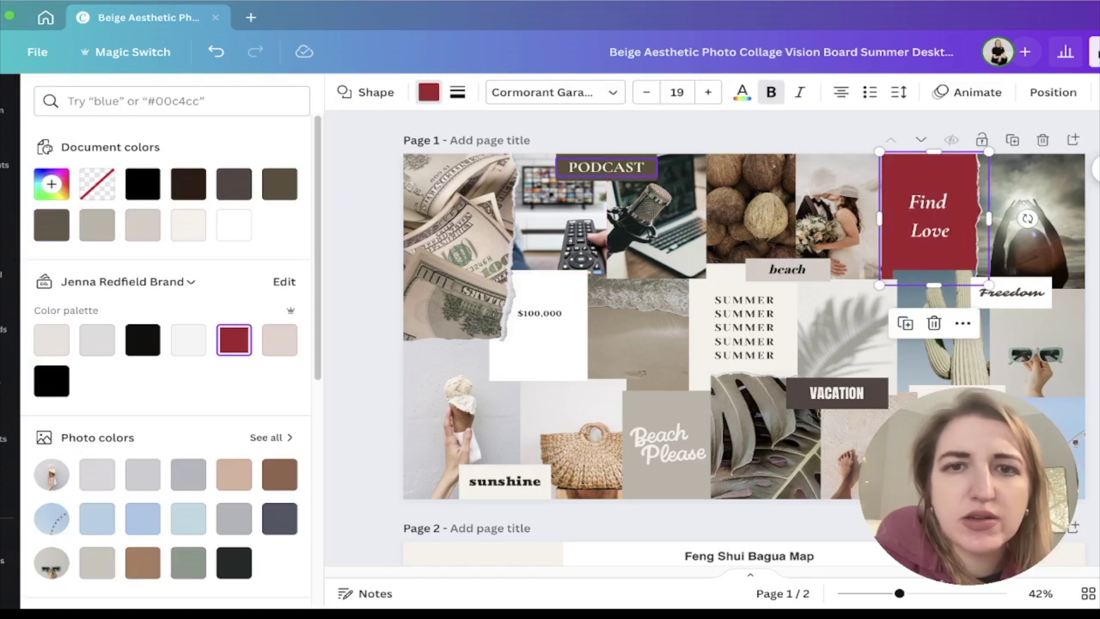
# Change the background of the "PODCAST" label to the light pink from the brand palette.
pyautogui.click(607, 167)
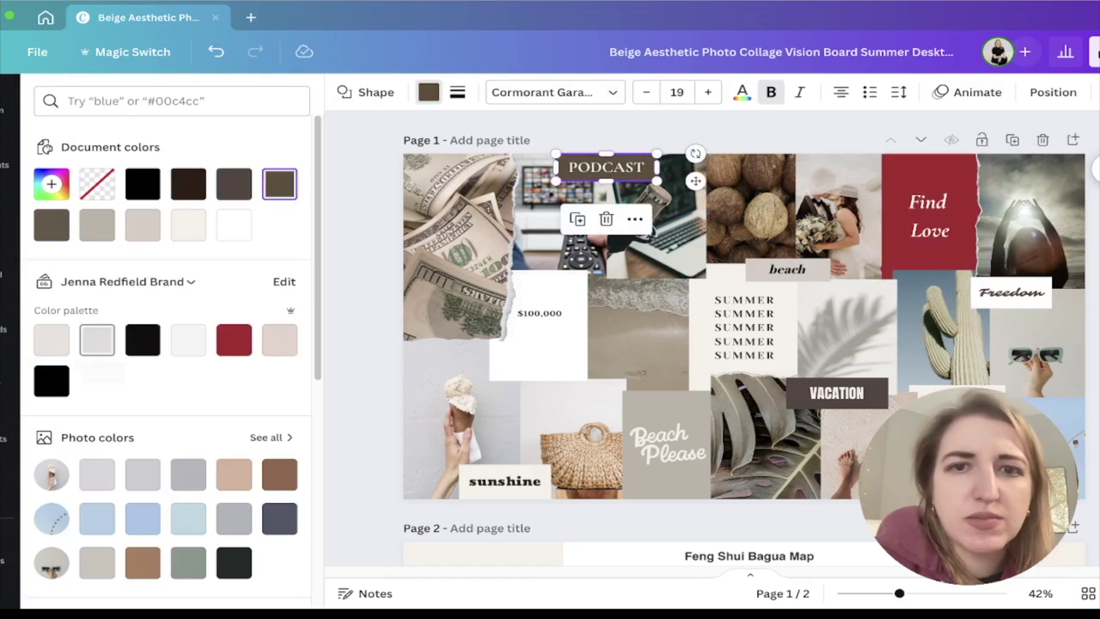
pyautogui.click(97, 340)
pyautogui.click(280, 340)
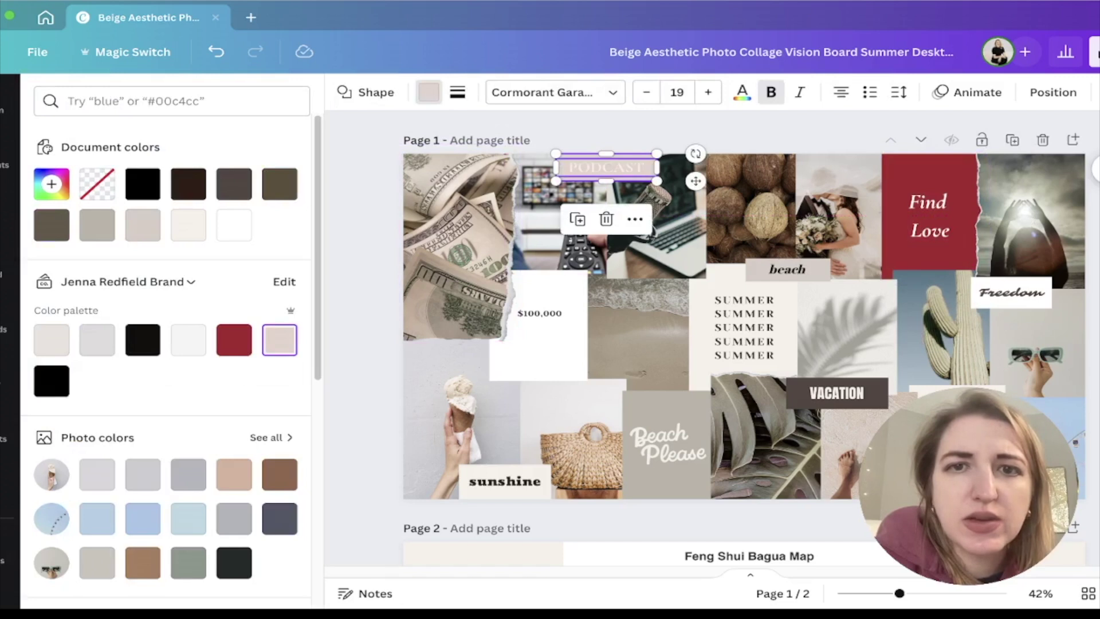
# Set the "PODCAST" label's text color to black and deselect it.
pyautogui.click(606, 167)
pyautogui.click(588, 91)
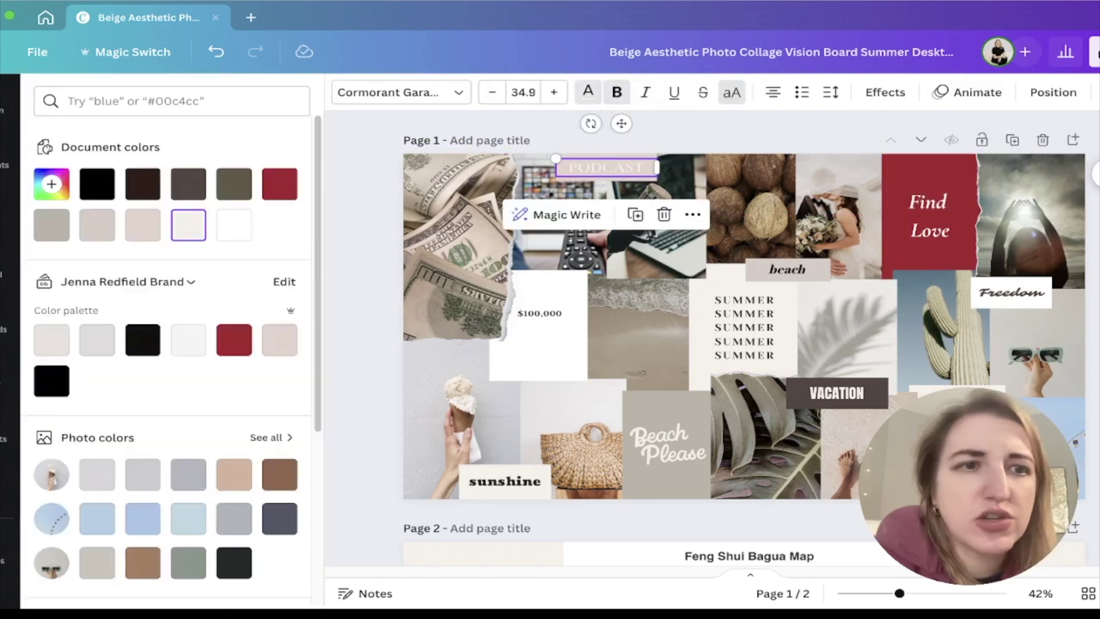
pyautogui.click(97, 183)
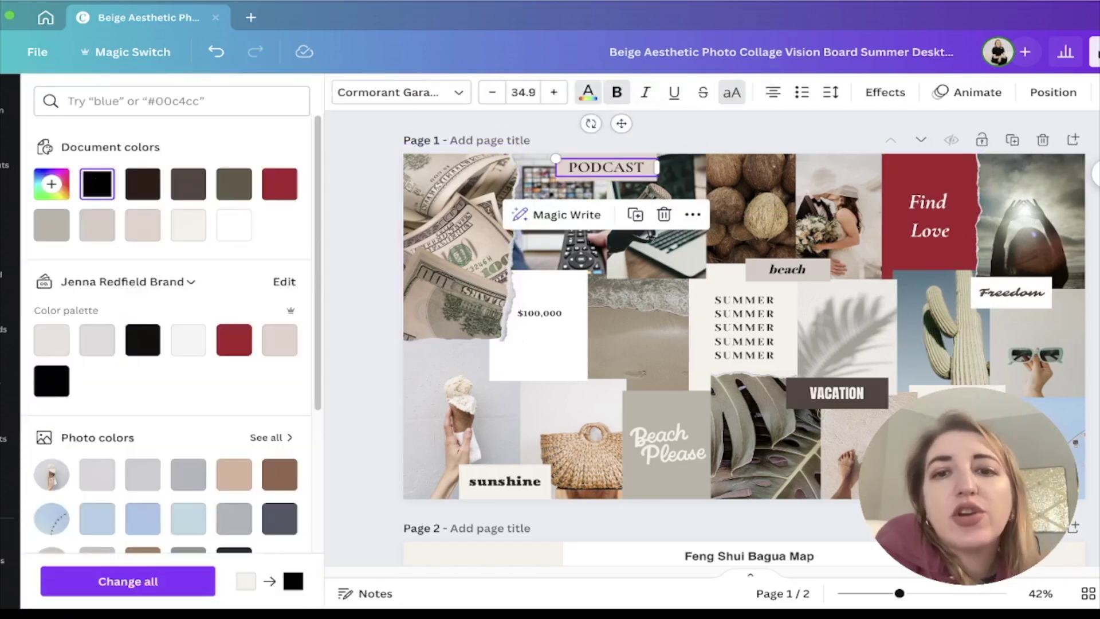
pyautogui.click(366, 229)
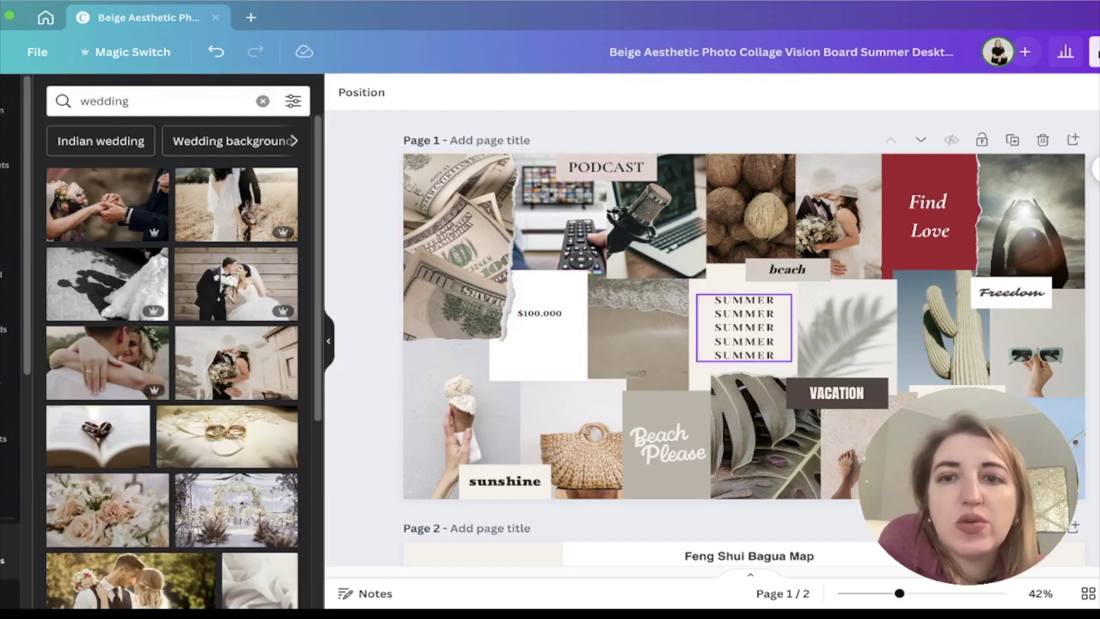
# Check the Feng Shui Bagua Map on page 2, return to page 1 and search the photos for "health".
pyautogui.scroll(-5, 762, 436)
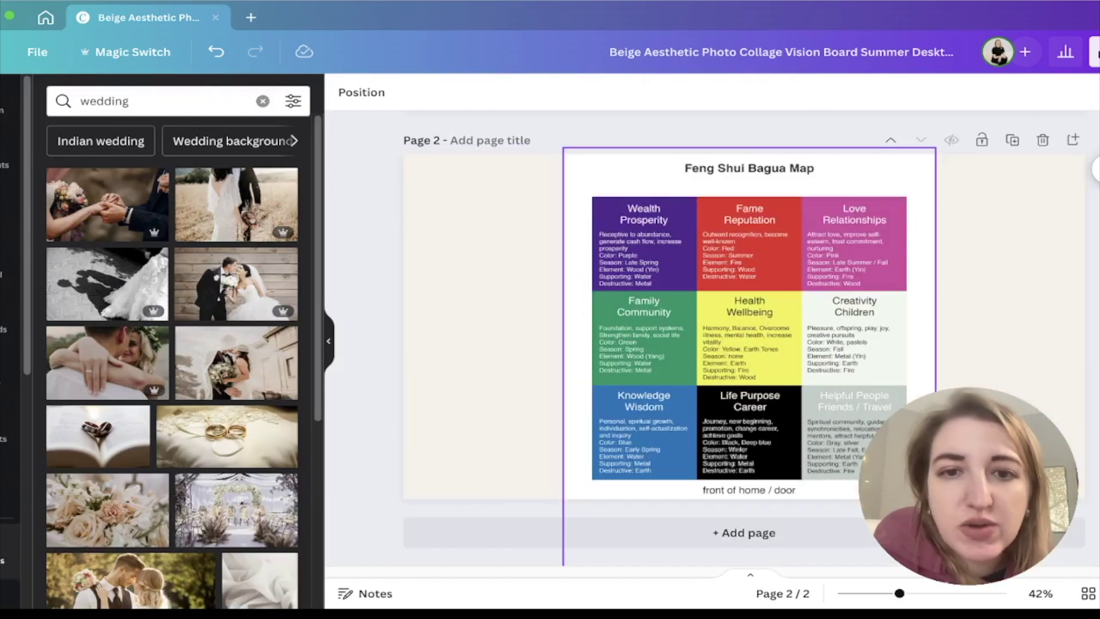
pyautogui.scroll(5, 743, 338)
pyautogui.click(172, 101)
pyautogui.write('health')
pyautogui.press('Return')
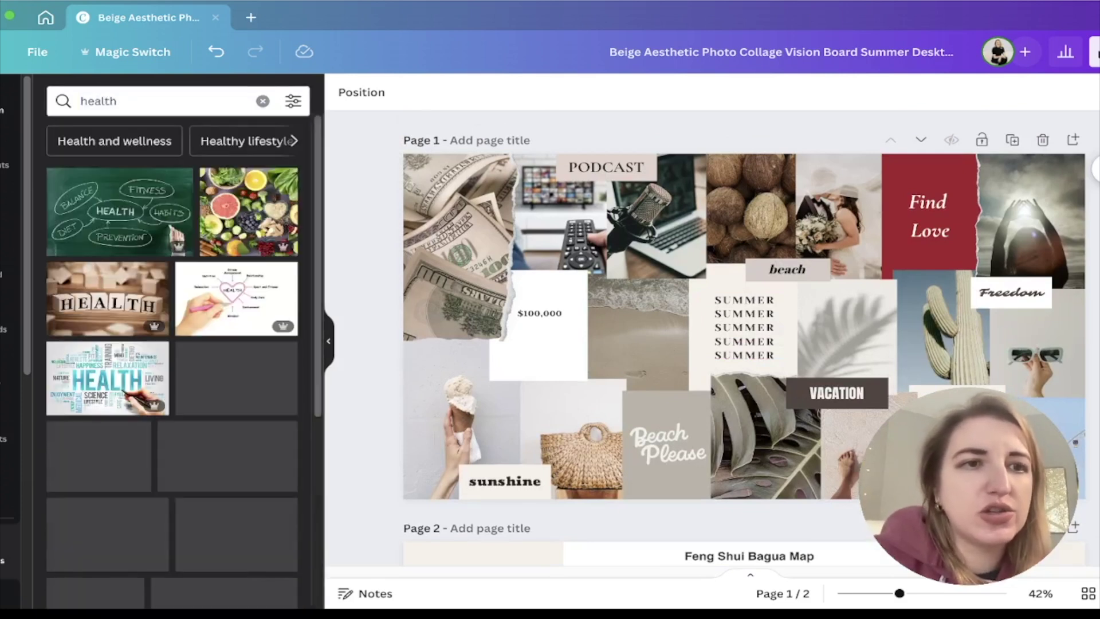
# Search the photos for "weight loss" and place the flexing woman with the pink outline in the central beach sand frame.
pyautogui.click(172, 101)
pyautogui.write('weight loss')
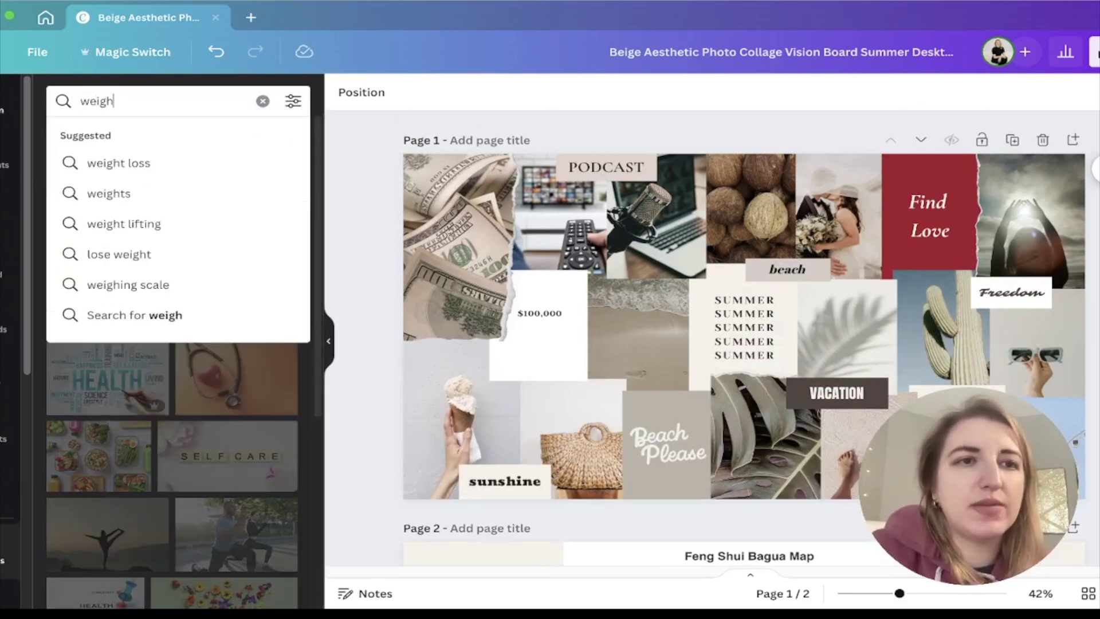
pyautogui.press('Return')
pyautogui.scroll(-6, 223, 269)
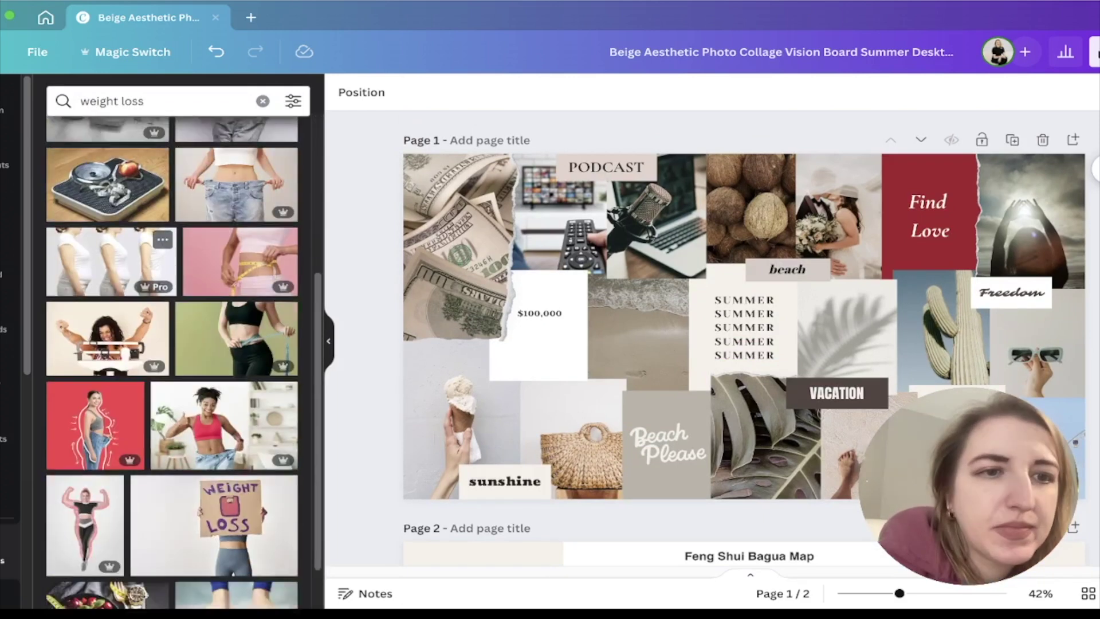
pyautogui.scroll(-2, 223, 269)
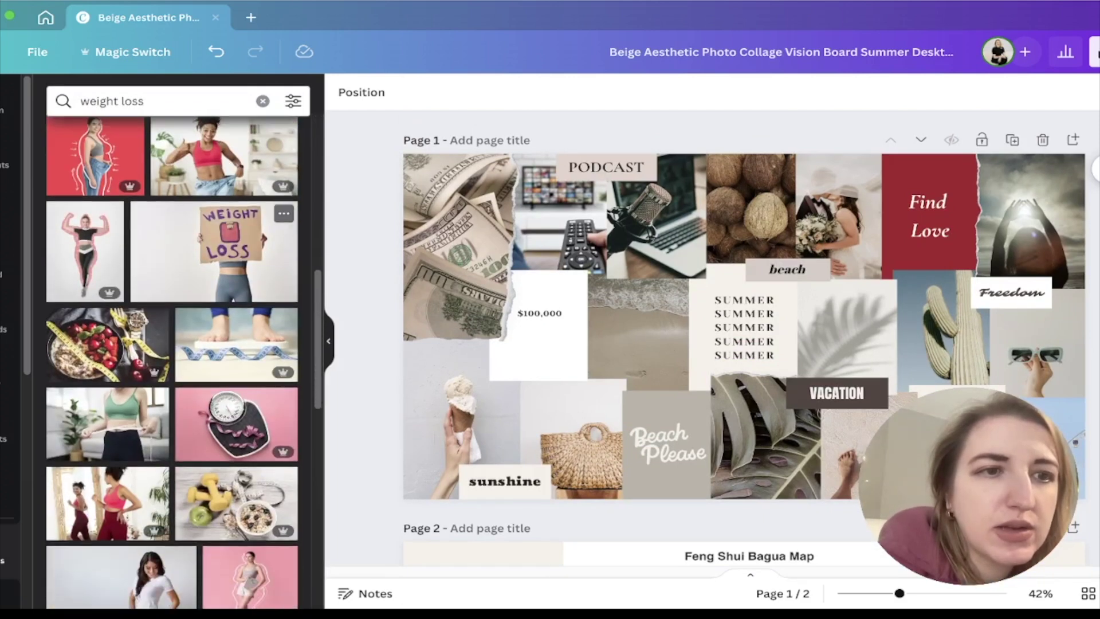
pyautogui.moveTo(85, 252); pyautogui.dragTo(637, 332)
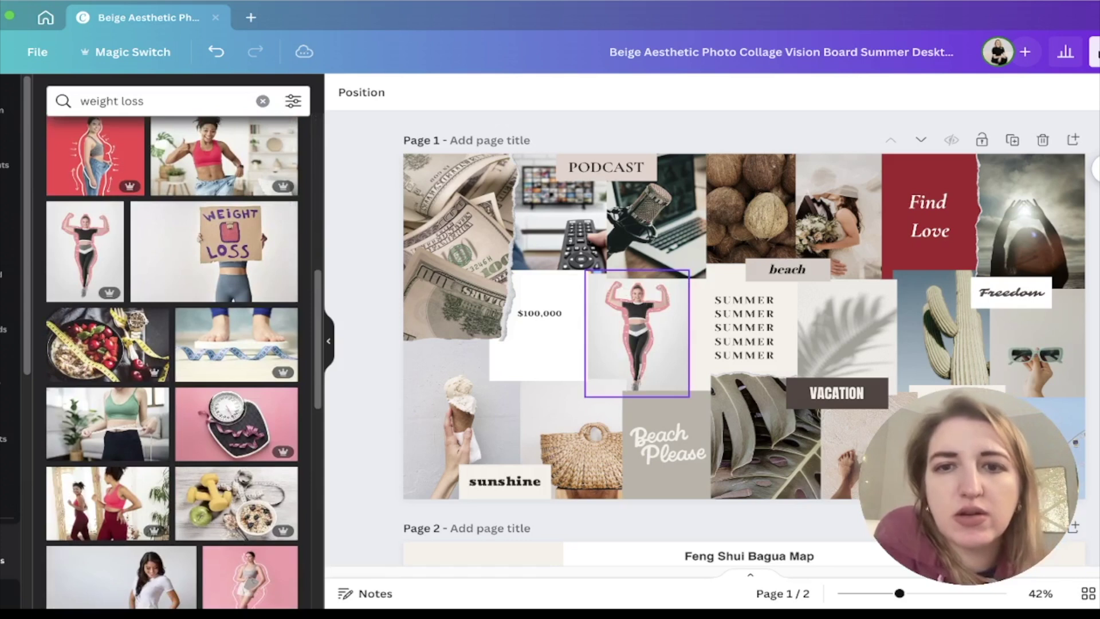
# Replace the repeated "SUMMER" text in the middle of the collage with "STRONG" and deselect it.
pyautogui.doubleClick(744, 327)
pyautogui.write('STRONG')
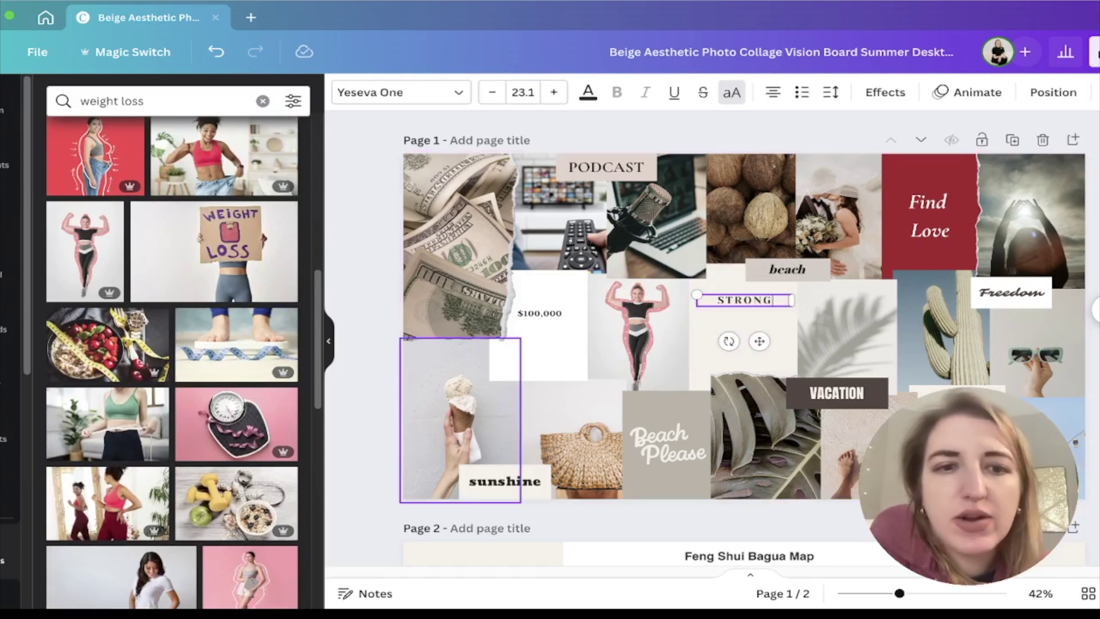
pyautogui.click(370, 349)
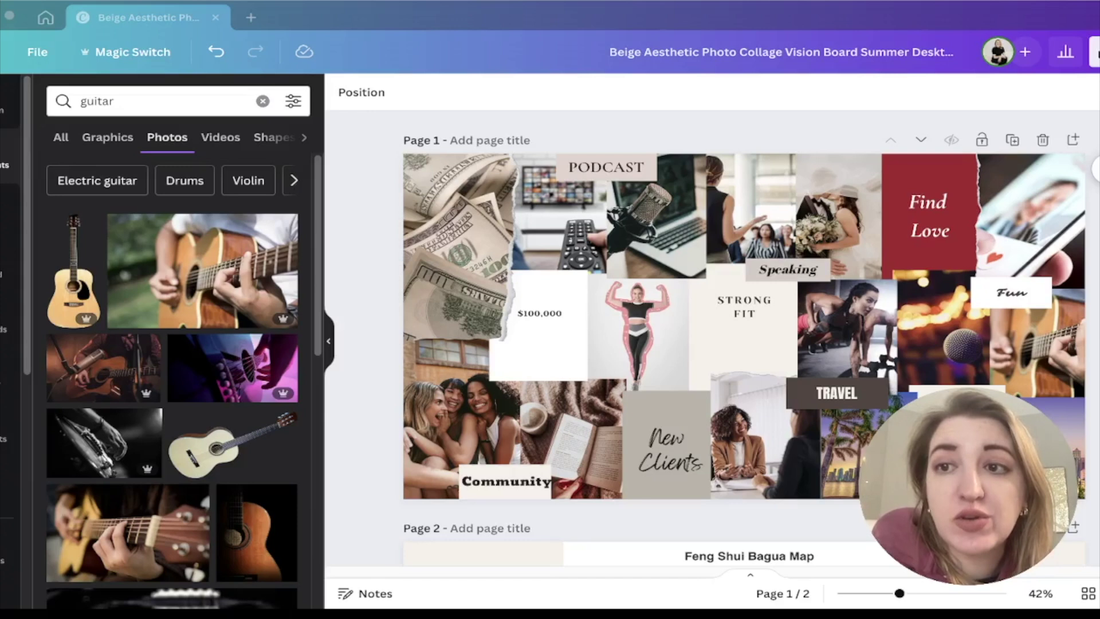
# Download only page 1 of the design as a JPG.
pyautogui.click(1094, 51)
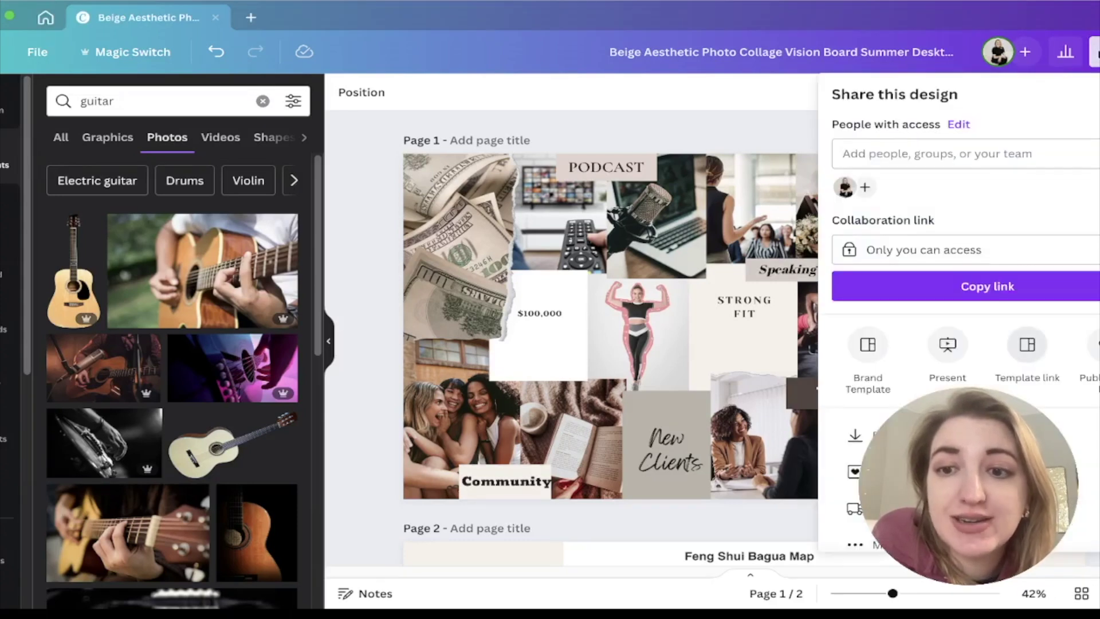
pyautogui.click(876, 436)
pyautogui.click(965, 158)
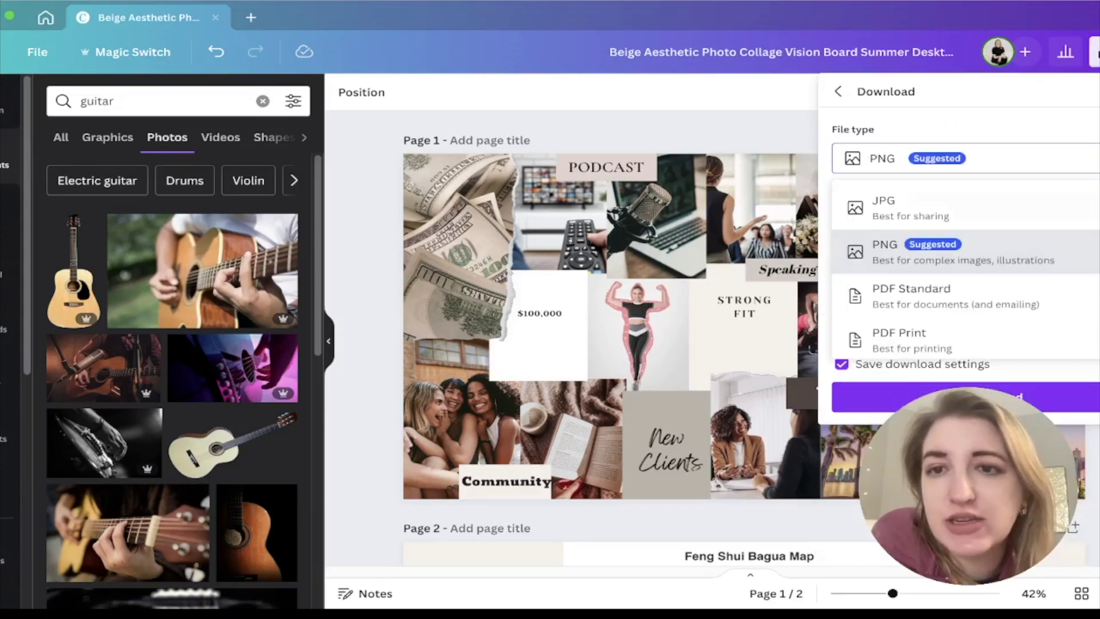
pyautogui.click(964, 207)
pyautogui.click(965, 338)
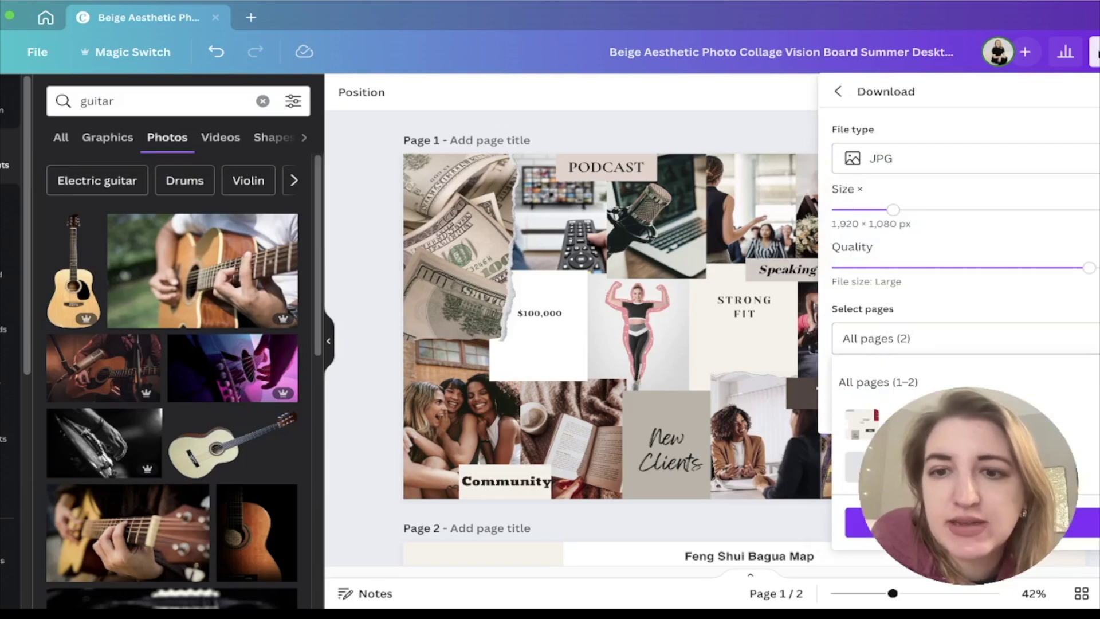
pyautogui.click(965, 424)
pyautogui.click(966, 522)
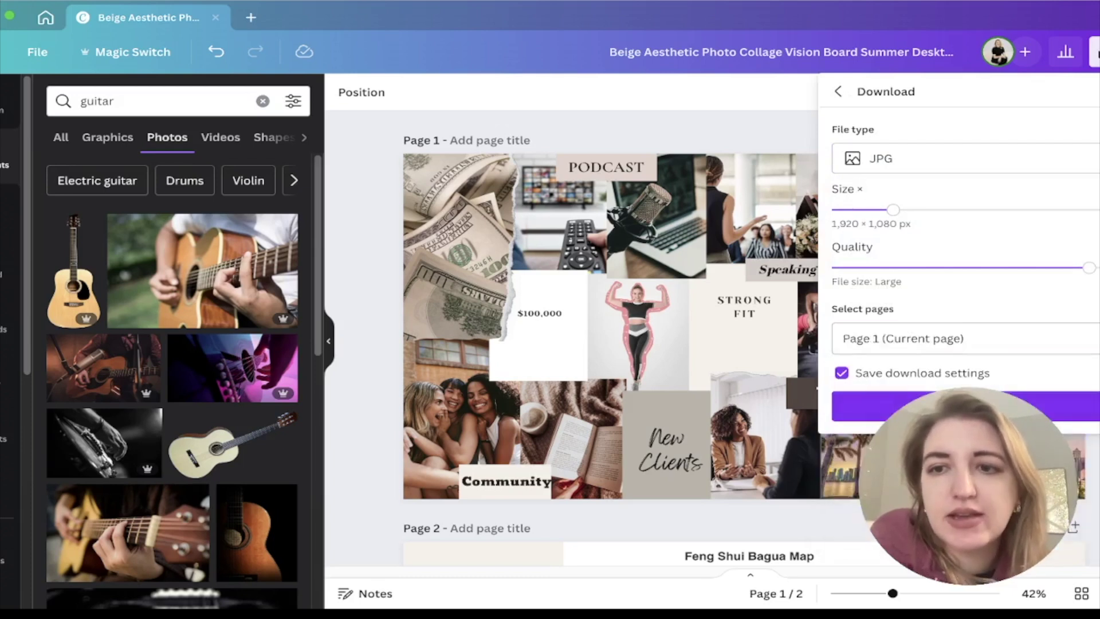
pyautogui.click(965, 405)
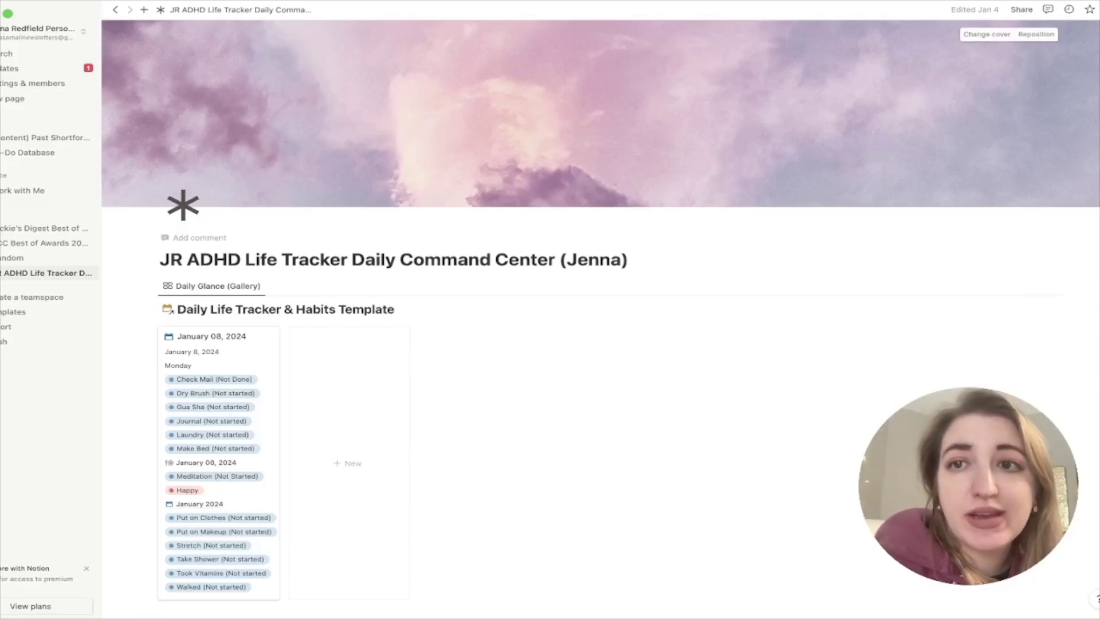
# Switch to Notion and replace the Daily Command Center page's cover with the uploaded vision board image.
pyautogui.click(987, 35)
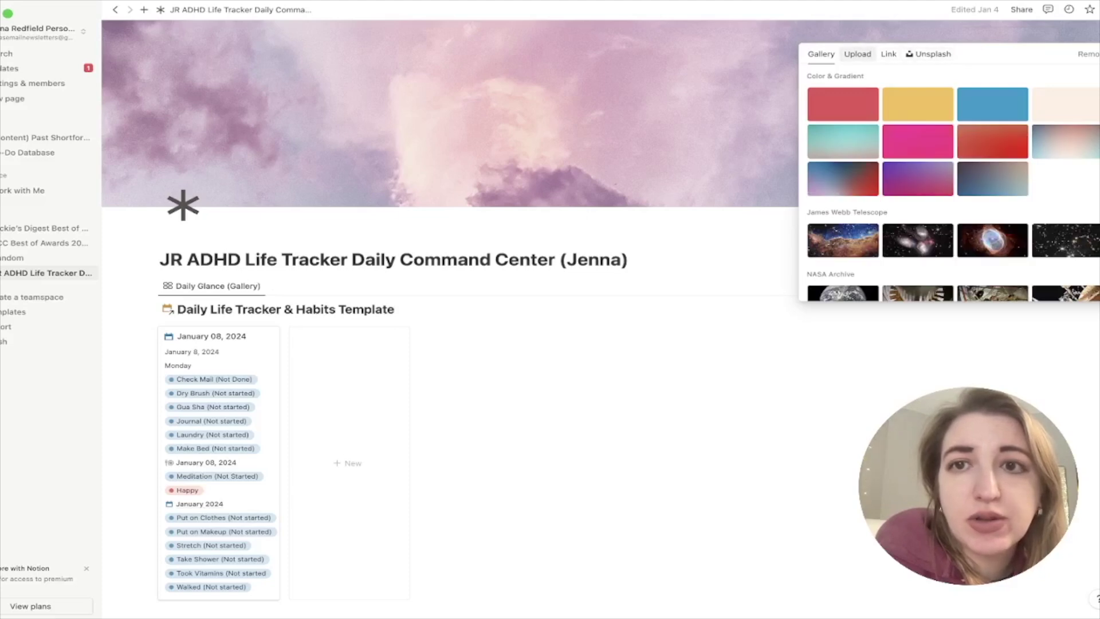
pyautogui.click(857, 54)
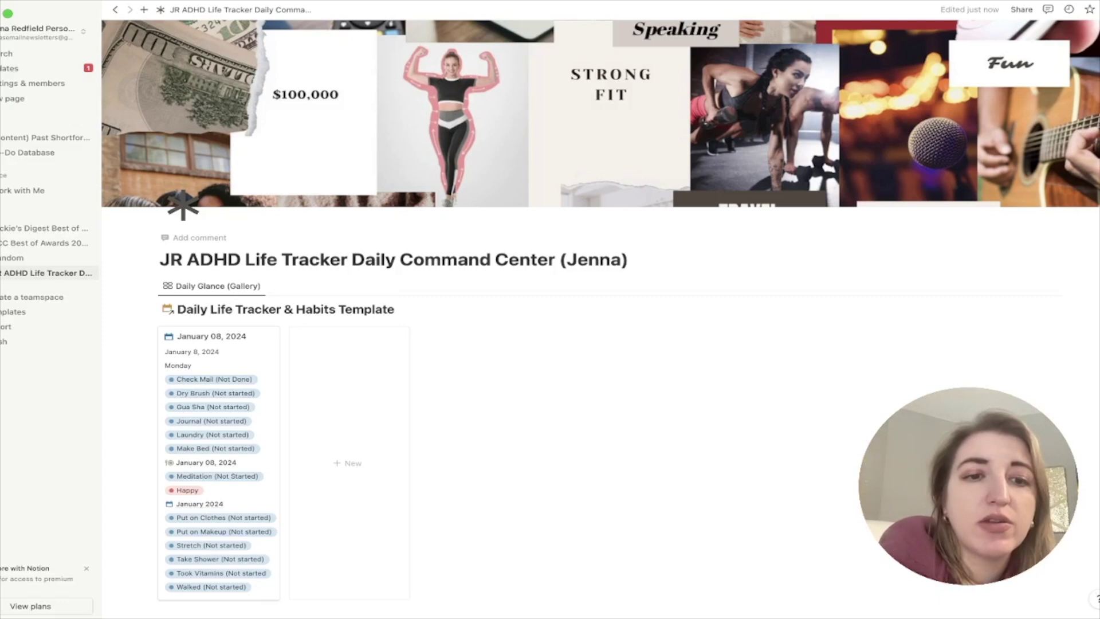
# Open the Goals/Vision Board (12 Week Year) database as a full page and go to its parent Goals/Vision Boards page.
pyautogui.scroll(-15, 241, 134)
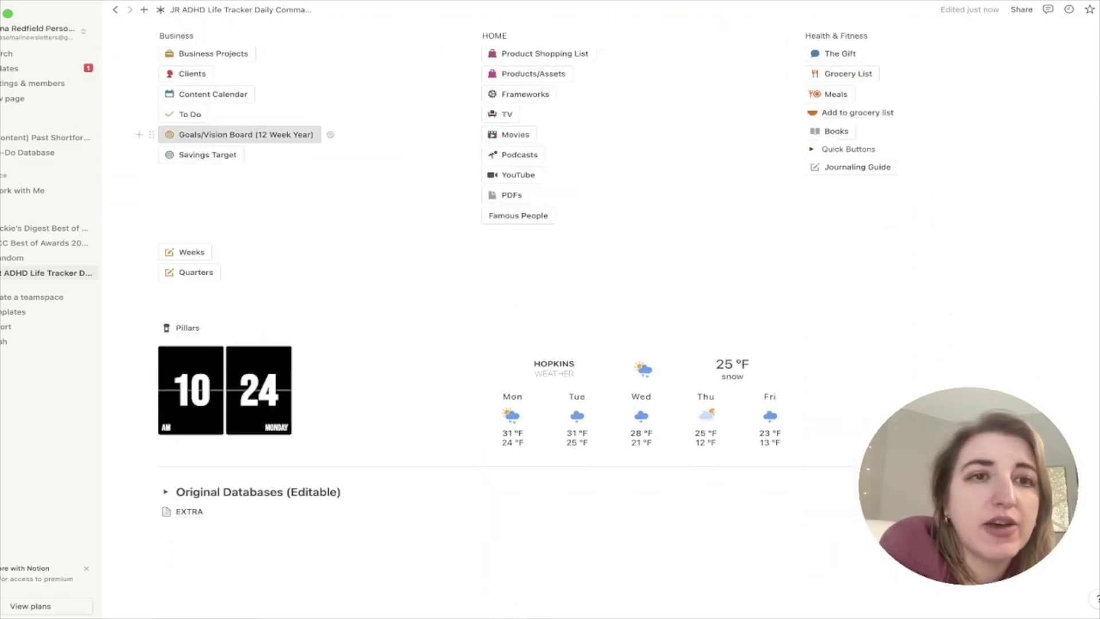
pyautogui.click(241, 134)
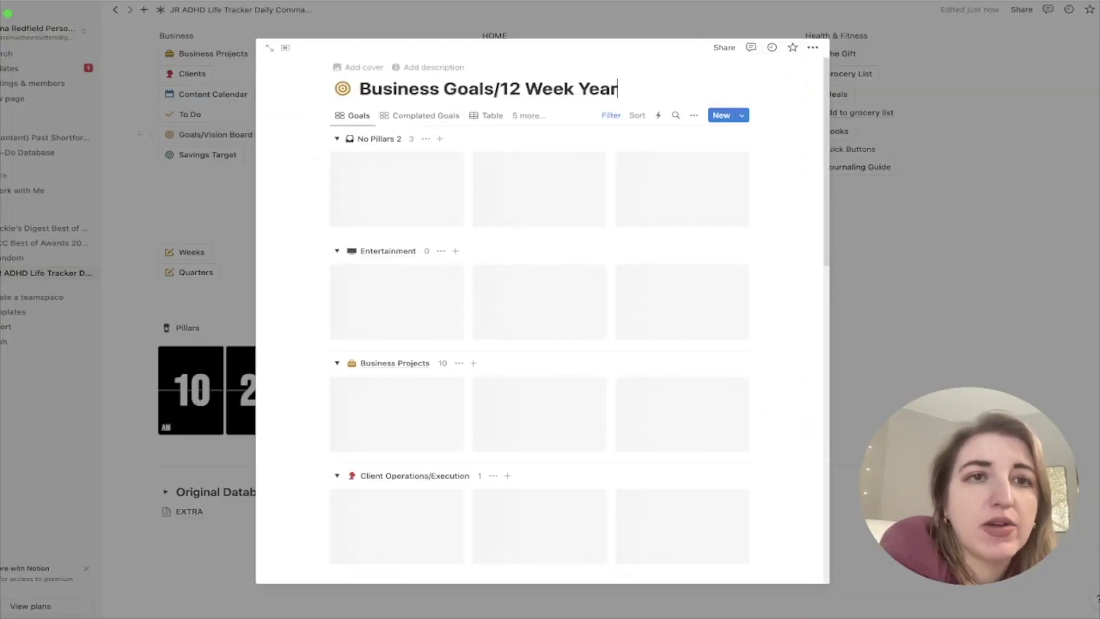
pyautogui.press('super+Return')
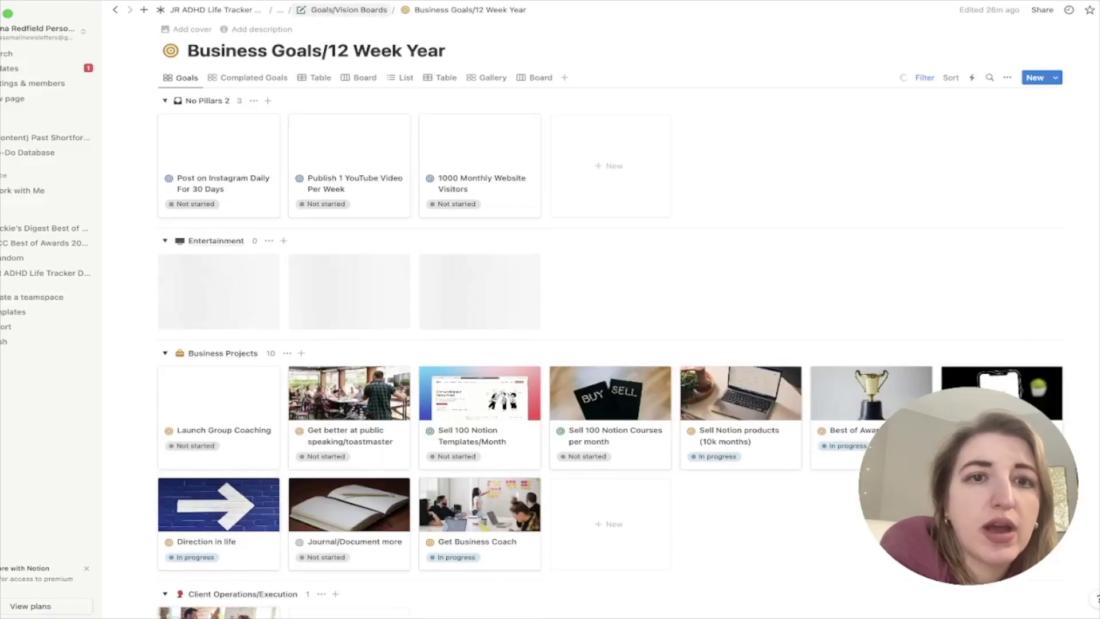
pyautogui.click(349, 9)
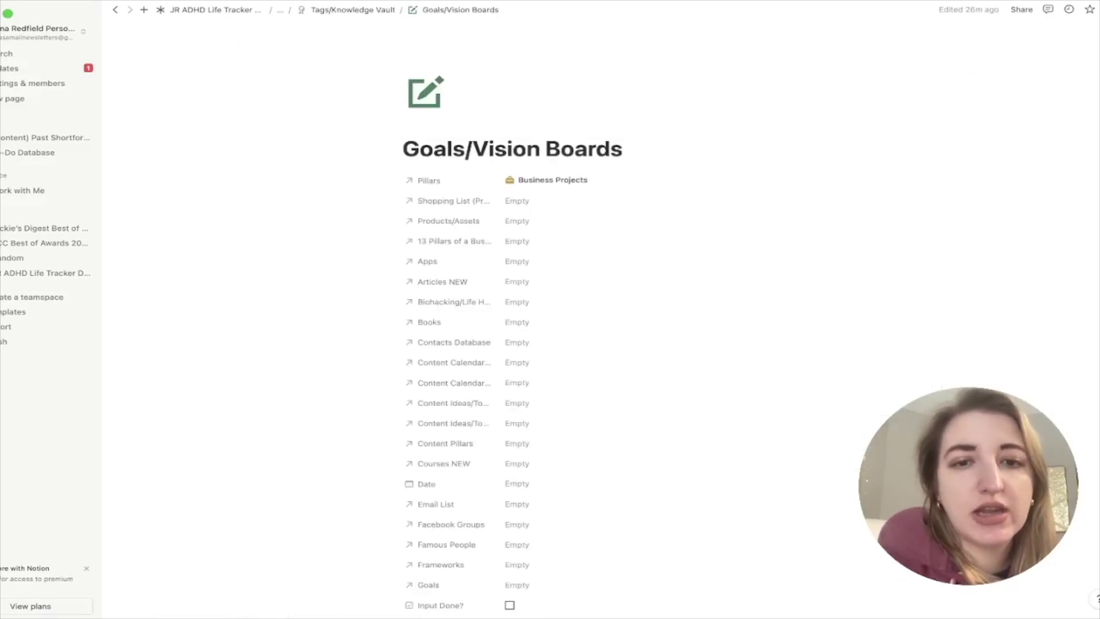
# Insert the vision board as an image block on the Goals/Vision Boards page and move it above the two page links.
pyautogui.scroll(-15, 440, 309)
pyautogui.click(441, 390)
pyautogui.write('/im')
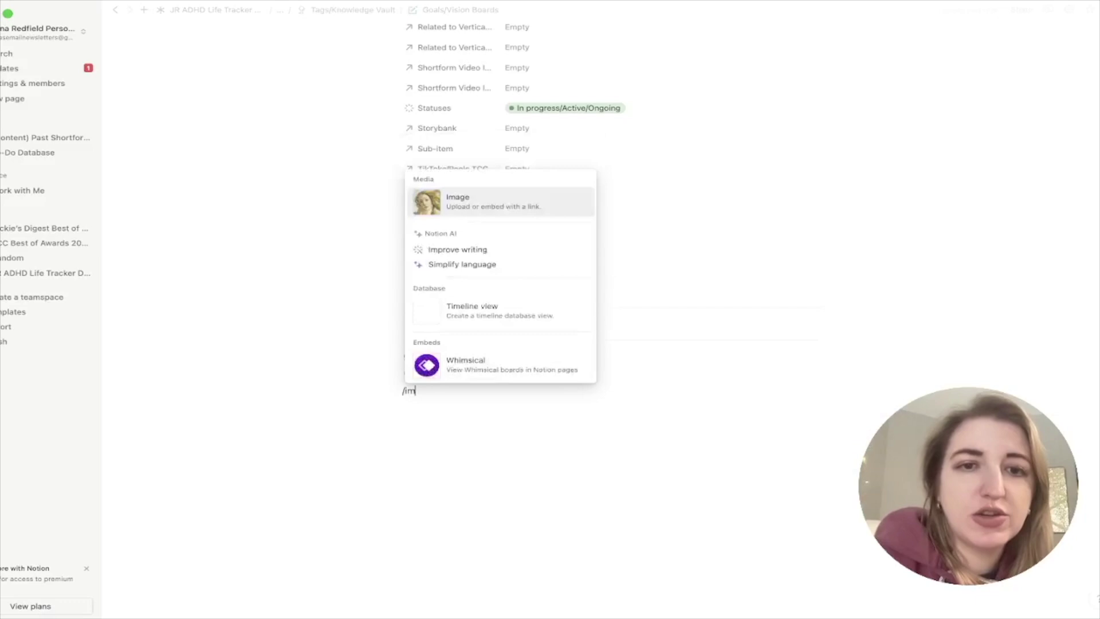
pyautogui.write('a')
pyautogui.press('Return')
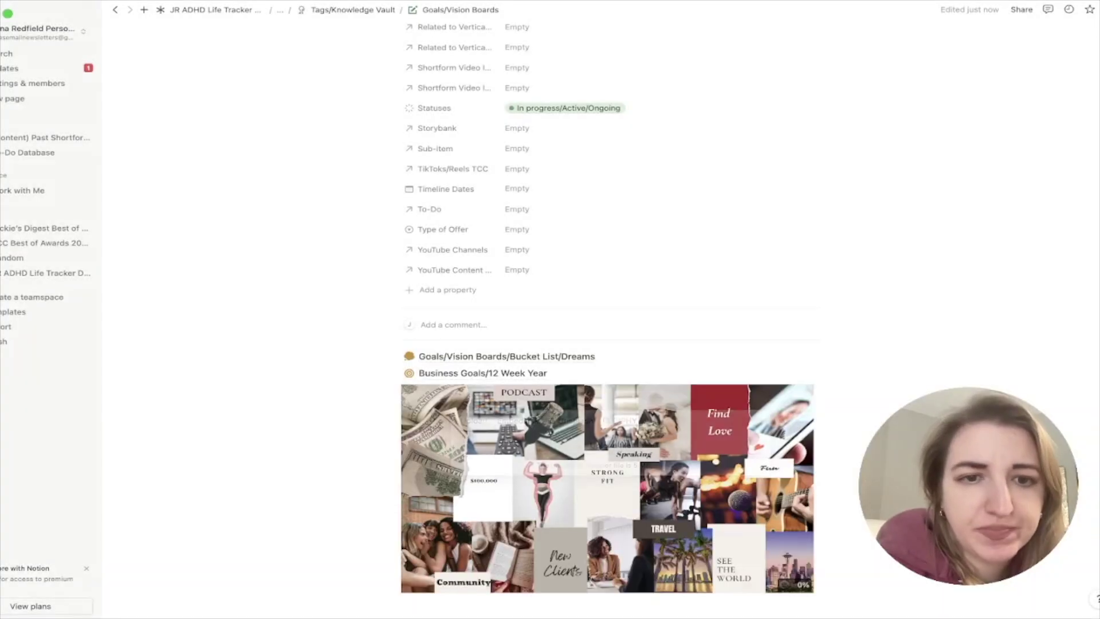
pyautogui.moveTo(396, 356); pyautogui.dragTo(396, 349)
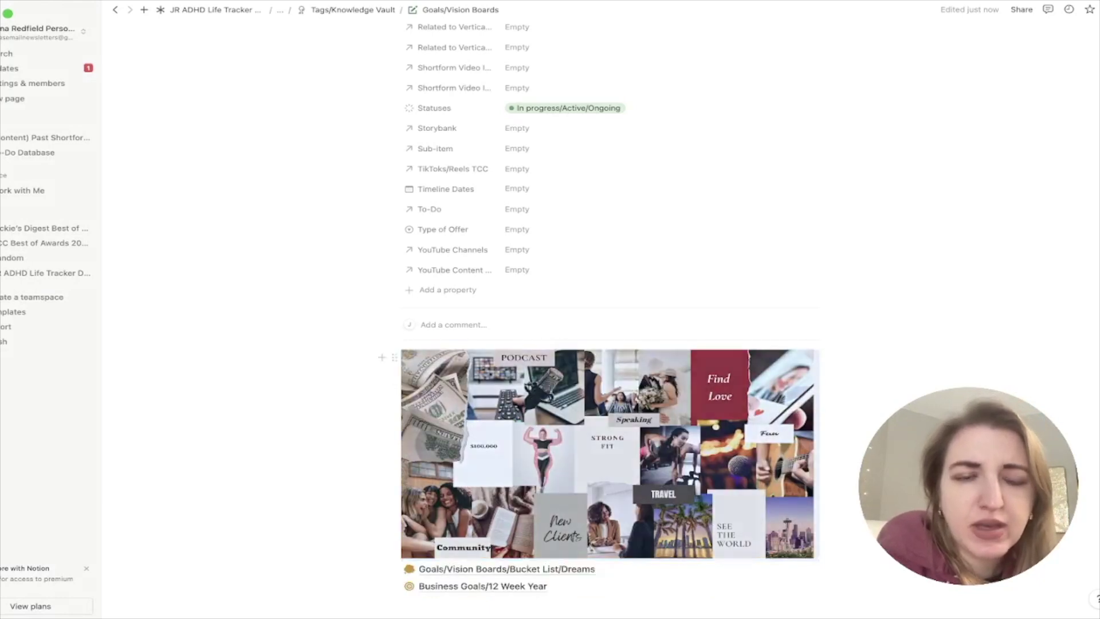
pyautogui.scroll(-1, 609, 429)
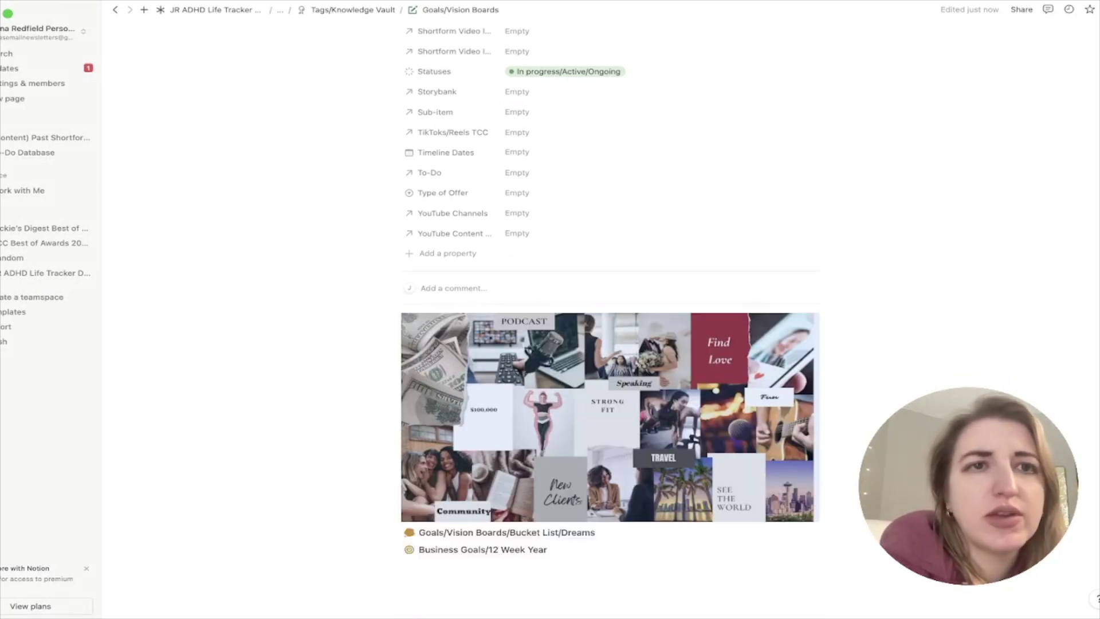
# Return to the Daily Command Center page and insert the vision board as an image block directly below the title.
pyautogui.click(214, 10)
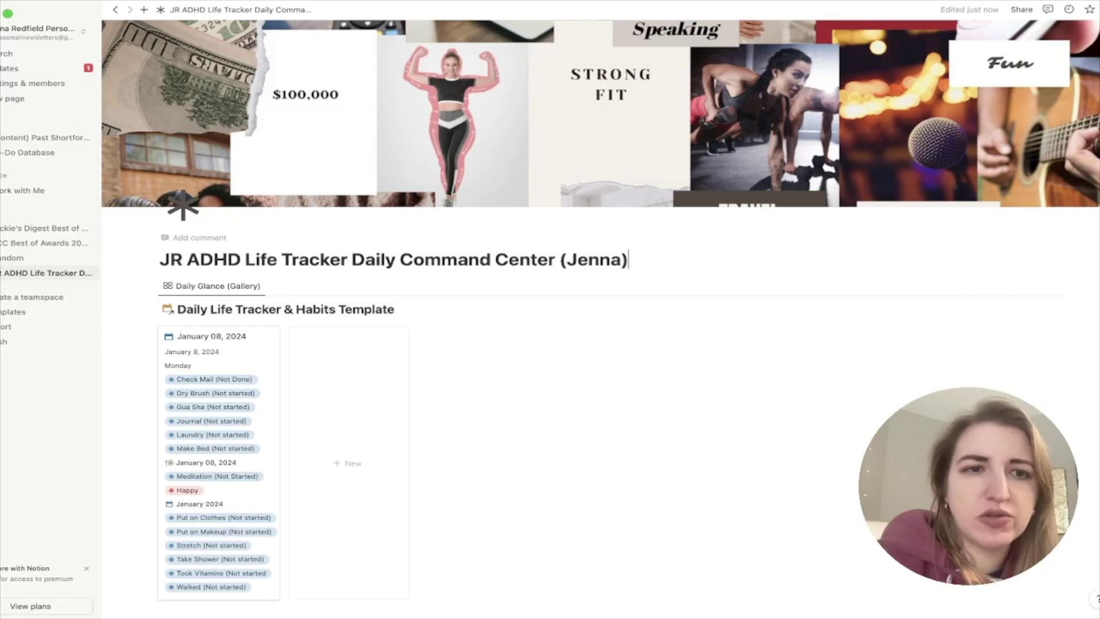
pyautogui.click(627, 259)
pyautogui.press('Return')
pyautogui.write('/i')
pyautogui.write('ima')
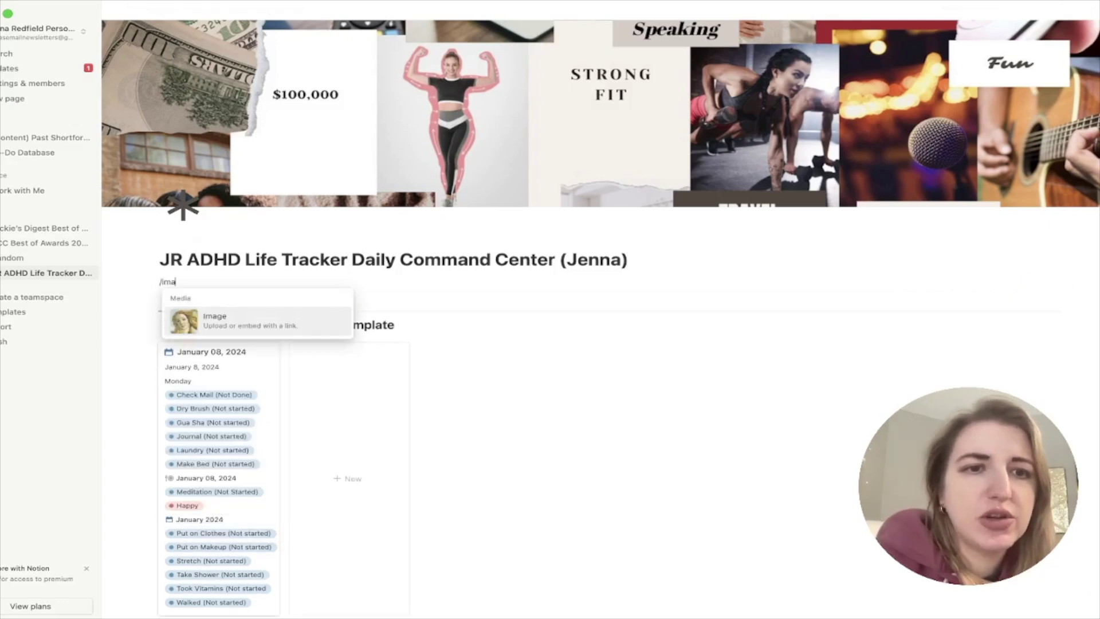
pyautogui.press('Return')
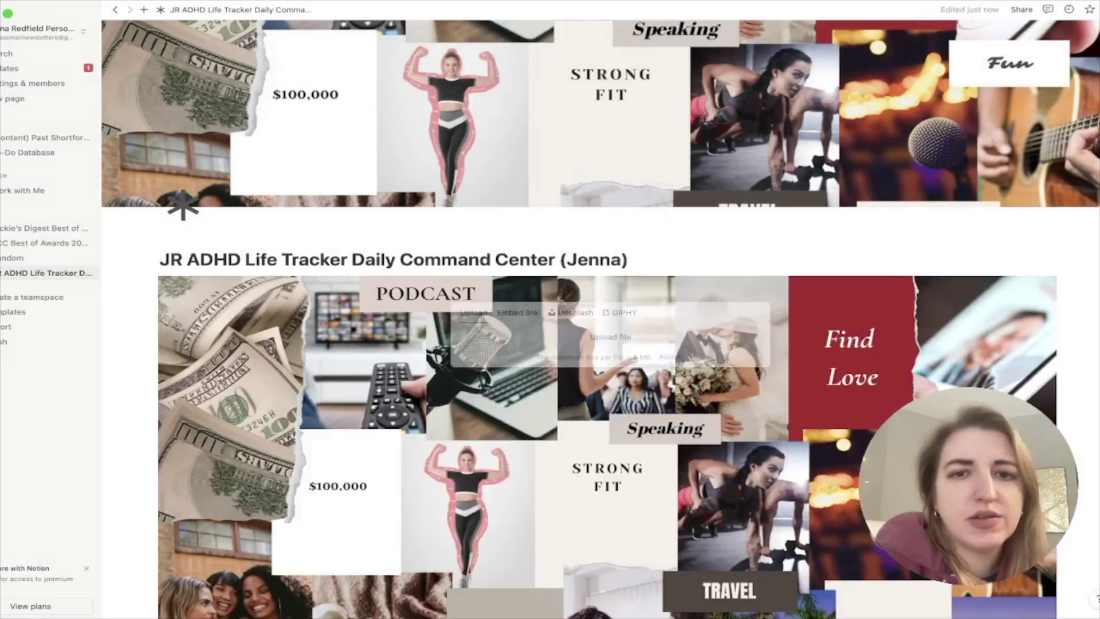
# Look over the Daily Command Center layout and shrink the vision board image to a bit over a third of the content width.
pyautogui.scroll(-3, 601, 318)
pyautogui.scroll(-15, 600, 318)
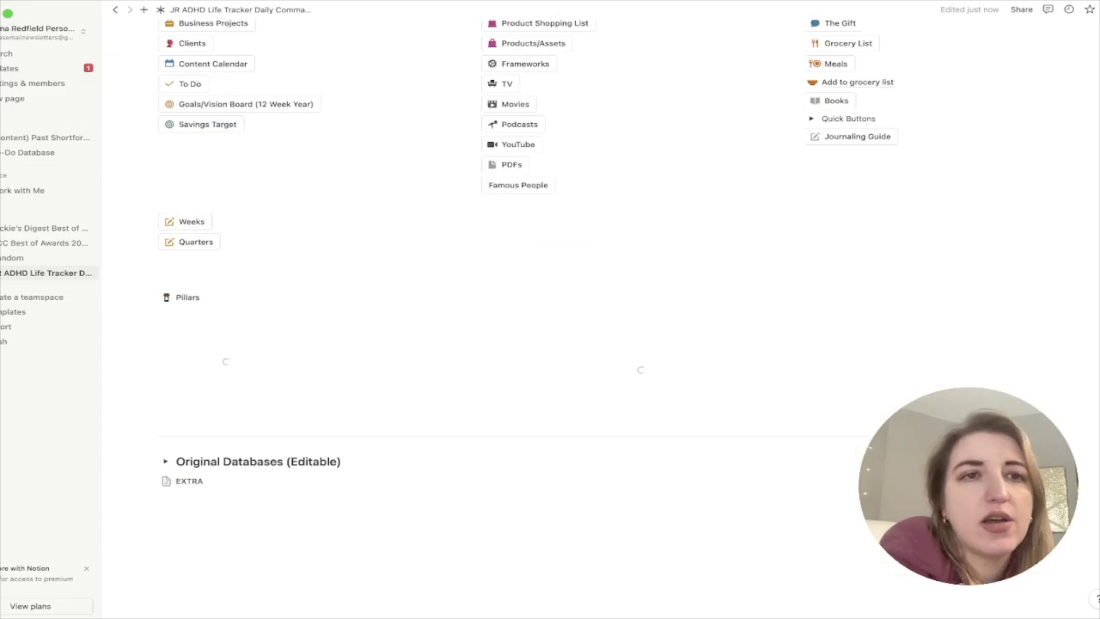
pyautogui.scroll(-2, 600, 318)
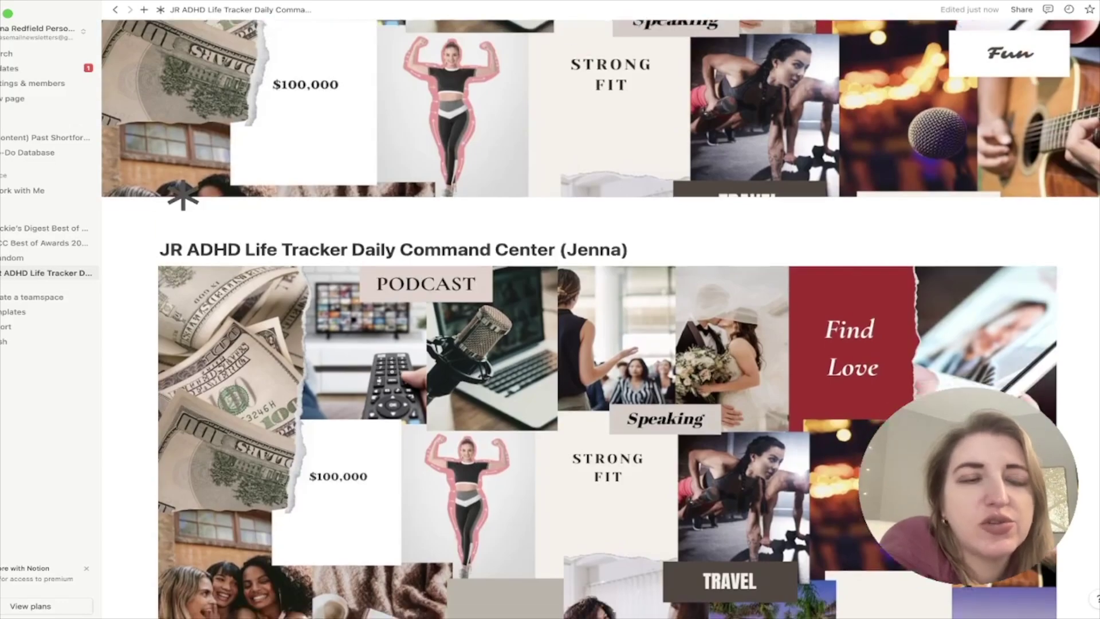
pyautogui.scroll(-15, 600, 318)
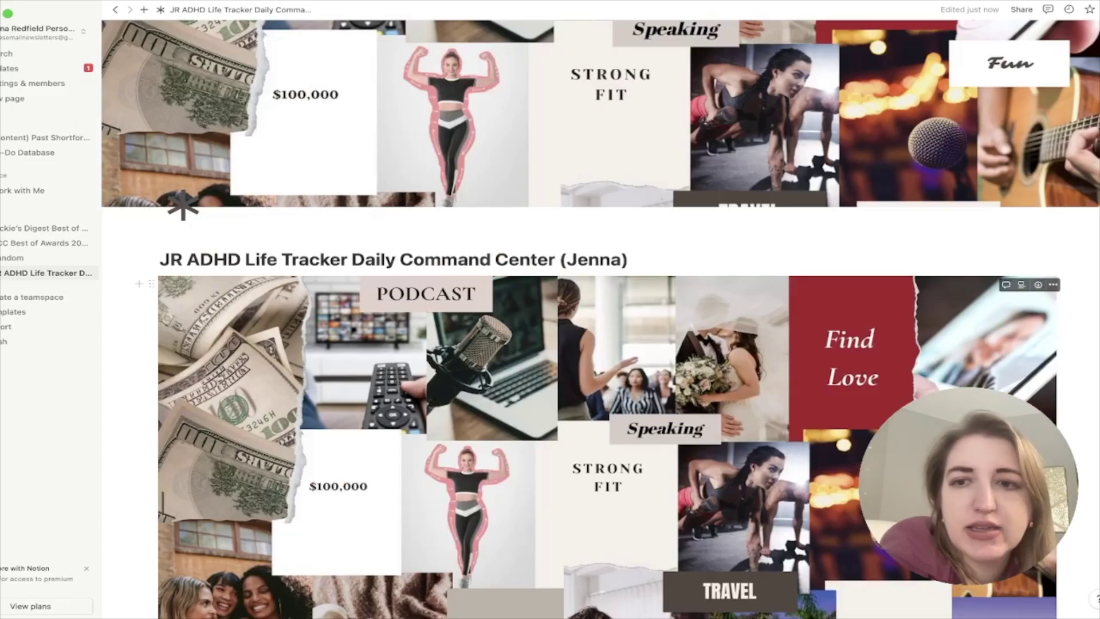
pyautogui.scroll(-4, 601, 319)
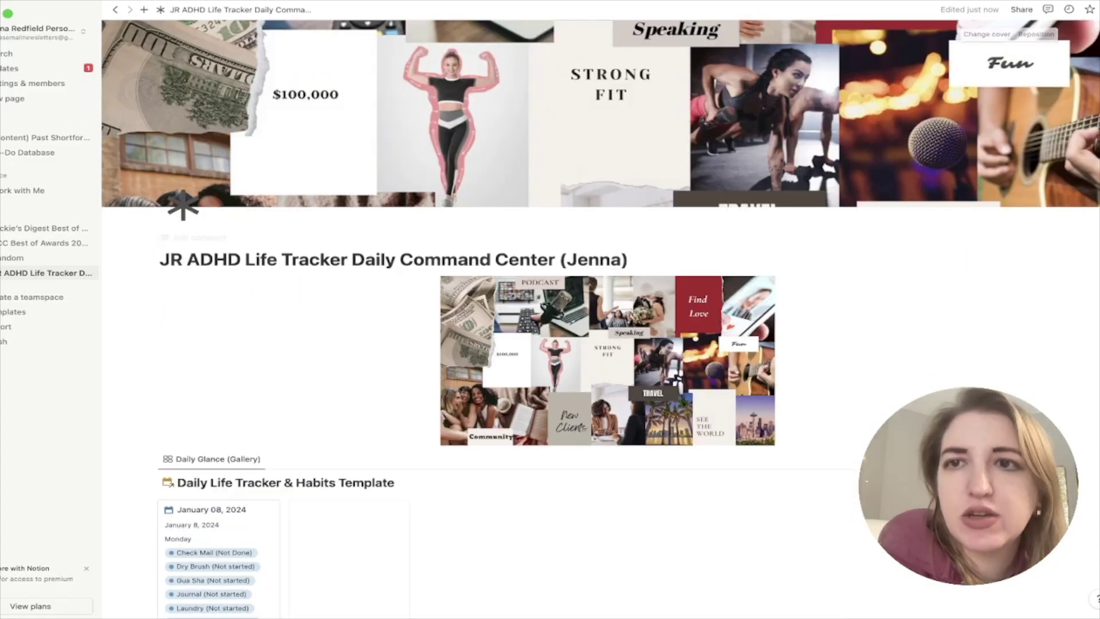
# Remove the cover image from the Daily Command Center page.
pyautogui.click(986, 34)
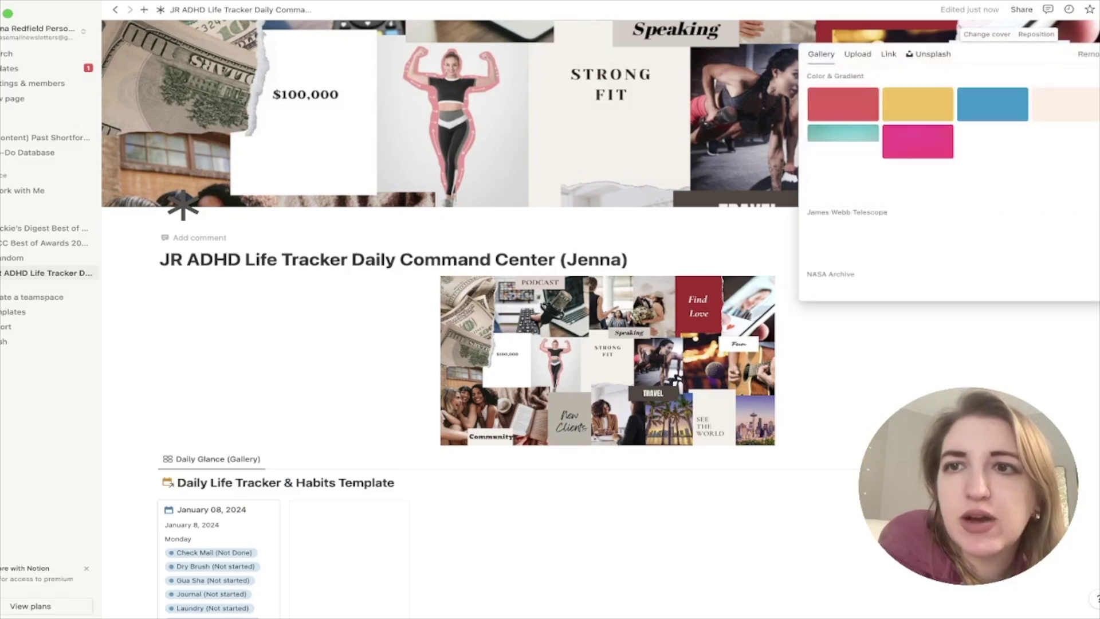
pyautogui.click(1088, 54)
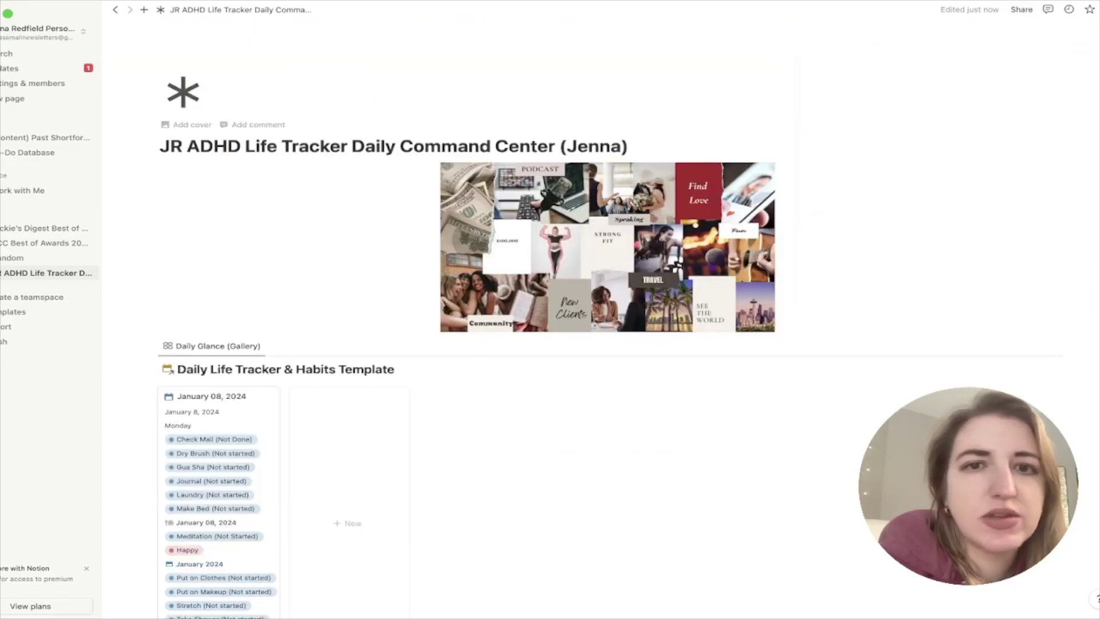
pyautogui.scroll(-3, 601, 310)
pyautogui.scroll(2, 607, 172)
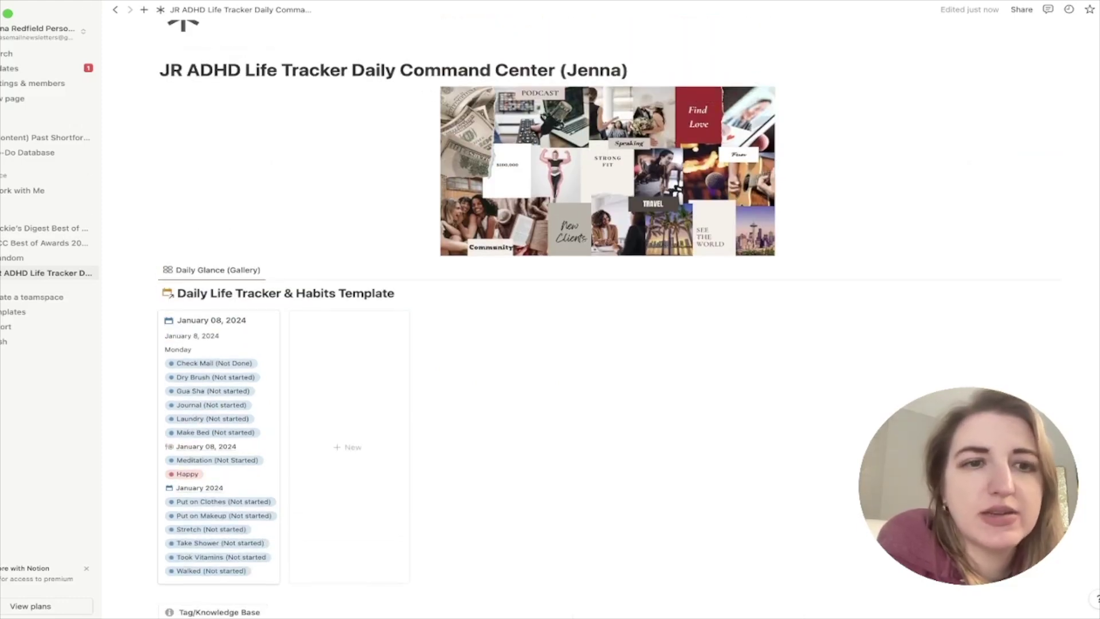
pyautogui.scroll(-10, 573, 315)
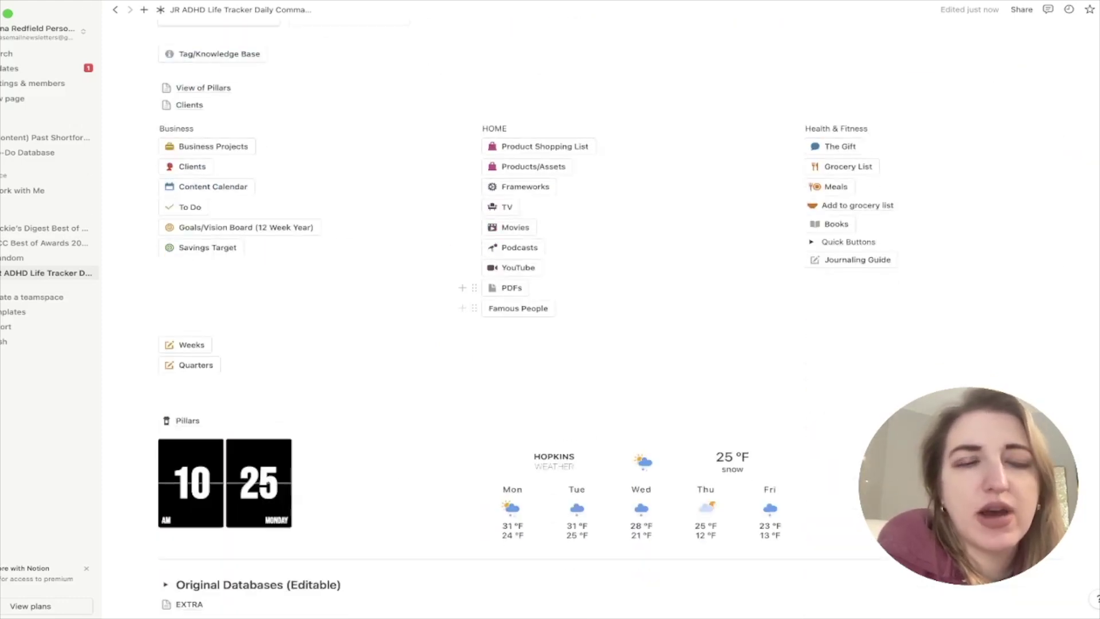
pyautogui.click(869, 129)
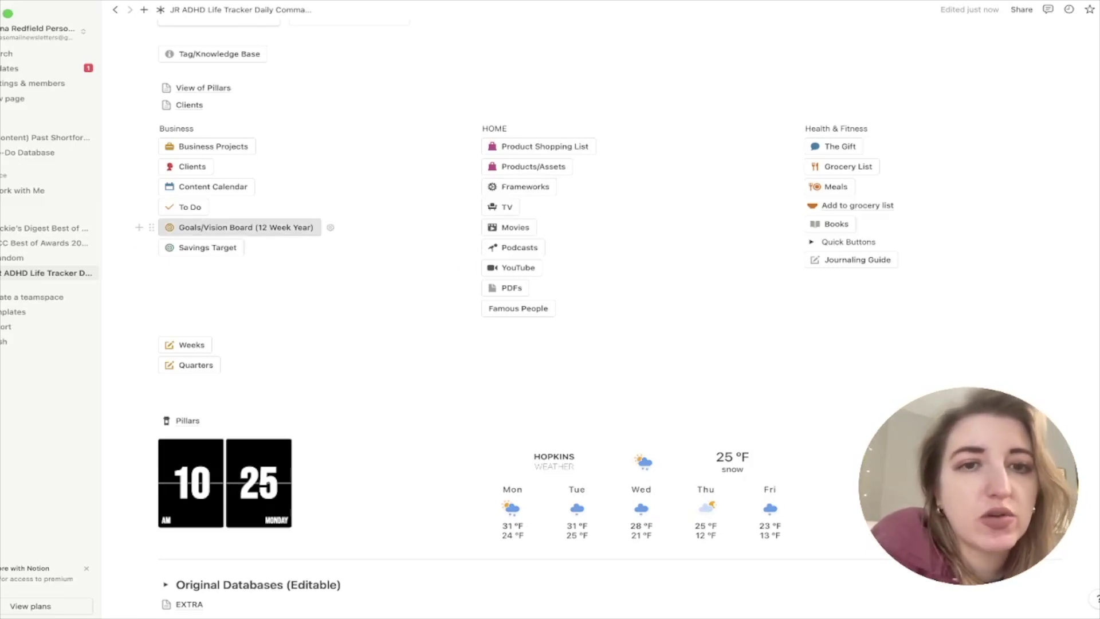
# Preview the Goals/Vision Board (12 Week Year) page from the Business section, look through its goal cards by pillar, and close the preview.
pyautogui.click(246, 227)
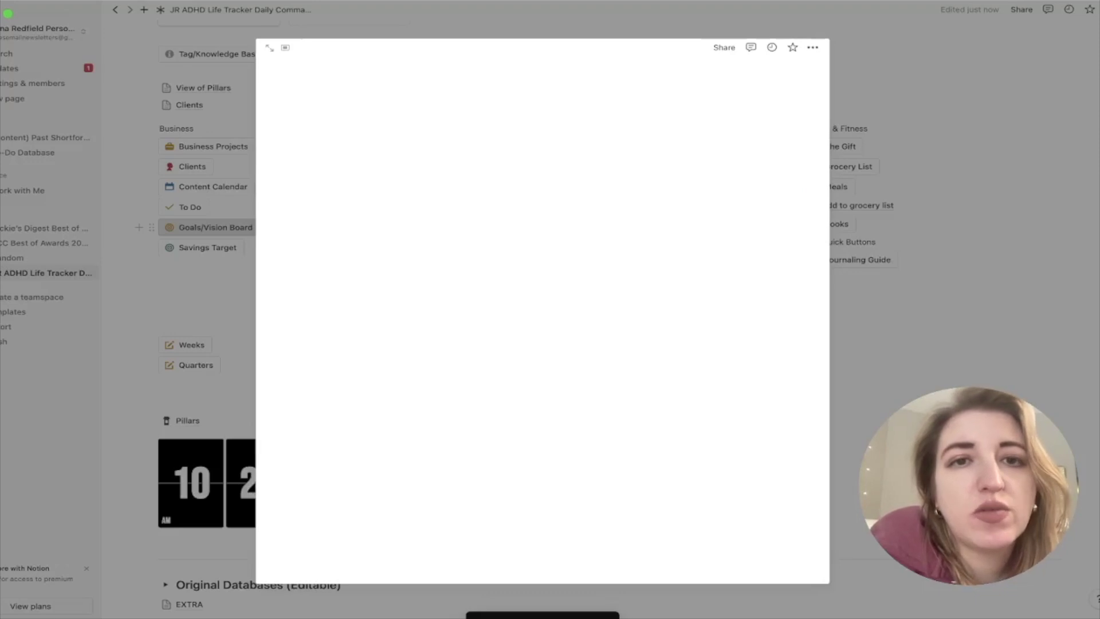
pyautogui.scroll(-15, 401, 206)
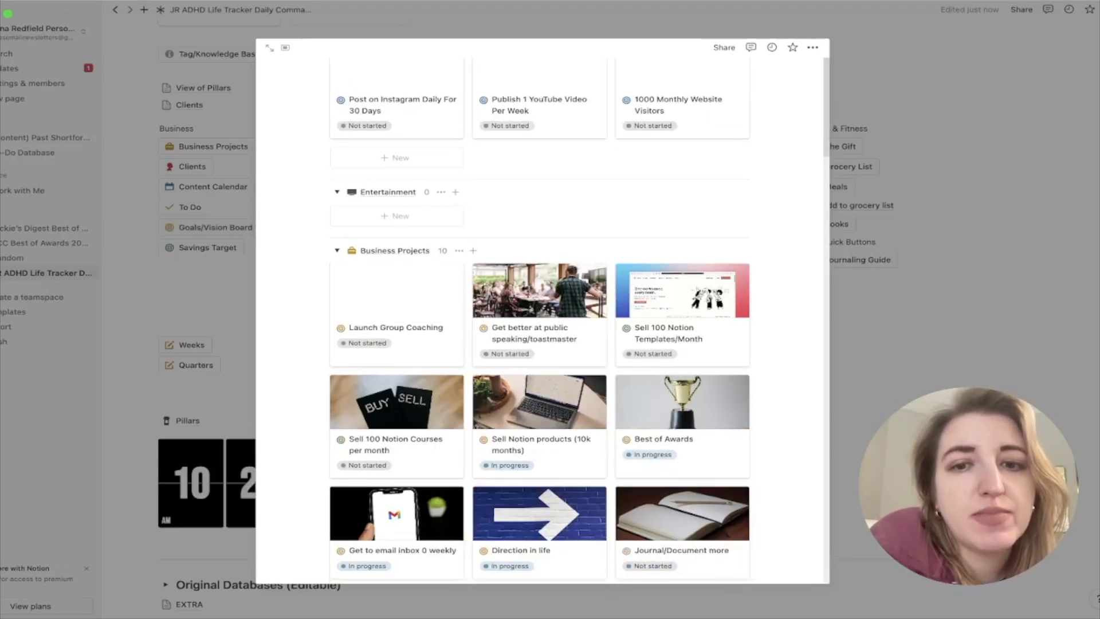
pyautogui.scroll(-7, 538, 315)
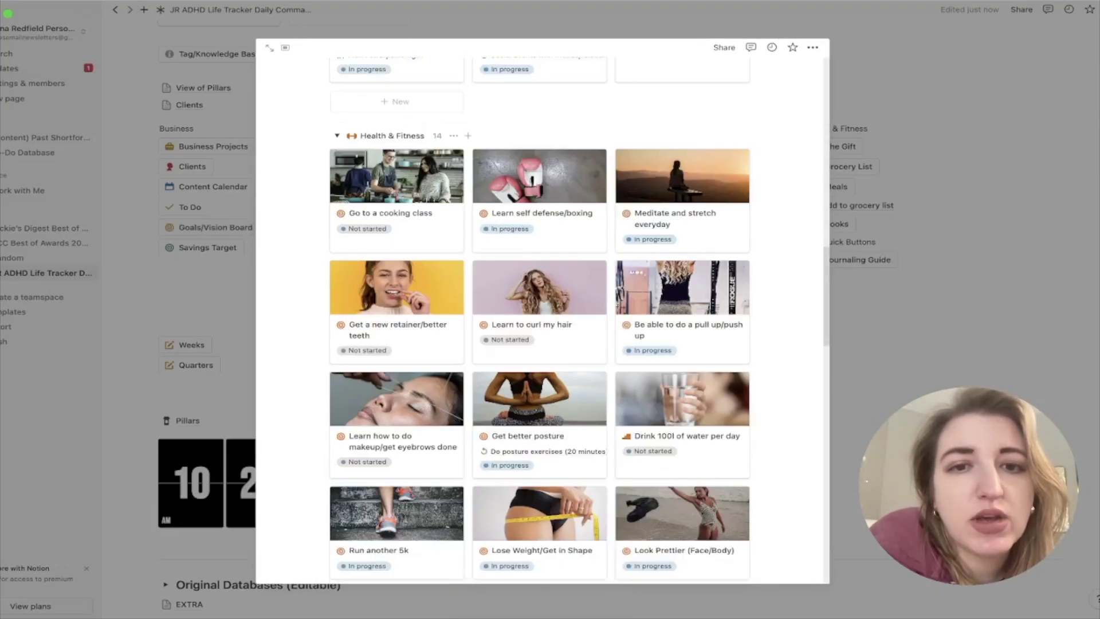
pyautogui.scroll(-8, 385, 558)
pyautogui.scroll(20, 385, 558)
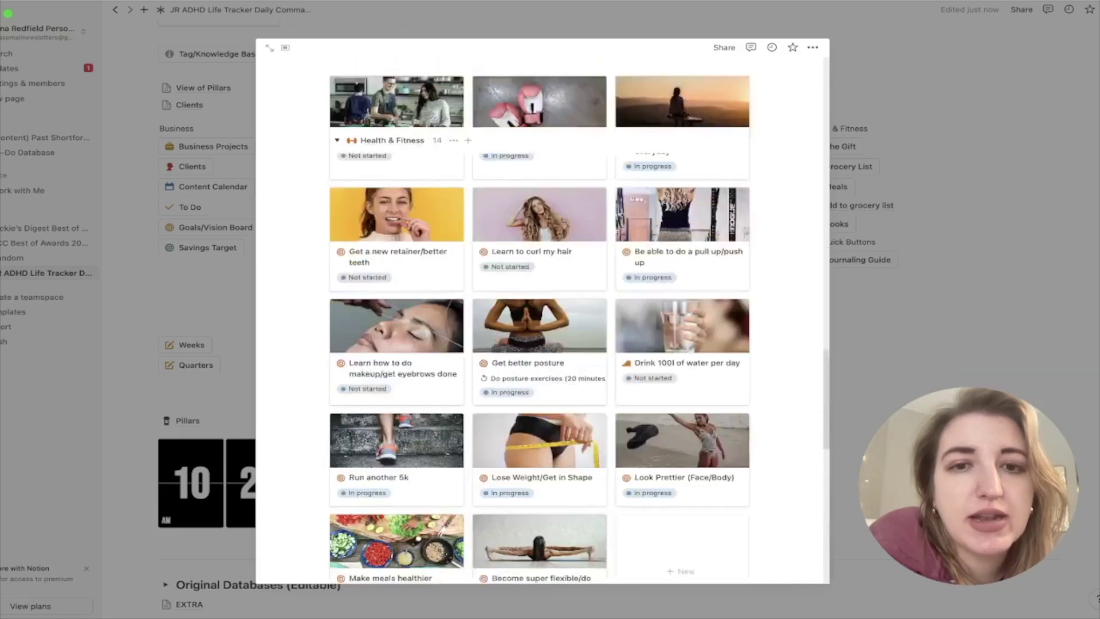
pyautogui.scroll(10, 538, 321)
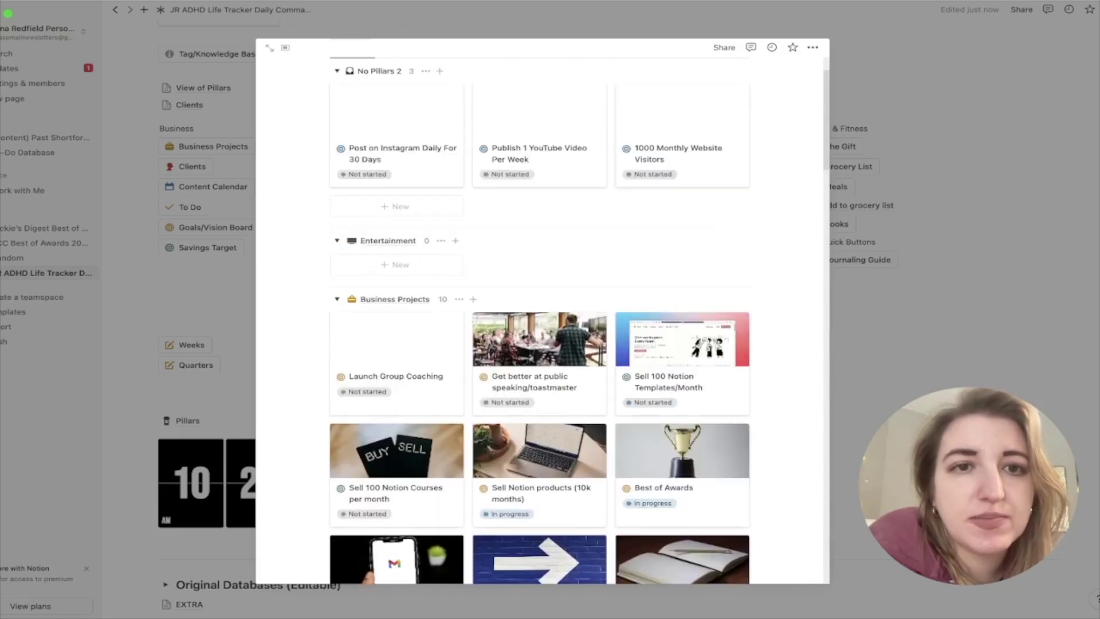
pyautogui.press('Escape')
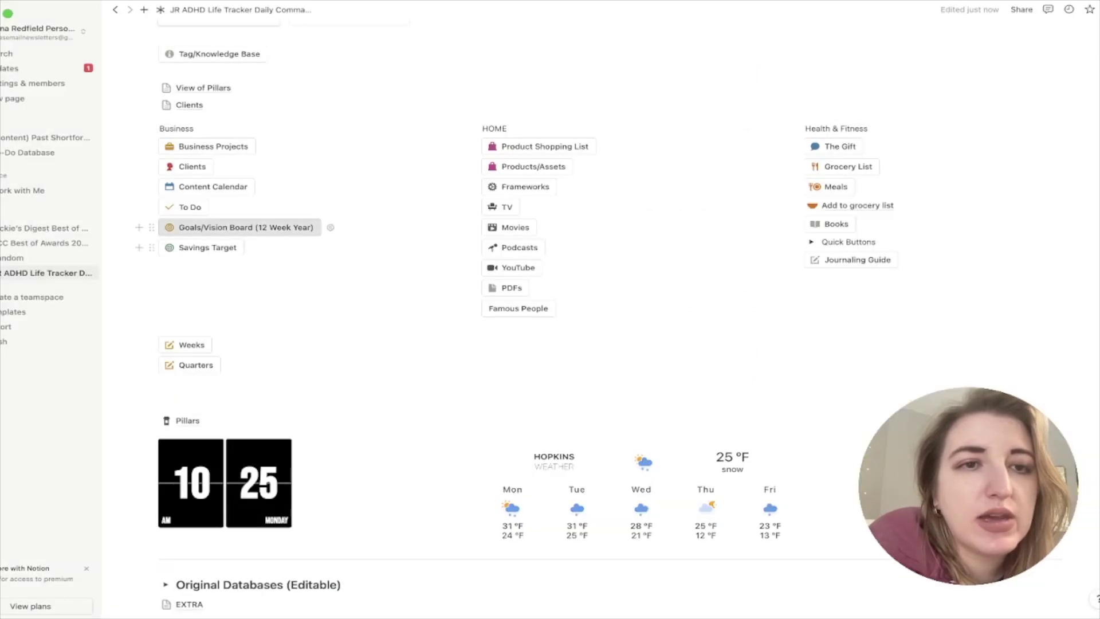
# Open the 12 Week Year goals as a full page and go up to the vision board image on the parent Goals/Vision Boards page.
pyautogui.click(212, 227)
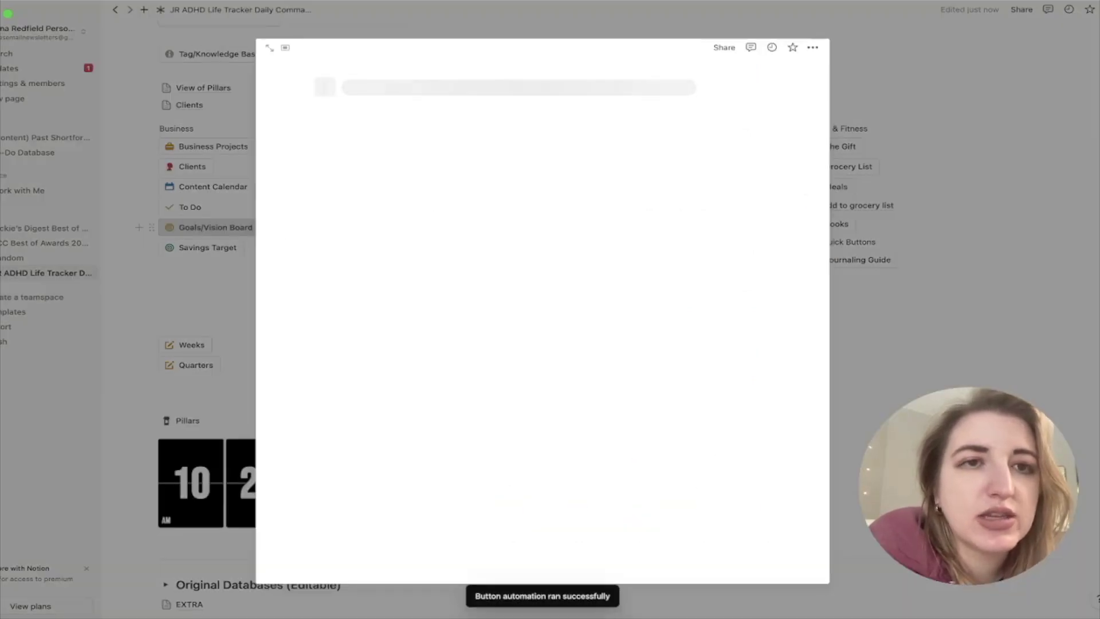
pyautogui.press('super+Return')
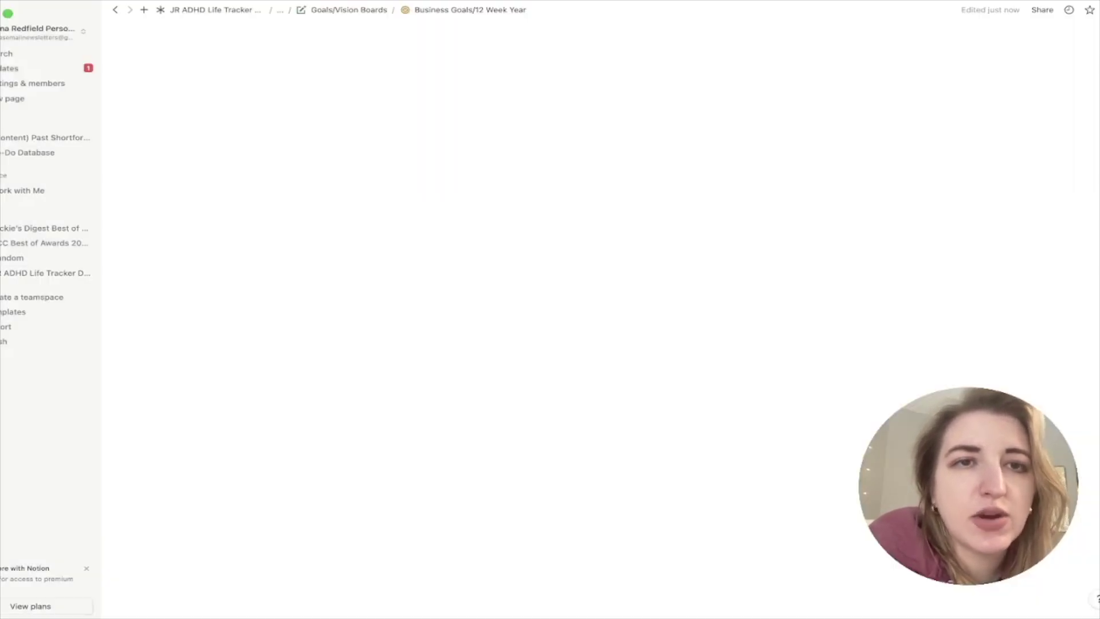
pyautogui.click(349, 10)
pyautogui.scroll(-10, 607, 309)
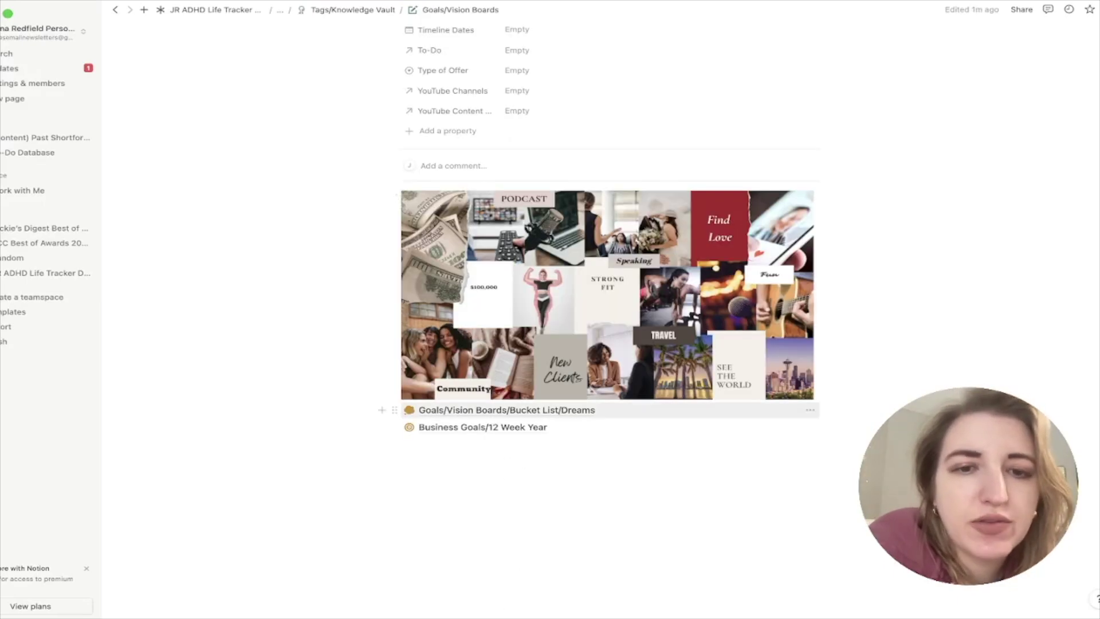
# Look through the goal cards on the Goals/Vision Boards/Bucket List/Dreams page and return to the Goals/Vision Boards page.
pyautogui.moveTo(487, 410)
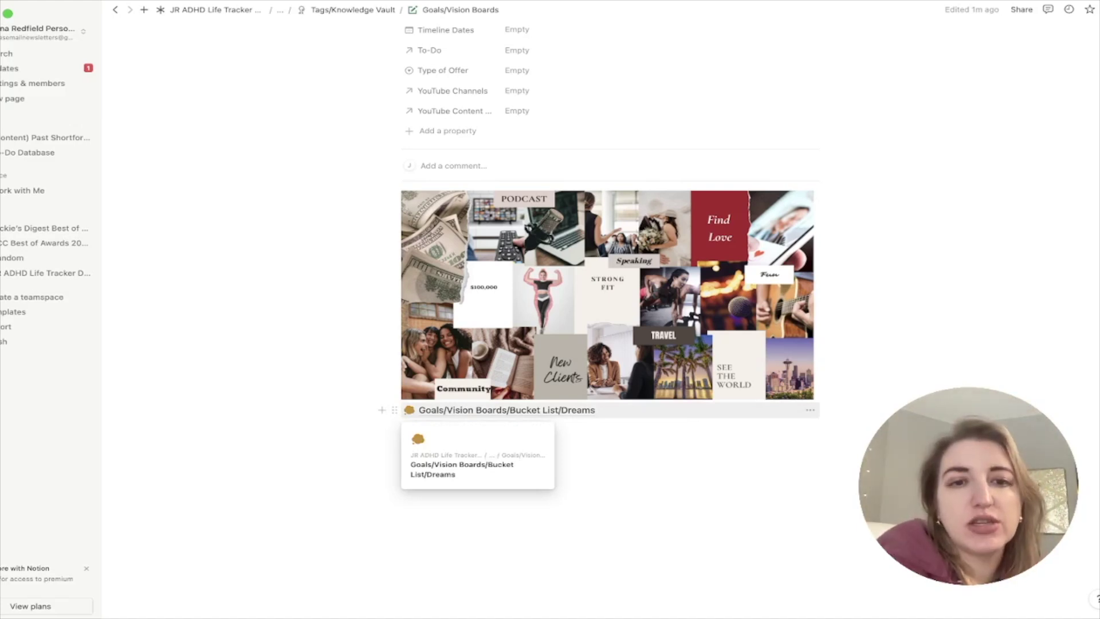
pyautogui.click(506, 409)
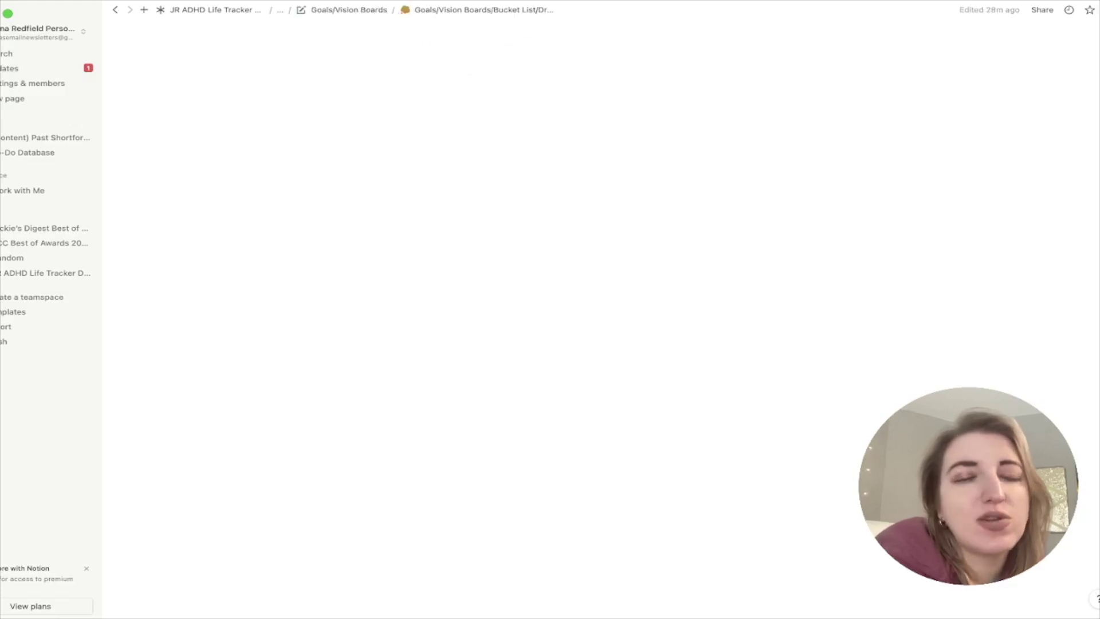
pyautogui.scroll(-20, 611, 321)
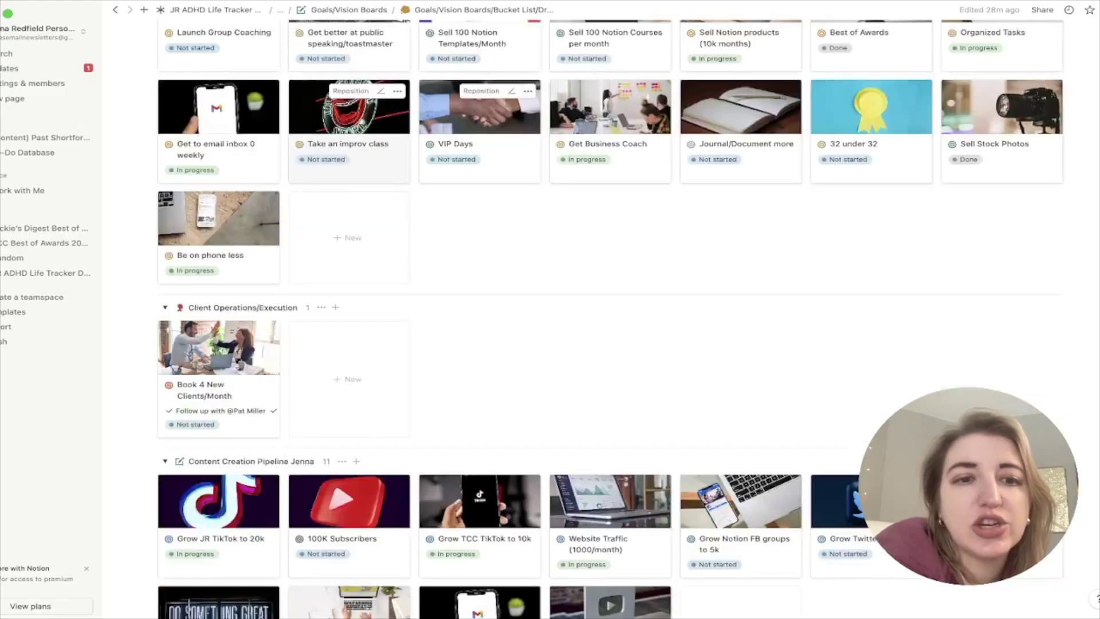
pyautogui.scroll(-8, 610, 321)
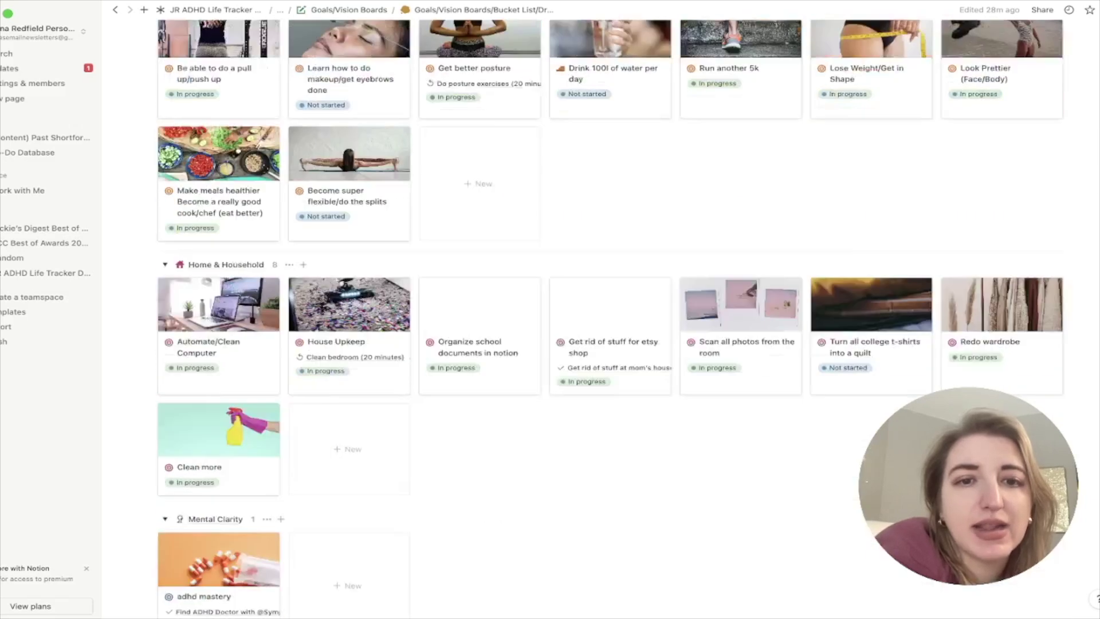
pyautogui.scroll(15, 610, 321)
pyautogui.scroll(10, 610, 320)
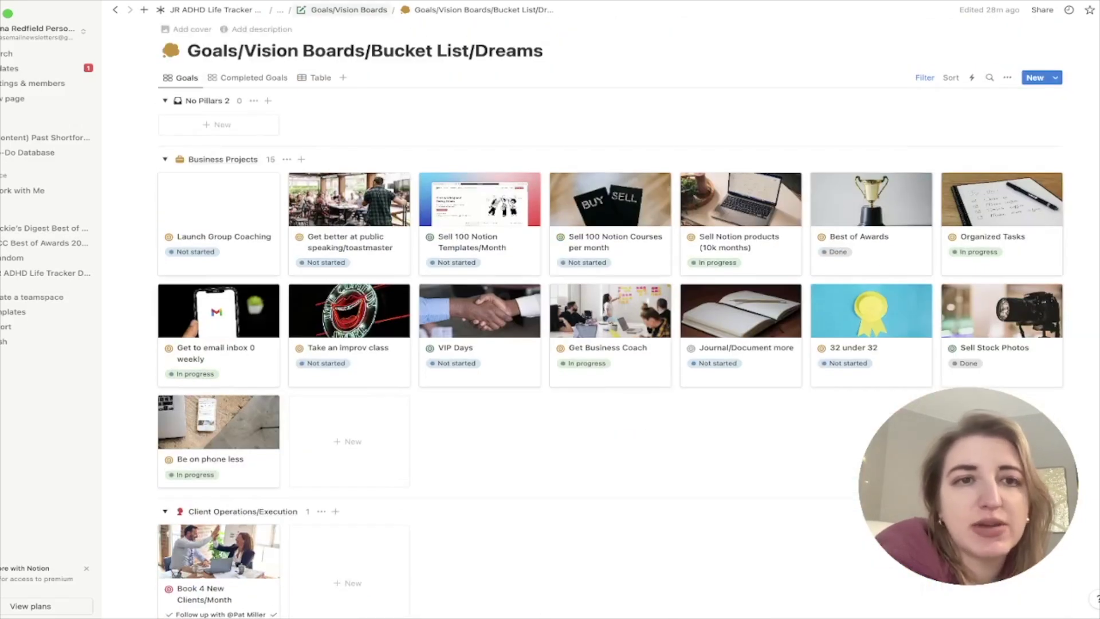
pyautogui.click(349, 10)
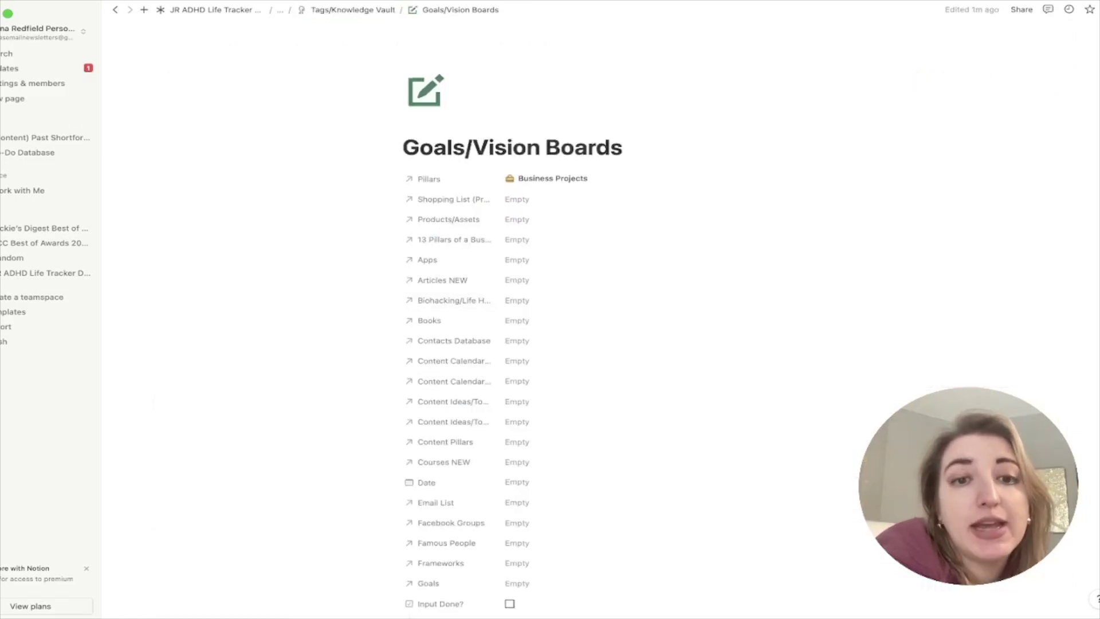
# Look over the Savings Target table from the Daily Command Center page and close its preview.
pyautogui.scroll(-10, 610, 320)
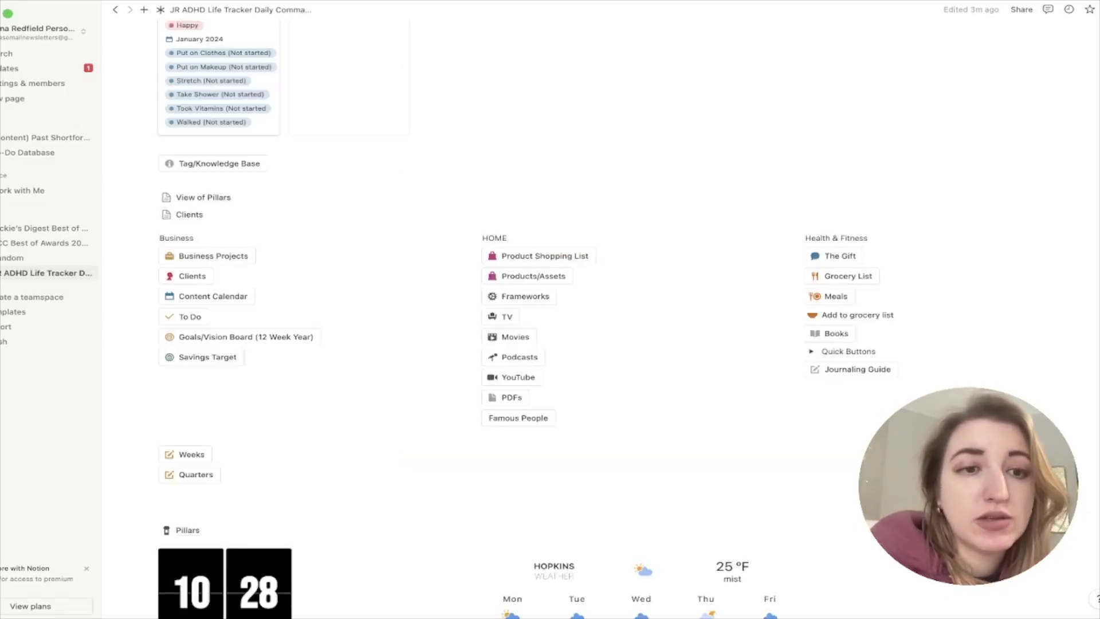
pyautogui.click(201, 356)
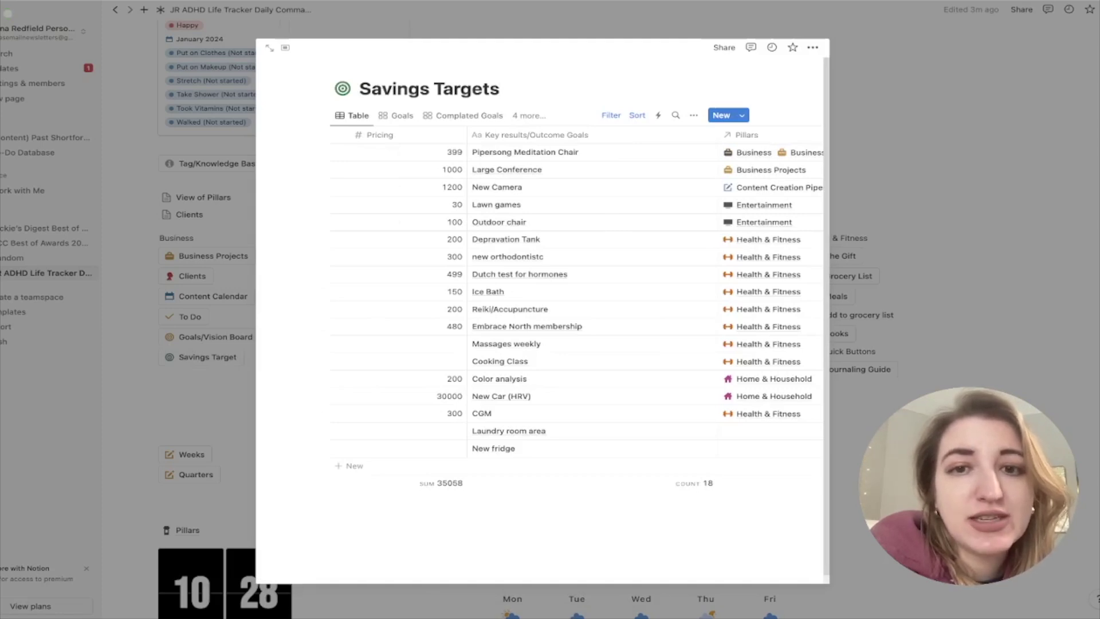
pyautogui.click(209, 406)
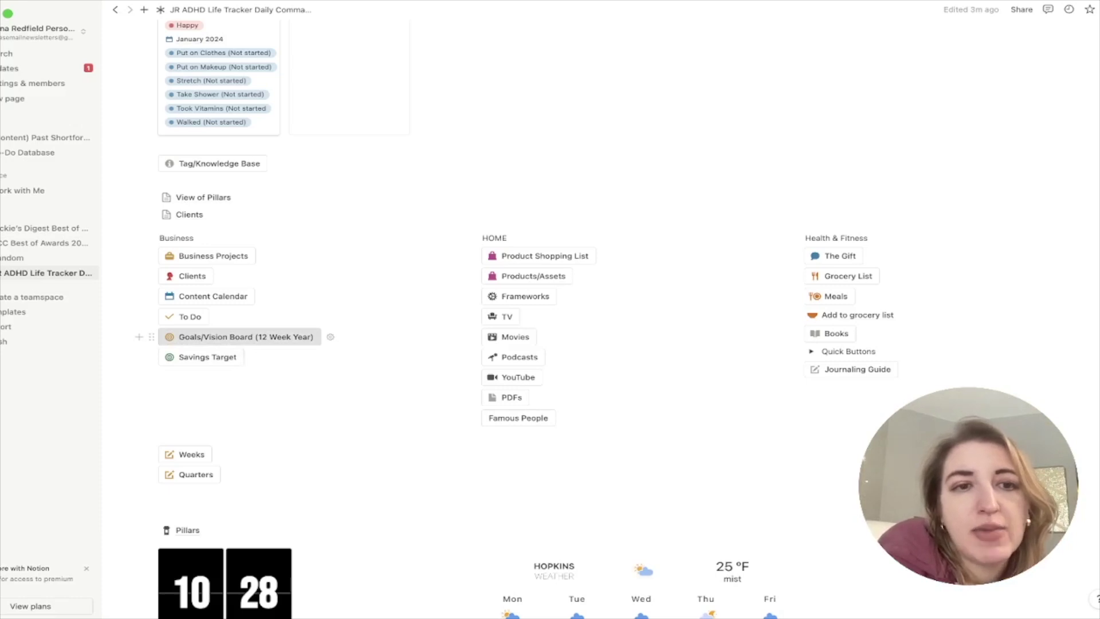
# Open the Goals/Vision Board (12 Week Year) as a full page and show the three additional groups below Mind Expansion.
pyautogui.click(246, 336)
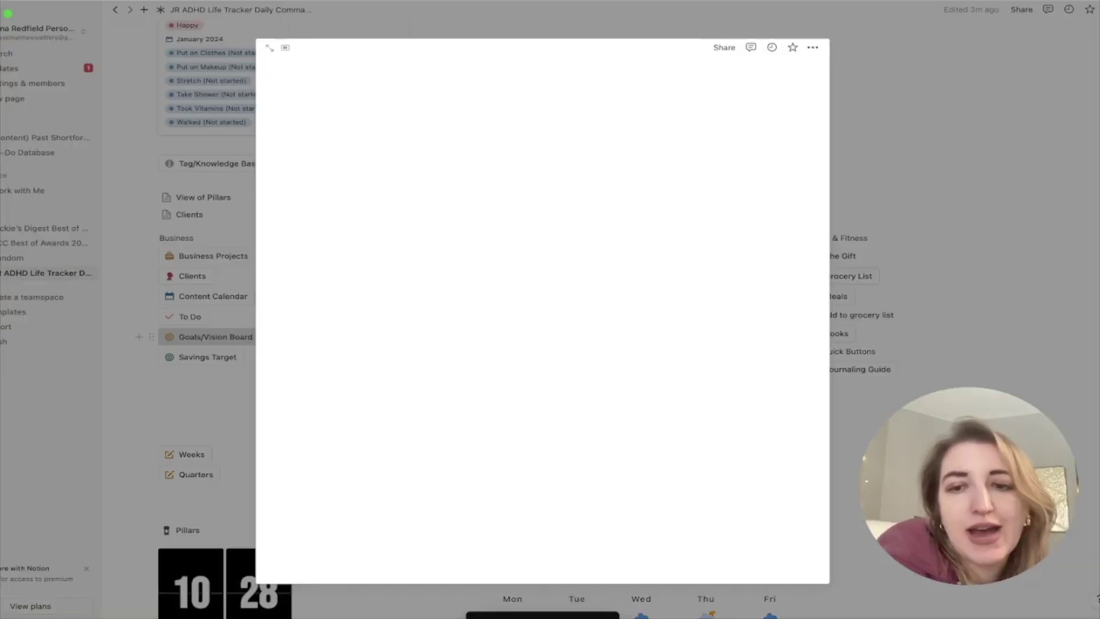
pyautogui.scroll(-10, 596, 390)
pyautogui.scroll(-10, 539, 326)
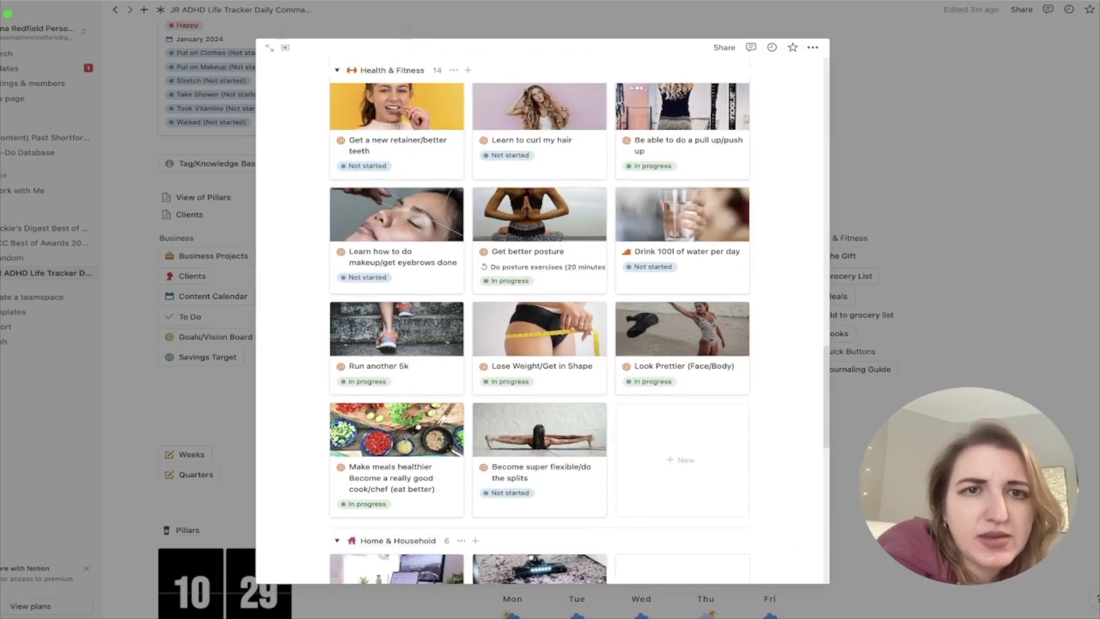
pyautogui.click(270, 48)
pyautogui.scroll(-15, 610, 319)
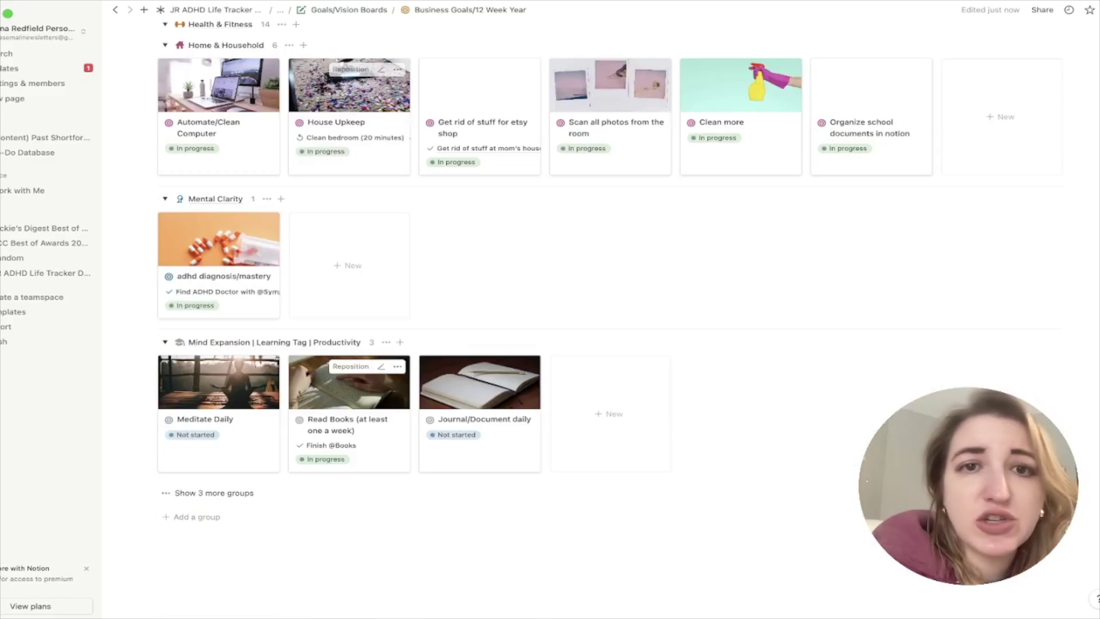
pyautogui.click(208, 493)
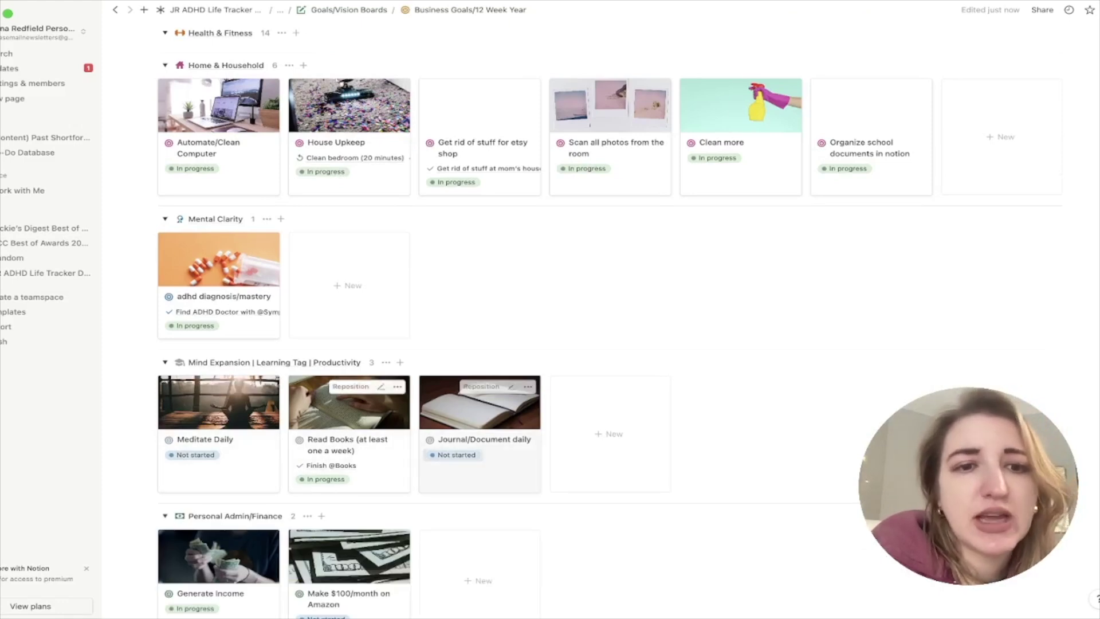
pyautogui.scroll(-3, 349, 401)
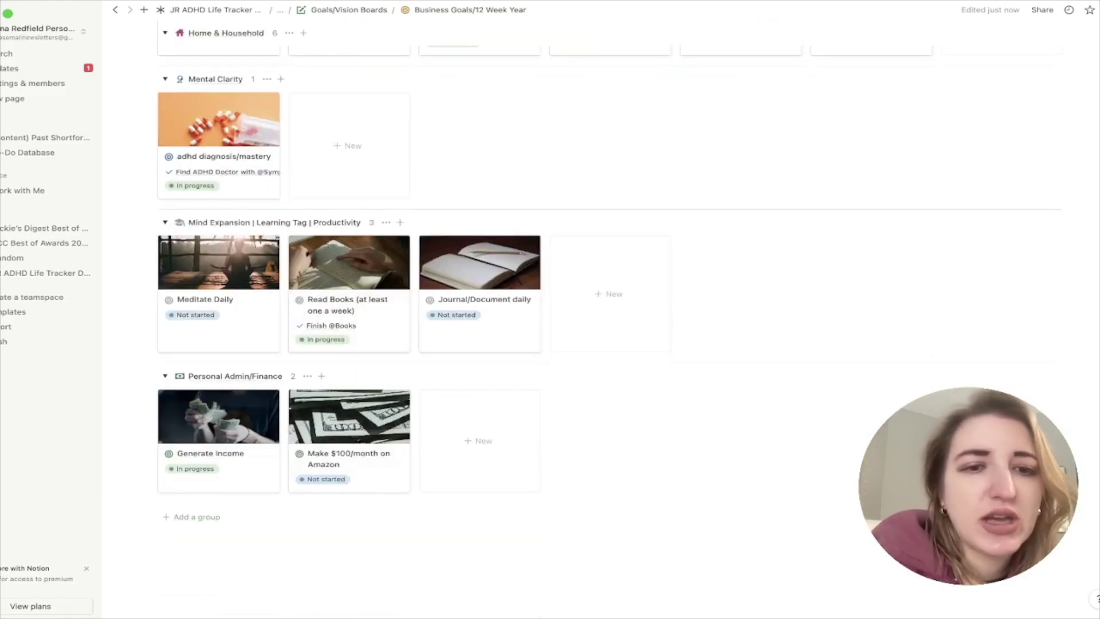
# Review the Business Goals/12 Week Year cards from the lowest pillar group back up to Business Projects.
pyautogui.scroll(1, 349, 424)
pyautogui.scroll(9, 350, 436)
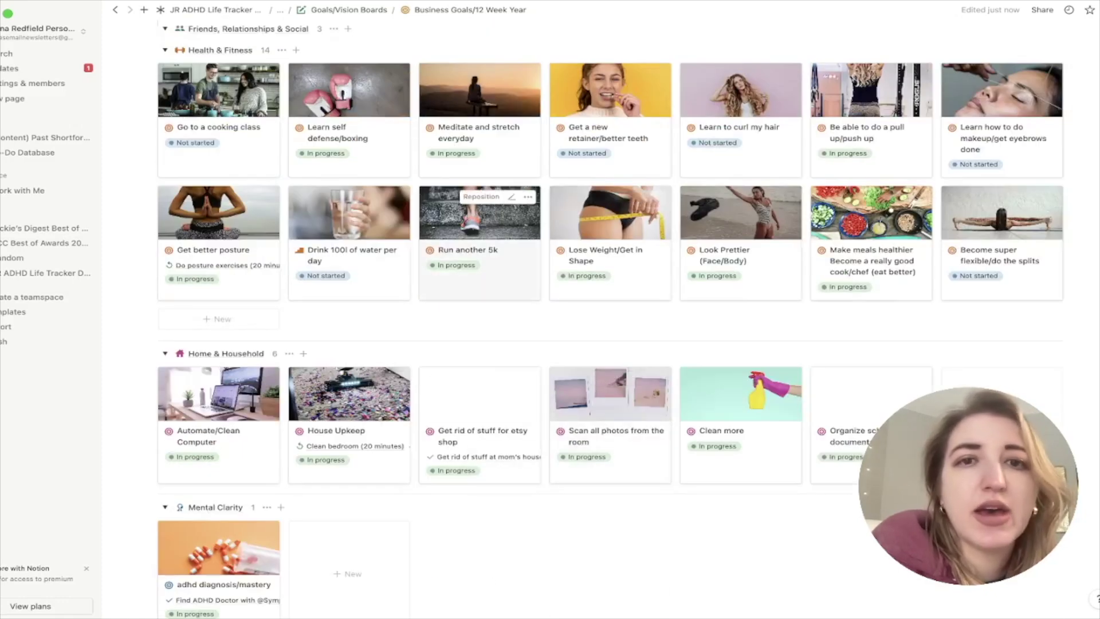
pyautogui.scroll(2, 480, 217)
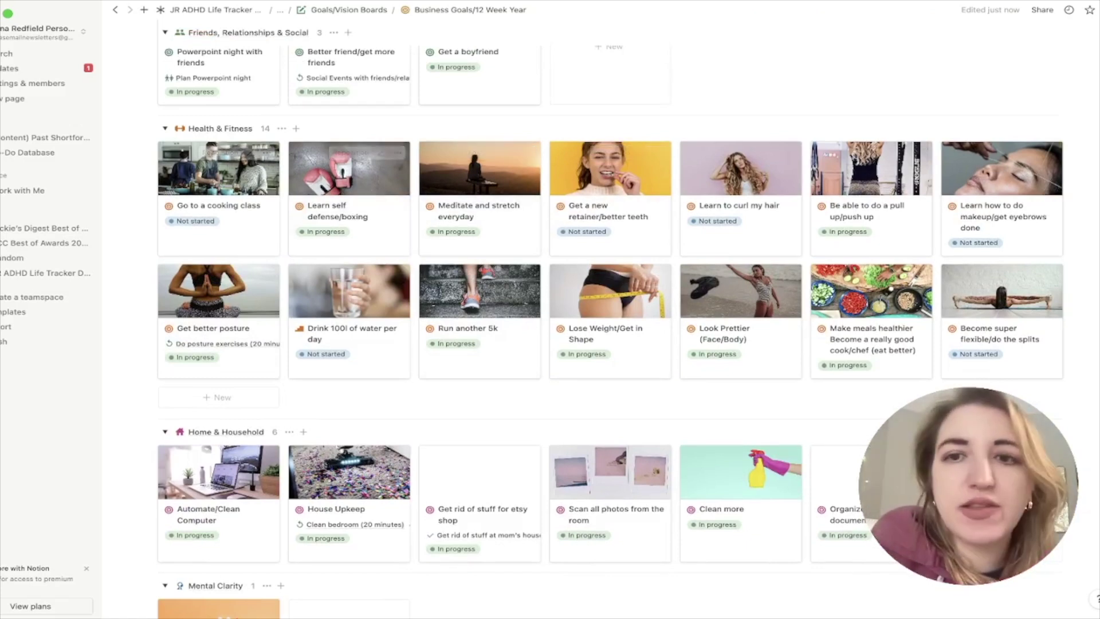
pyautogui.scroll(5, 610, 321)
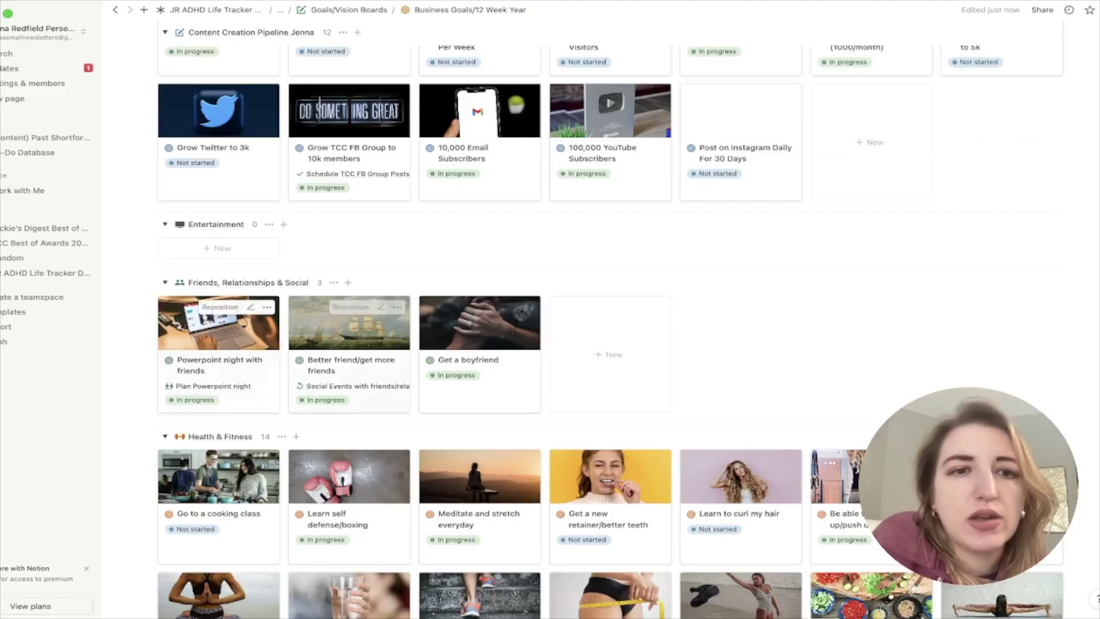
pyautogui.scroll(7, 610, 436)
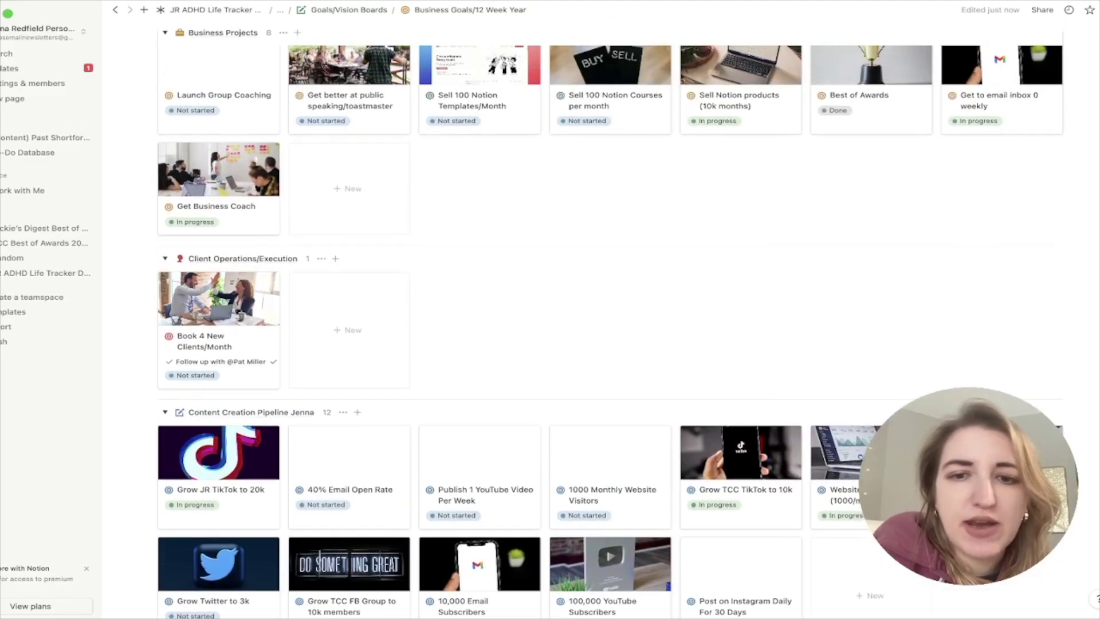
pyautogui.scroll(3, 610, 201)
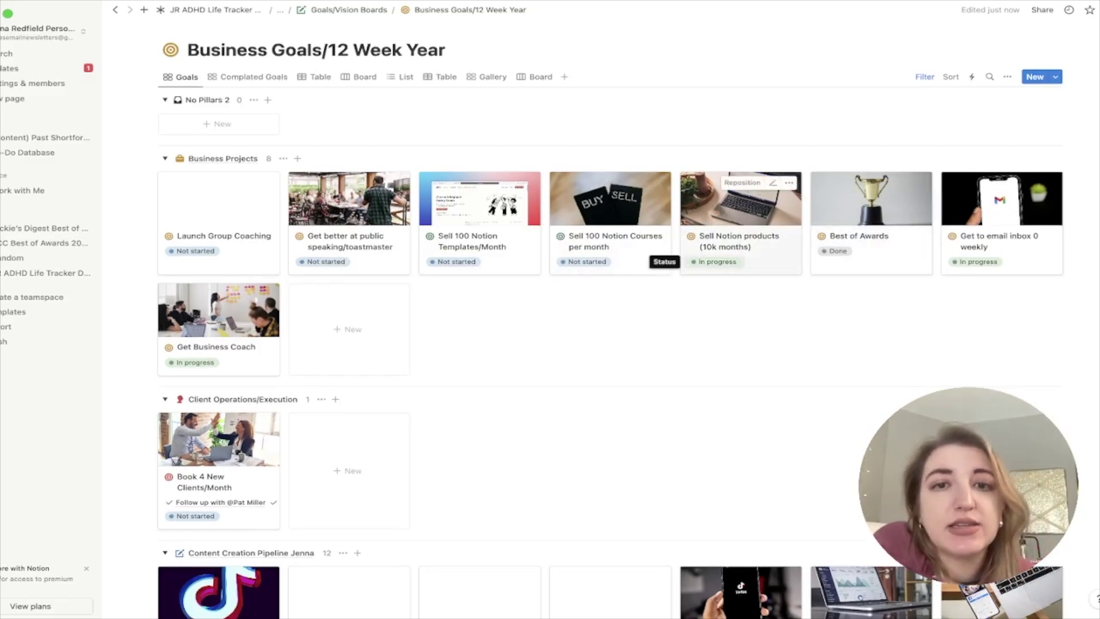
# Check the Completed Goals view of Business Goals/12 Week Year and return to the Goals view.
pyautogui.scroll(-2, 610, 240)
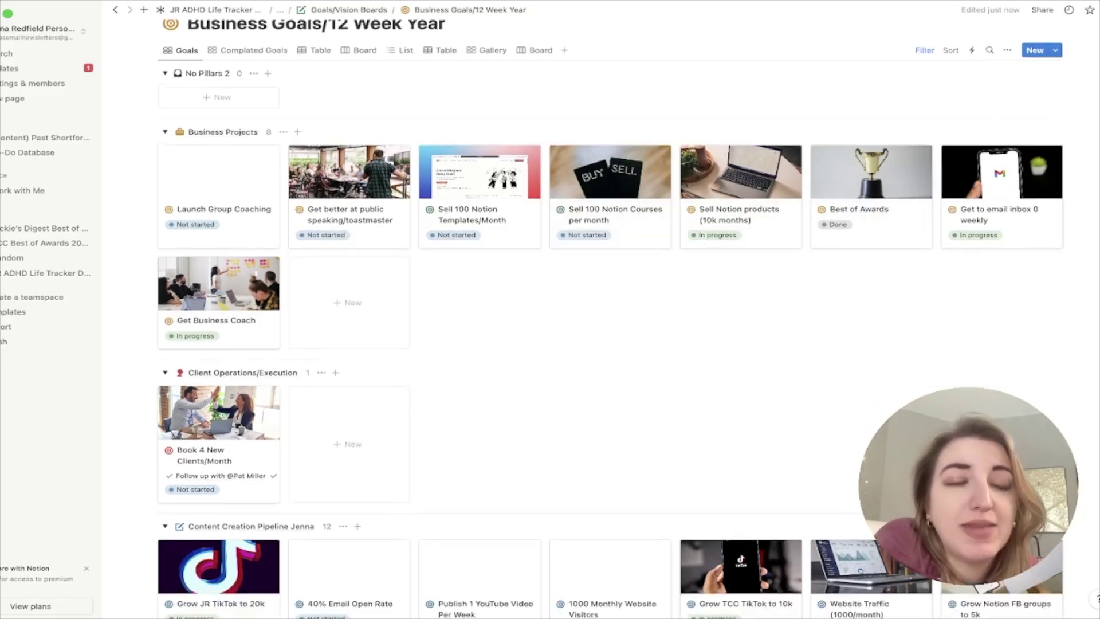
pyautogui.scroll(1, 610, 241)
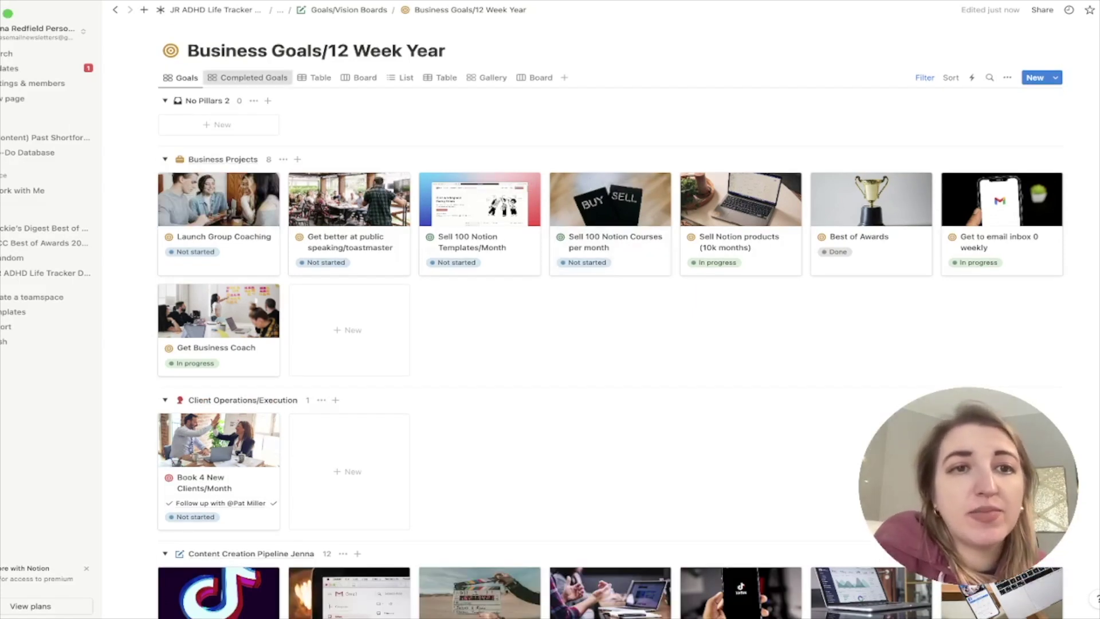
pyautogui.click(247, 77)
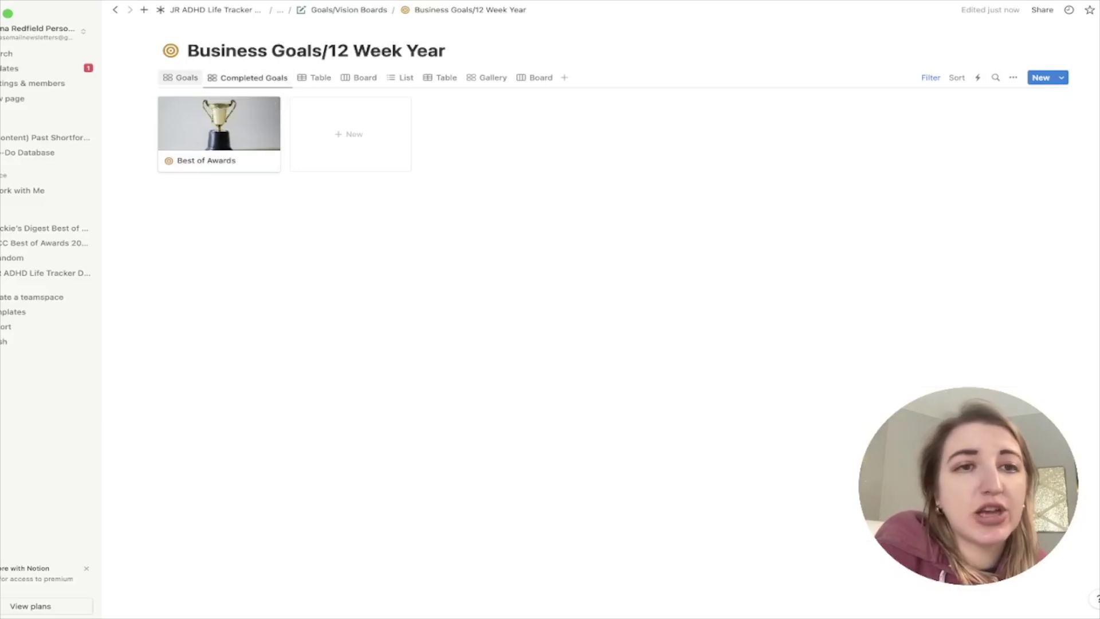
pyautogui.click(180, 77)
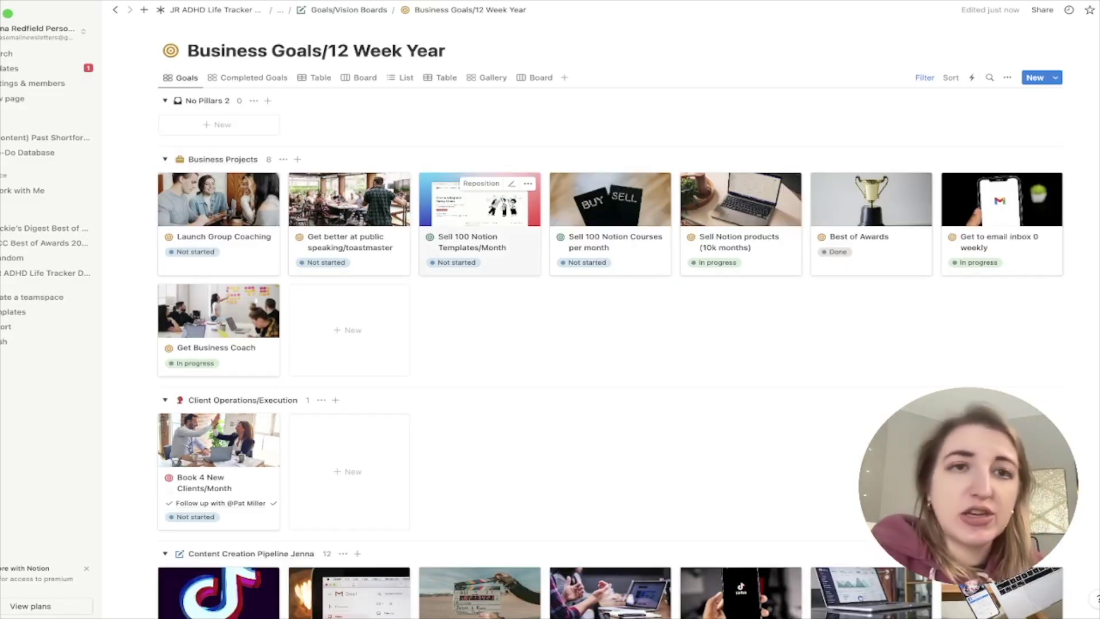
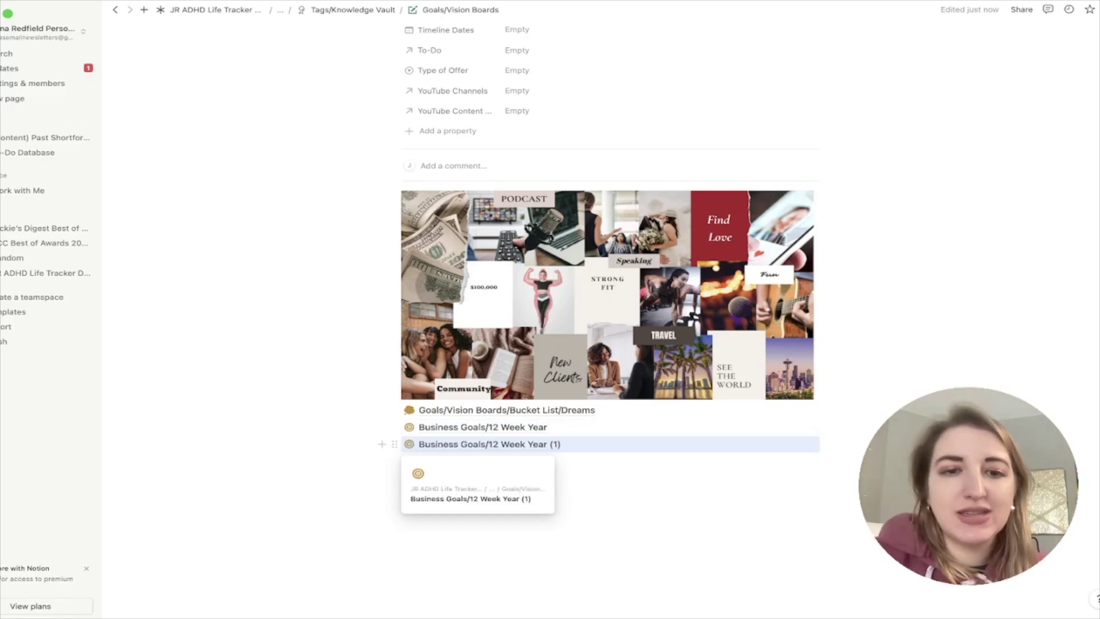
# Open the Business Goals/12 Week Year (1) copy and show its table of goals with priority and timeframe.
pyautogui.click(489, 444)
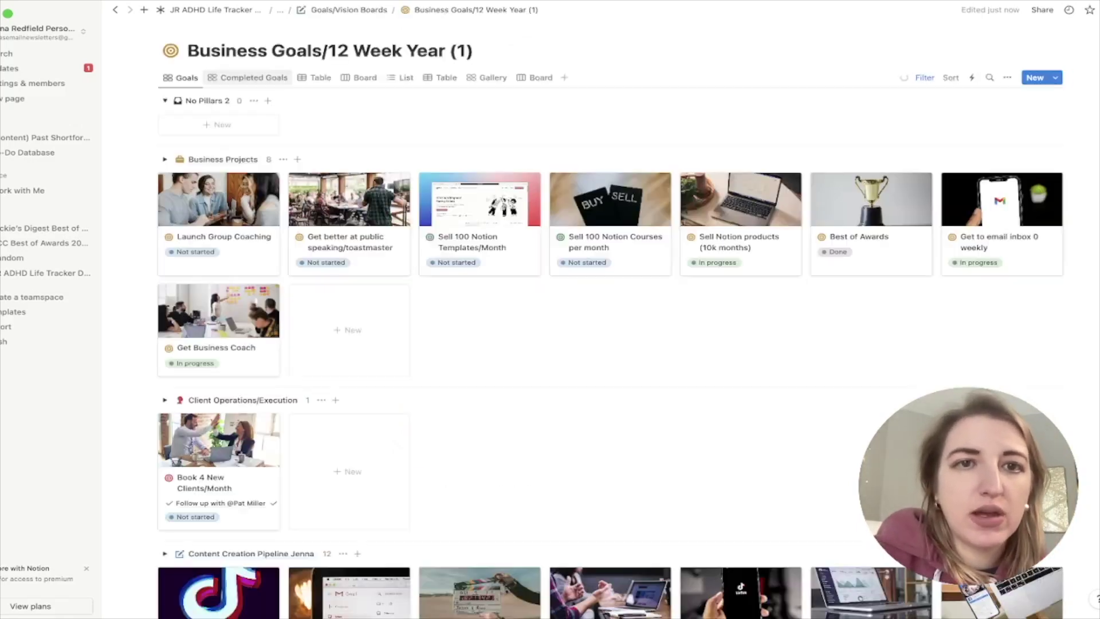
pyautogui.click(314, 78)
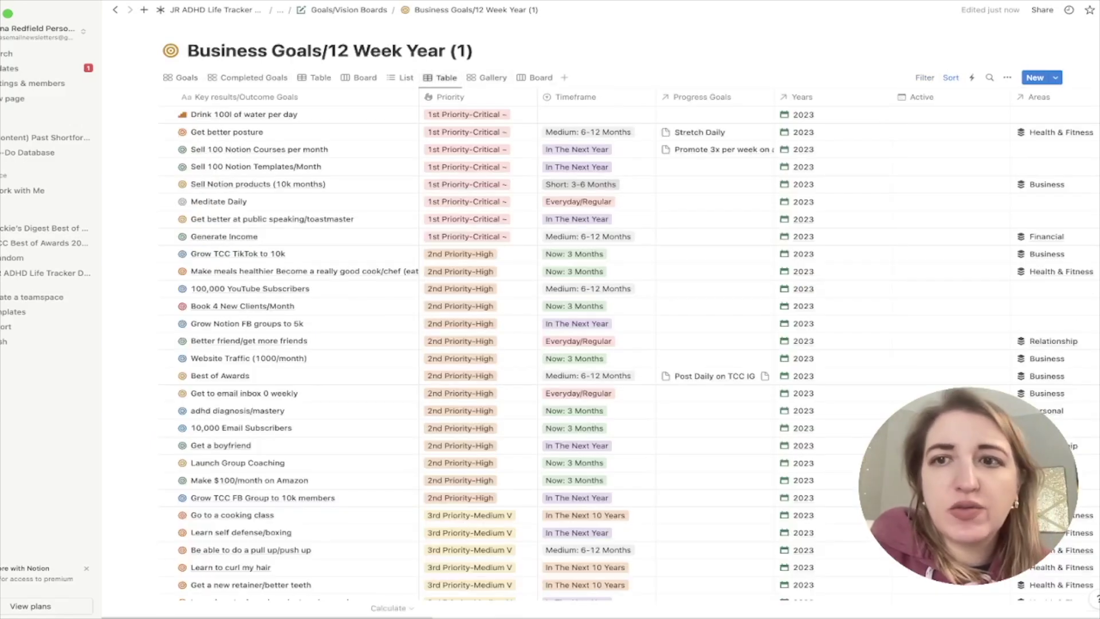
# Sort the Business Goals/12 Week Year (1) table by Status in ascending order.
pyautogui.hscroll(3, 573, 344)
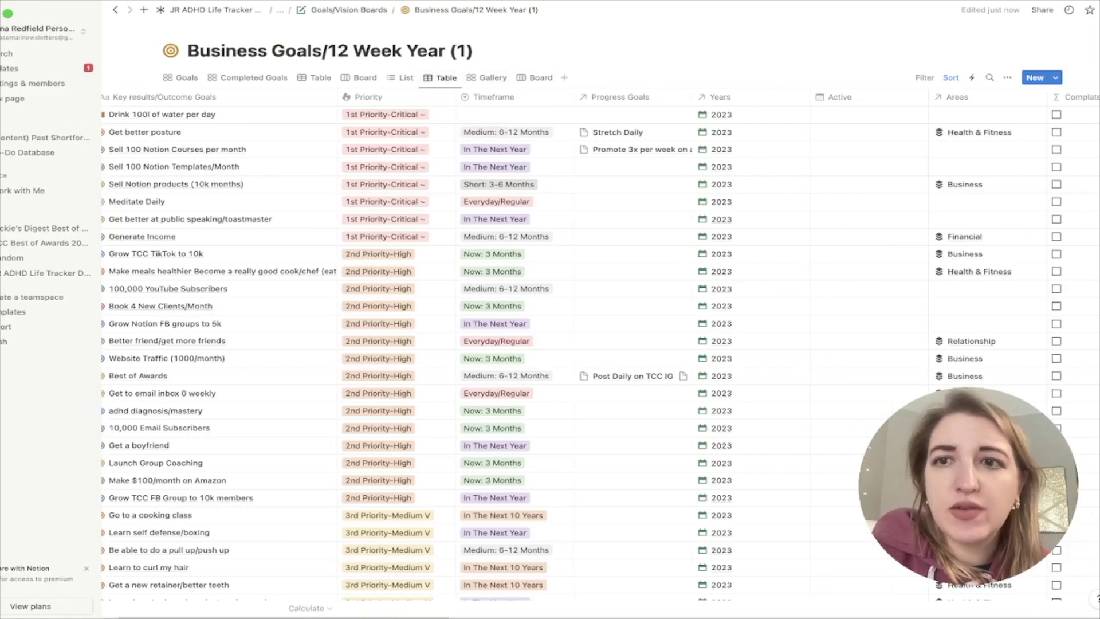
pyautogui.hscroll(10, 573, 344)
pyautogui.click(320, 96)
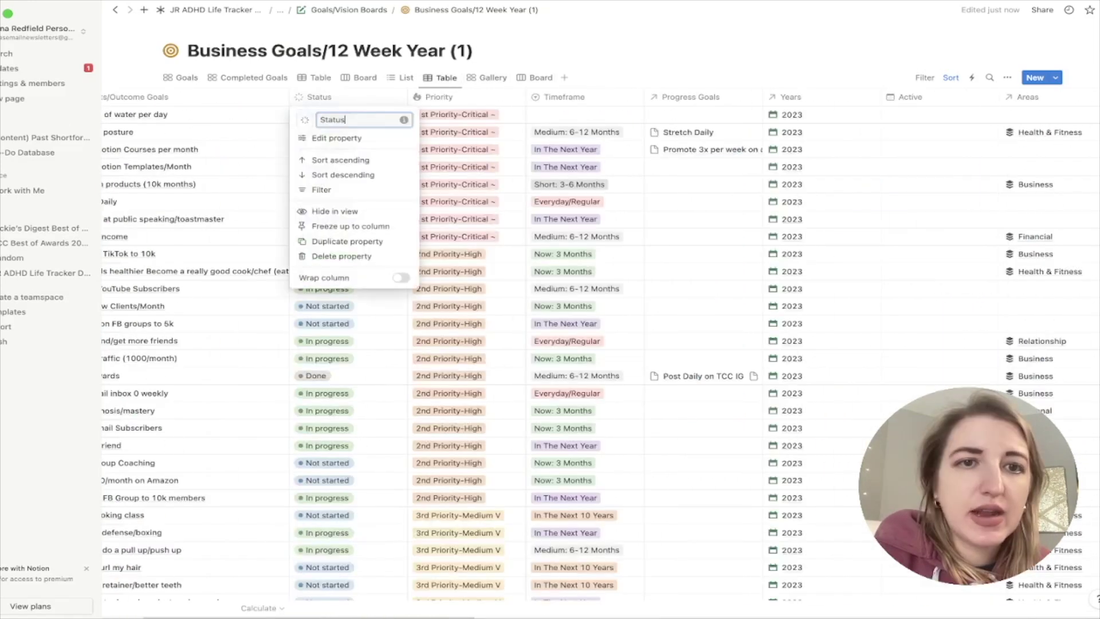
pyautogui.click(340, 159)
pyautogui.click(340, 160)
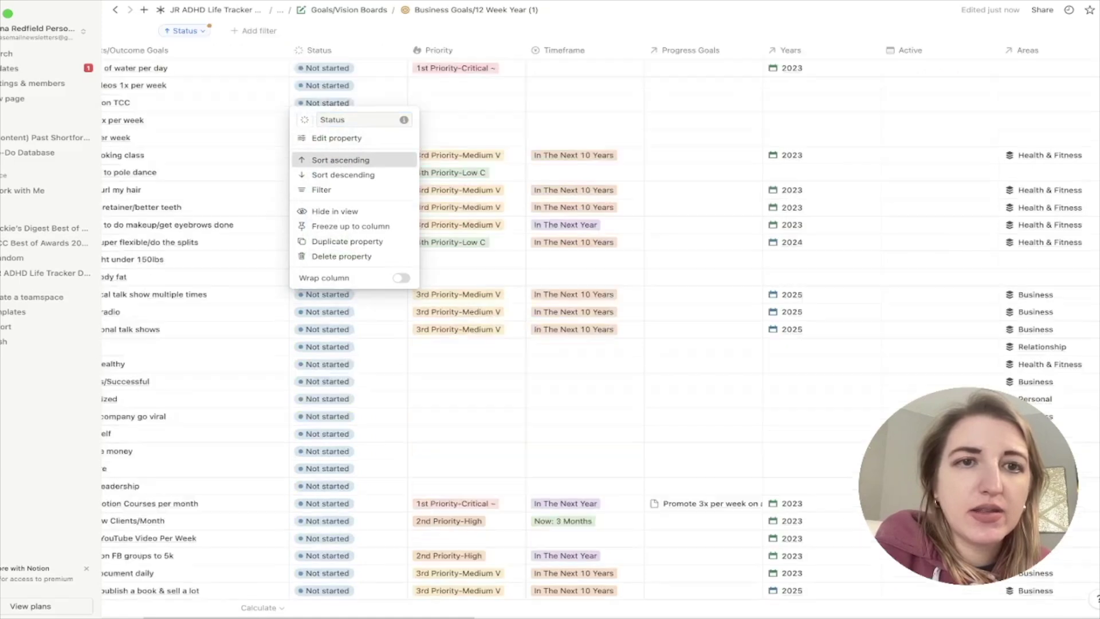
# Delete every goal except the Done one, Best of Awards, from the copied table and save the Status sort for everyone.
pyautogui.scroll(-5, 573, 287)
pyautogui.hscroll(-3, 573, 286)
pyautogui.scroll(-7, 573, 287)
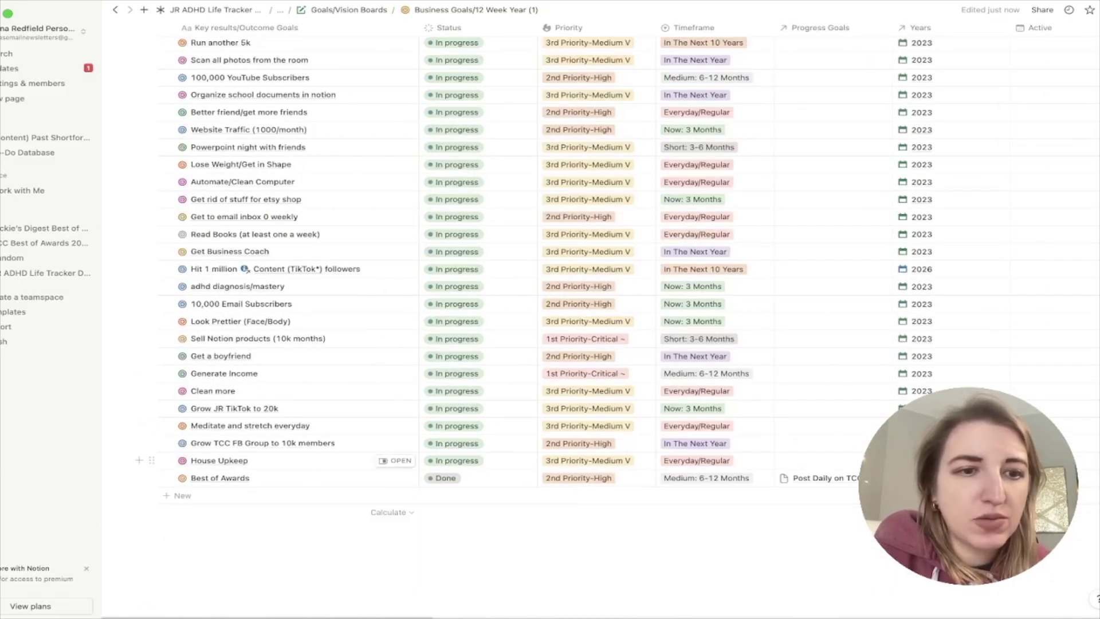
pyautogui.click(167, 460)
pyautogui.scroll(10, 287, 287)
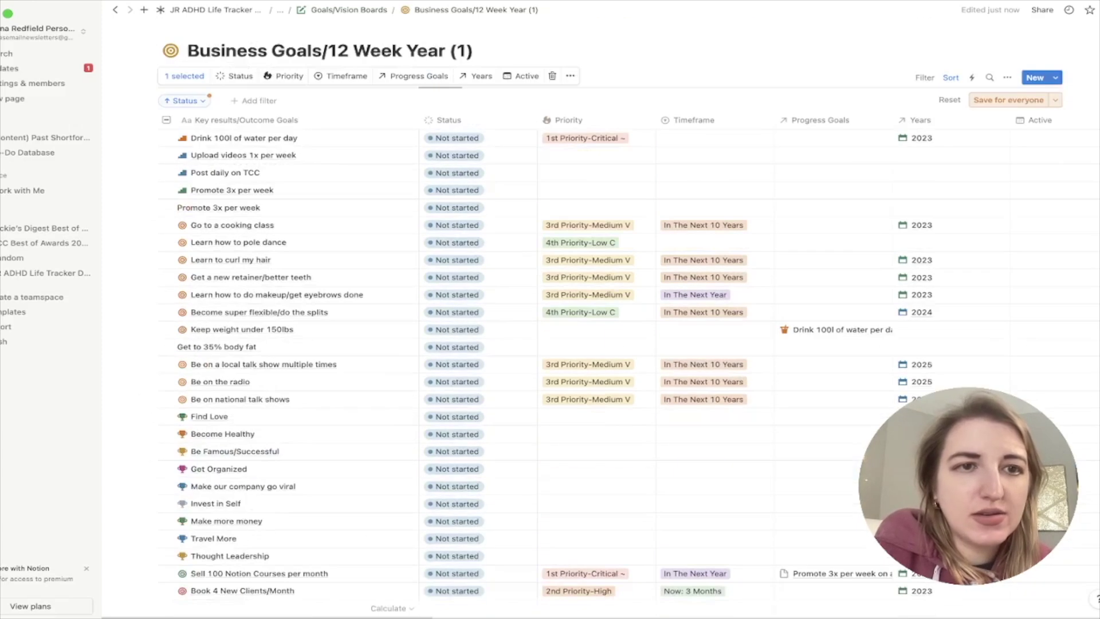
pyautogui.press('super+a')
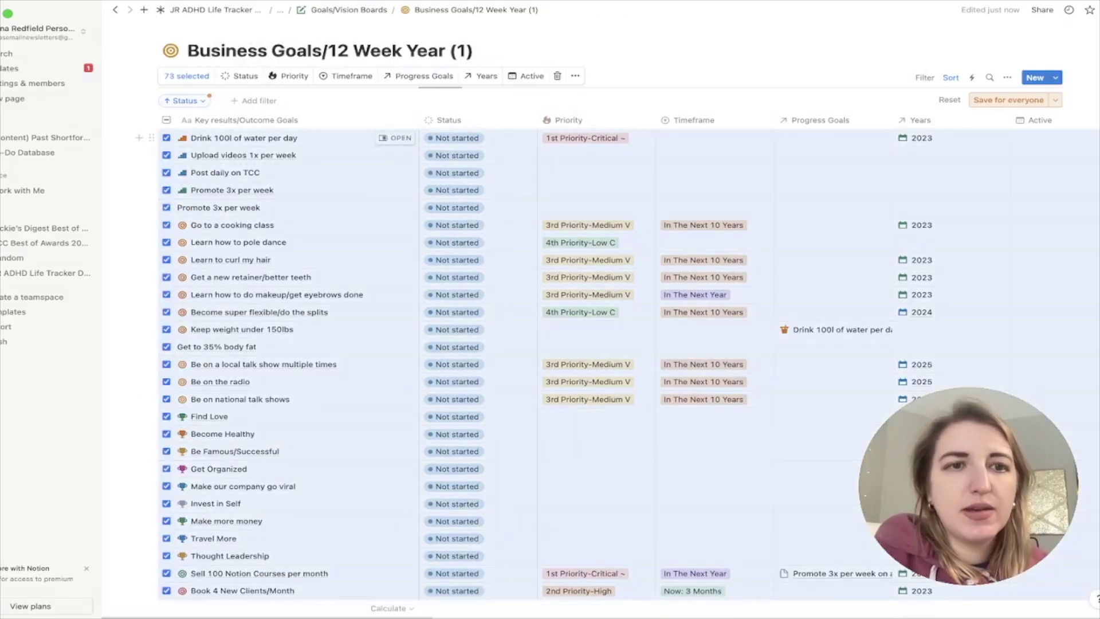
pyautogui.press('Delete')
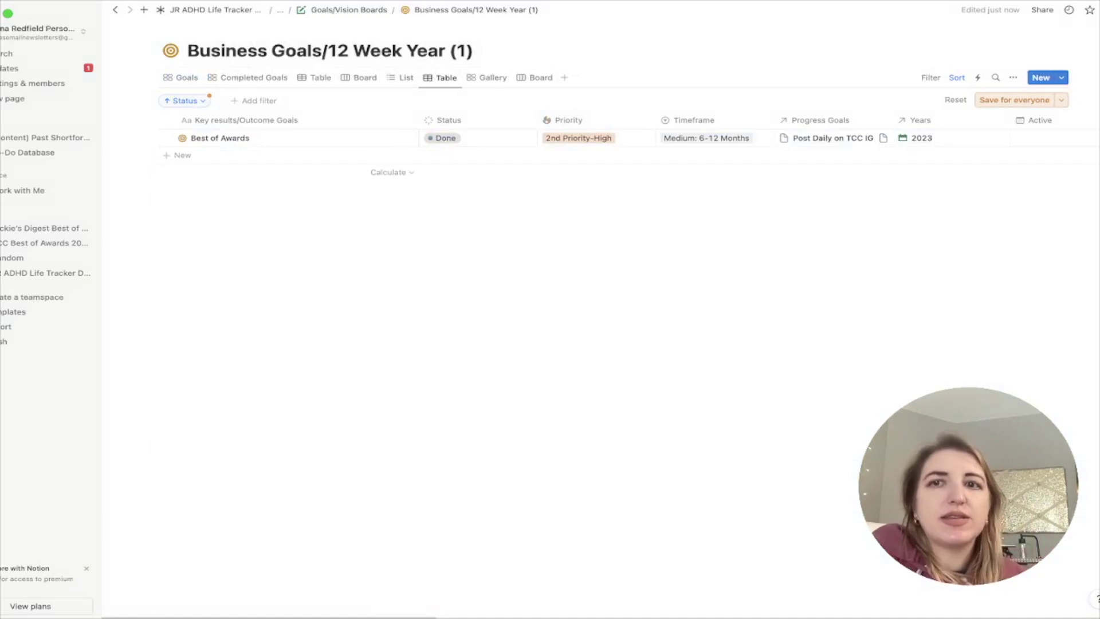
pyautogui.click(1013, 100)
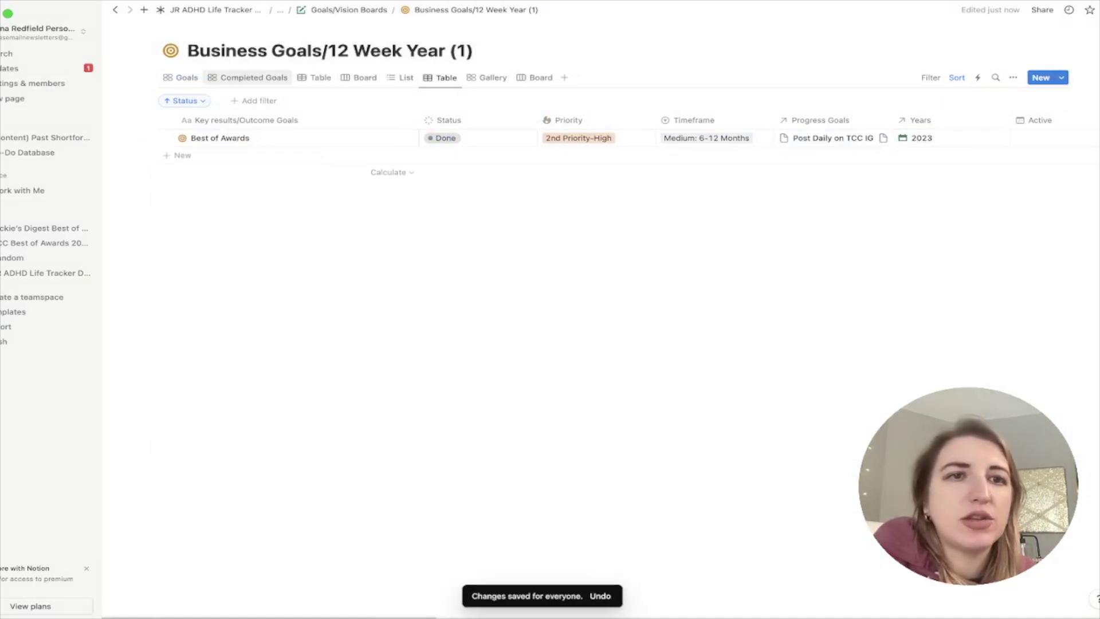
# Show the Goals view of the copied database and rename the database Finished Goals.
pyautogui.click(180, 78)
pyautogui.click(472, 51)
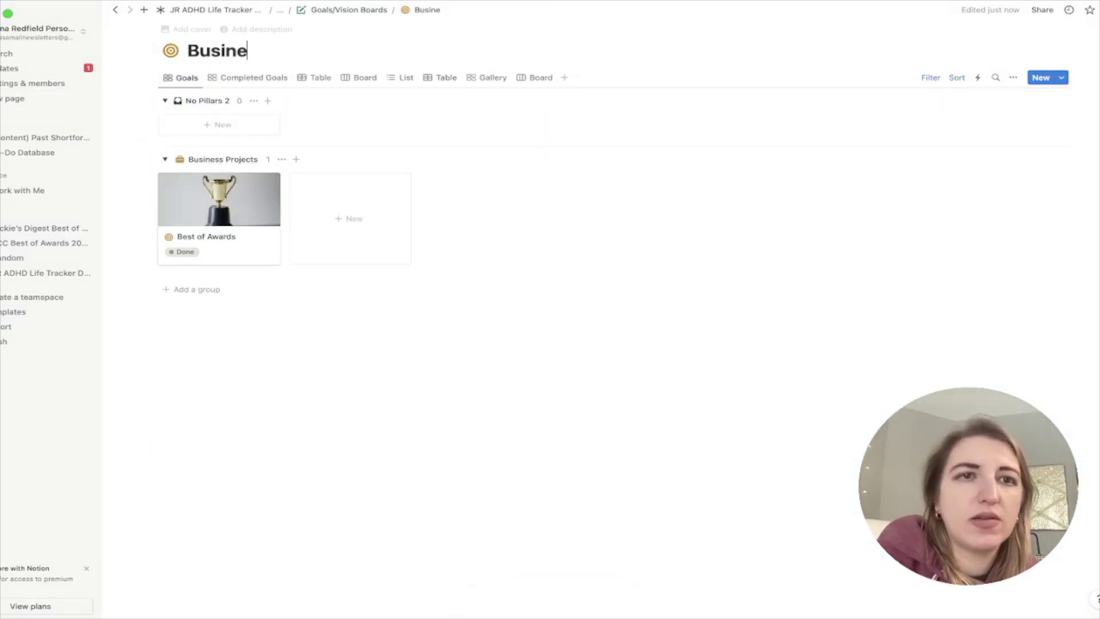
pyautogui.press('BackSpace')
pyautogui.press('BackSpace')
pyautogui.press('BackSpace')
pyautogui.press('BackSpace')
pyautogui.press('BackSpace')
pyautogui.press('BackSpace')
pyautogui.write('Finishe')
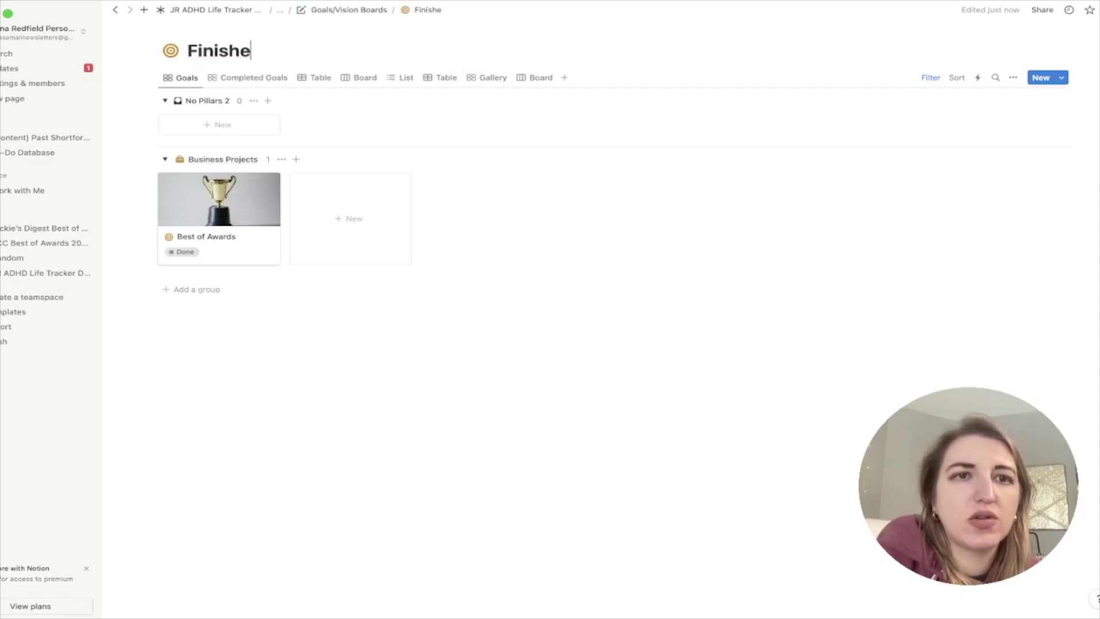
pyautogui.write('d Goals')
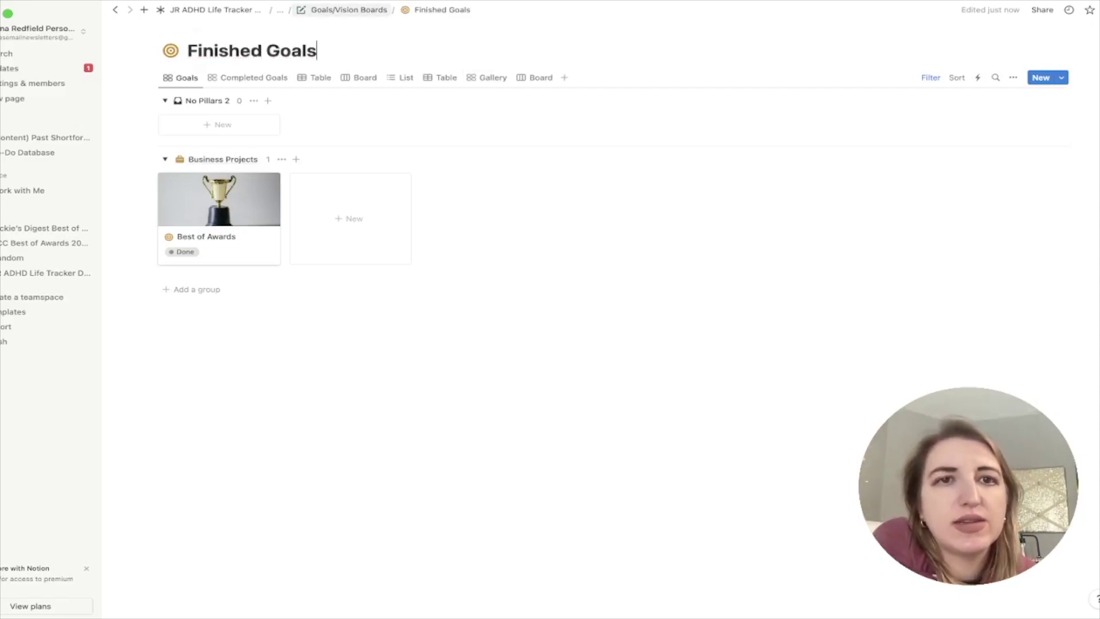
# Return to Business Goals/12 Week Year through Goals/Vision Boards and set the status of Get Business Coach to Done.
pyautogui.click(348, 9)
pyautogui.scroll(-10, 607, 344)
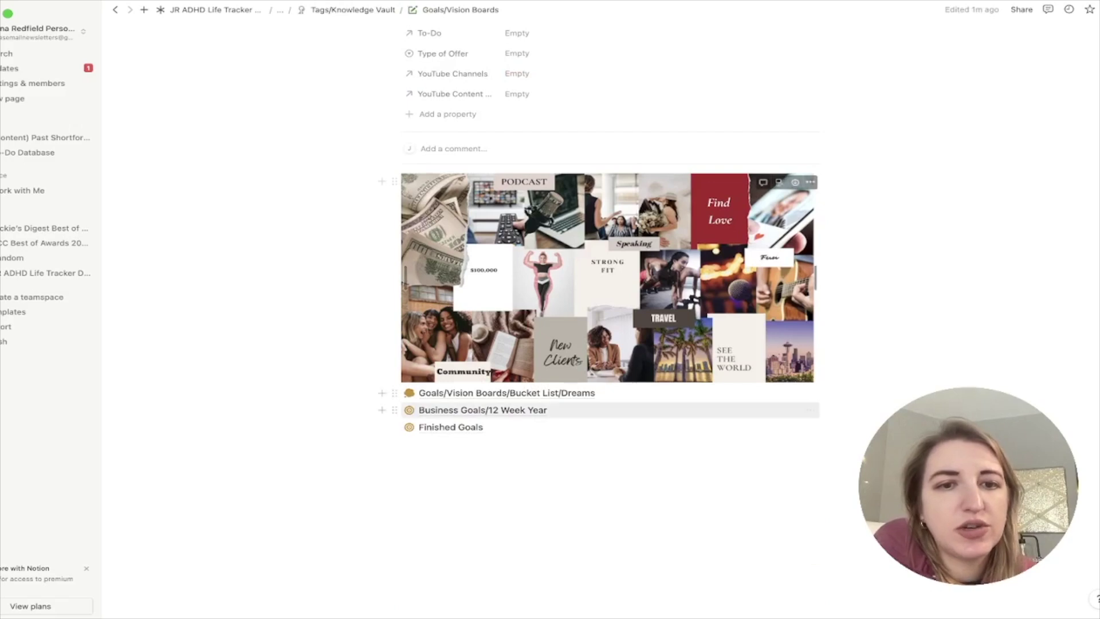
pyautogui.click(482, 409)
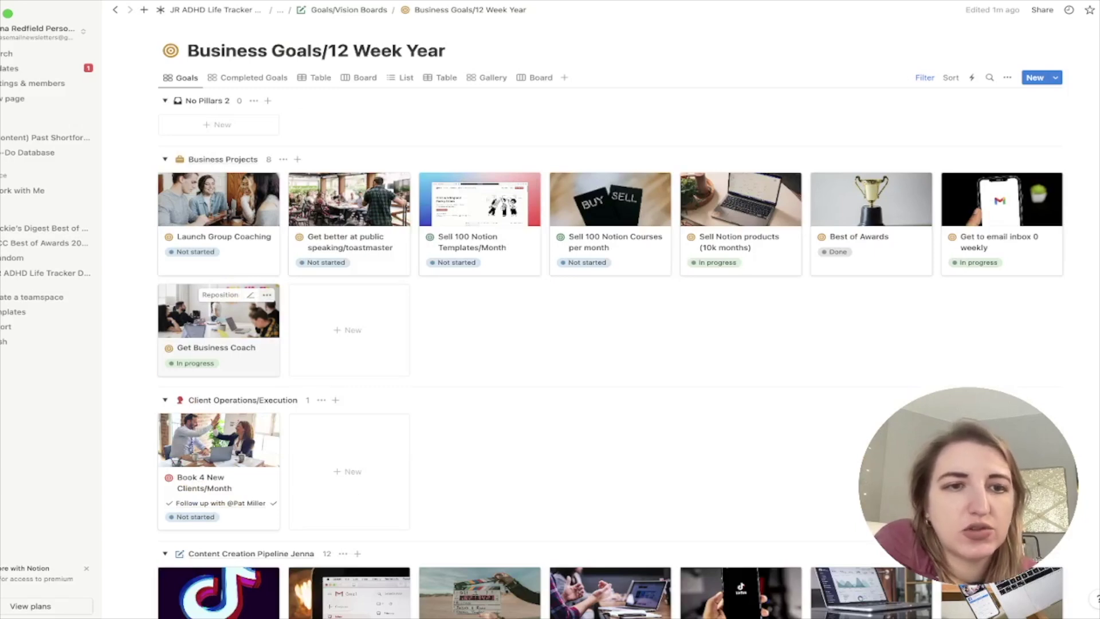
pyautogui.click(219, 326)
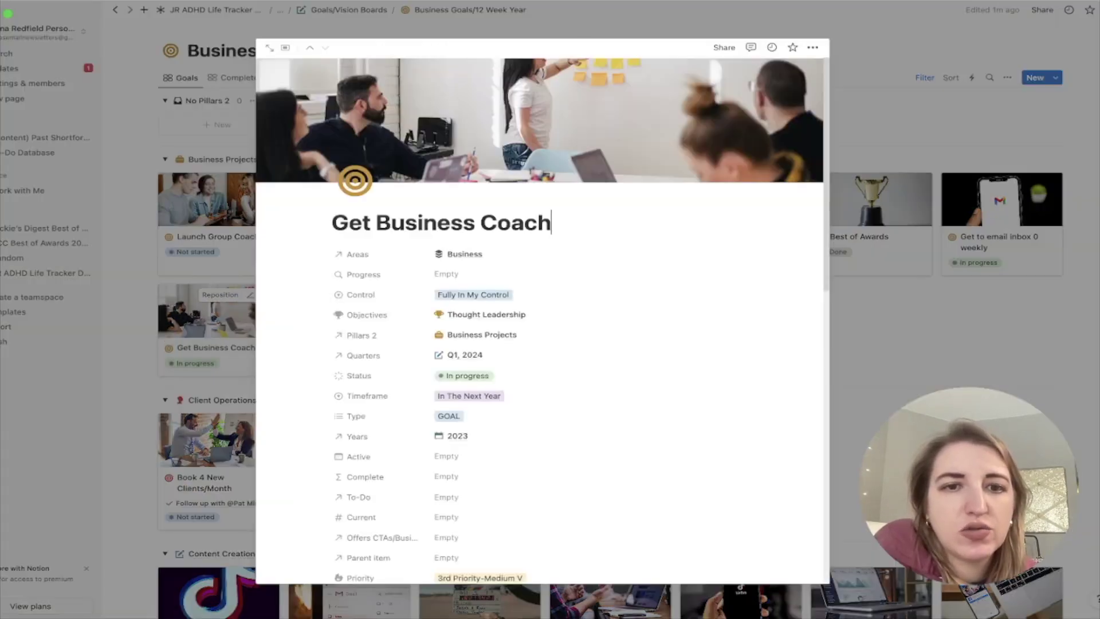
pyautogui.click(466, 375)
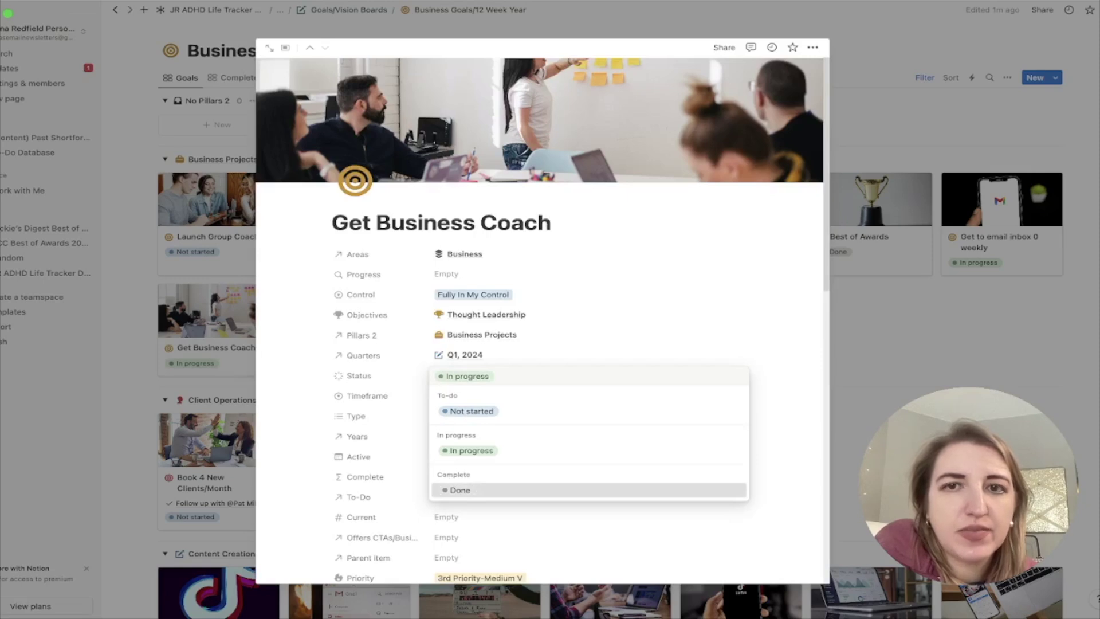
pyautogui.click(456, 490)
# Move the Get Business Coach page to the Finished Goals database and close its preview.
pyautogui.click(813, 47)
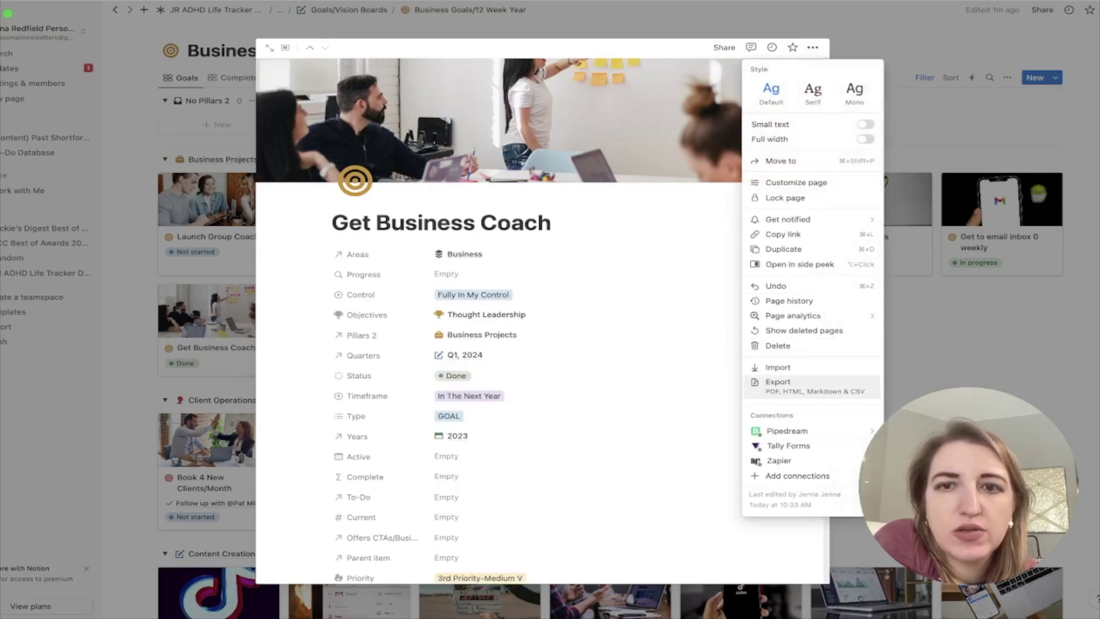
pyautogui.click(780, 161)
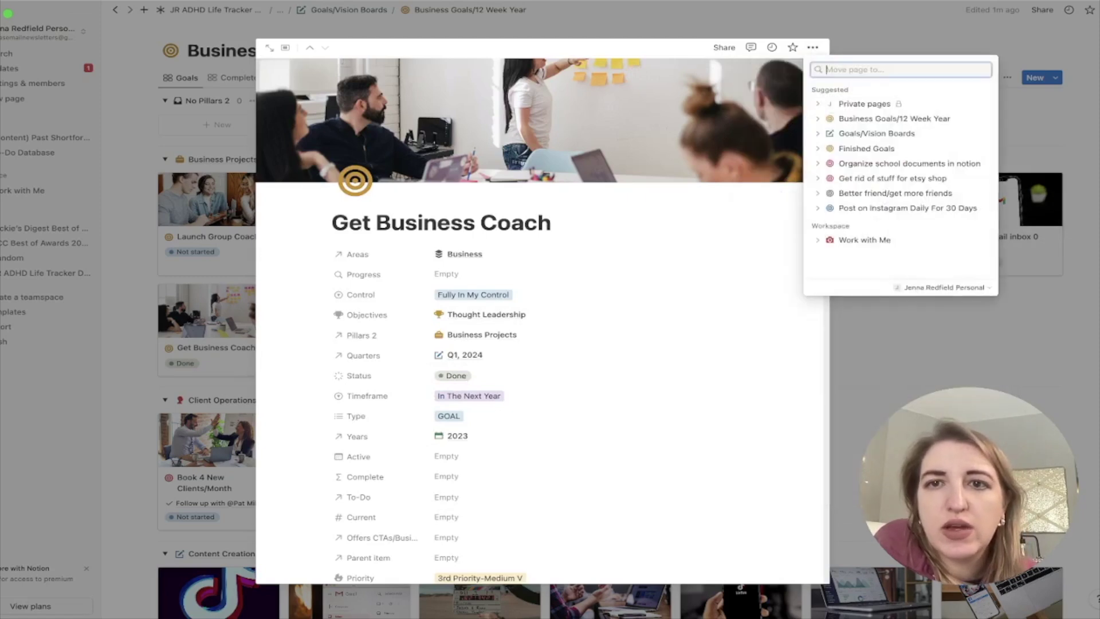
pyautogui.press('Down')
pyautogui.press('Down')
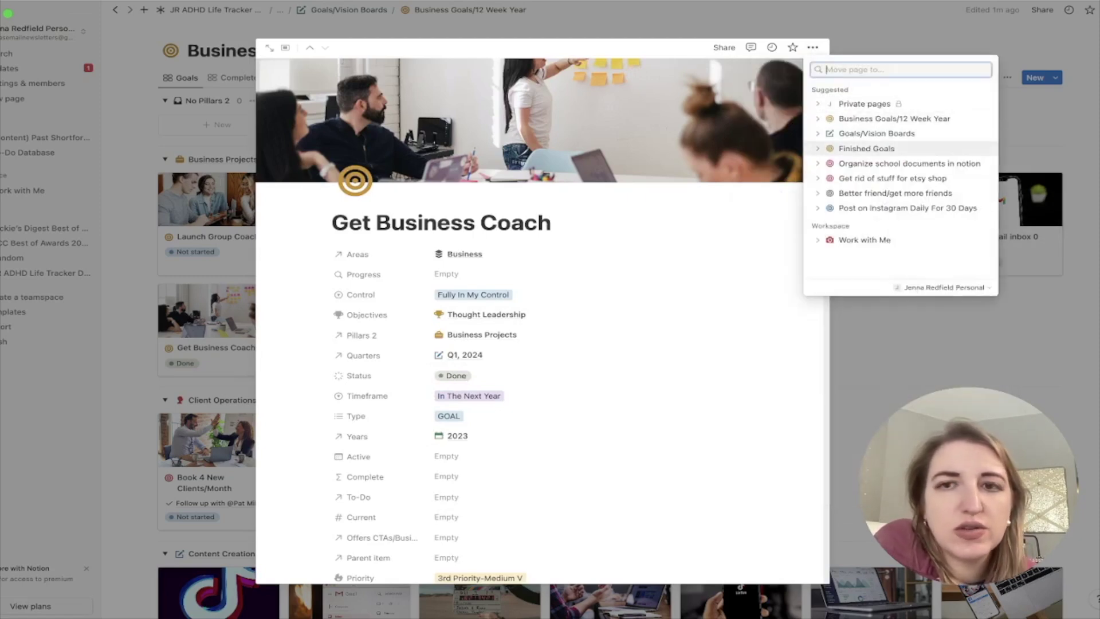
pyautogui.press('Return')
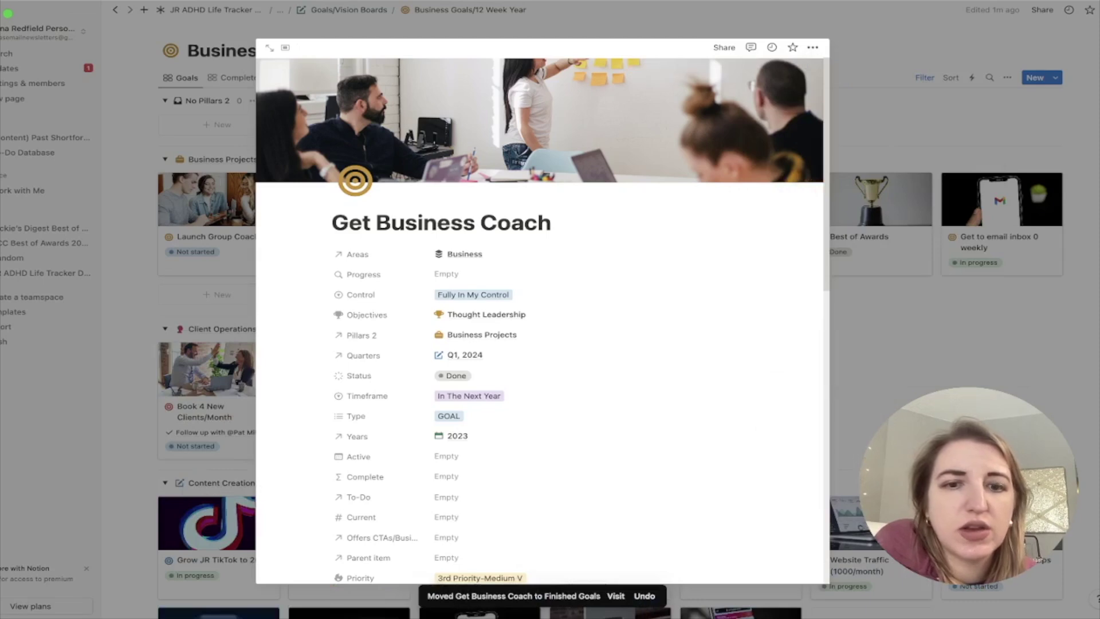
pyautogui.press('Escape')
# Open Finished Goals from Goals/Vision Boards and move Get Business Coach back to Business Goals/12 Week Year.
pyautogui.click(349, 10)
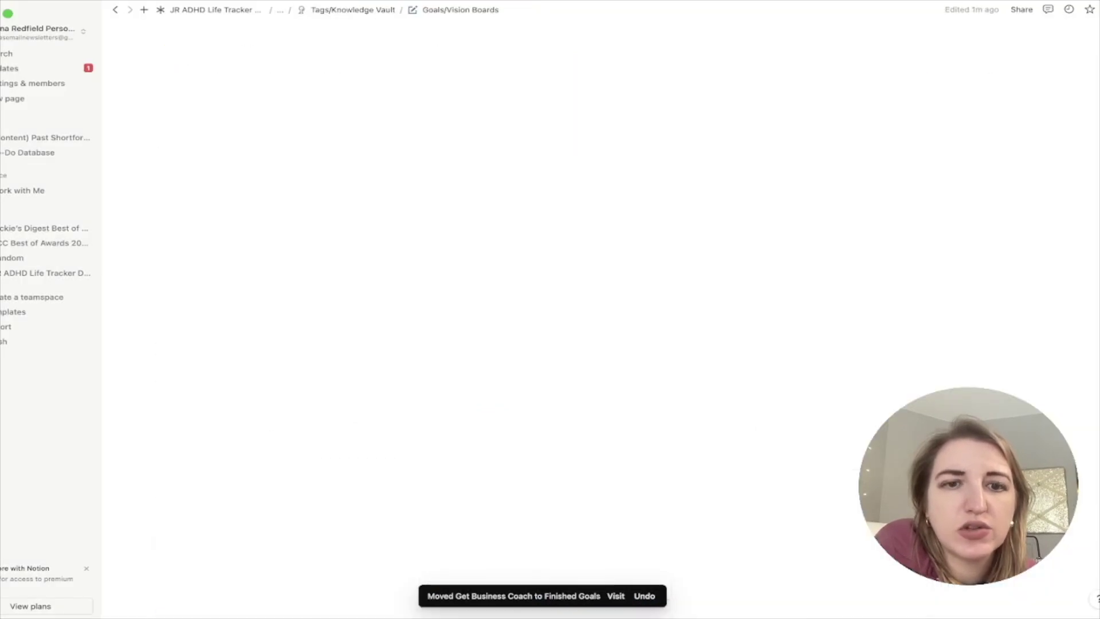
pyautogui.scroll(-4, 607, 286)
pyautogui.click(447, 425)
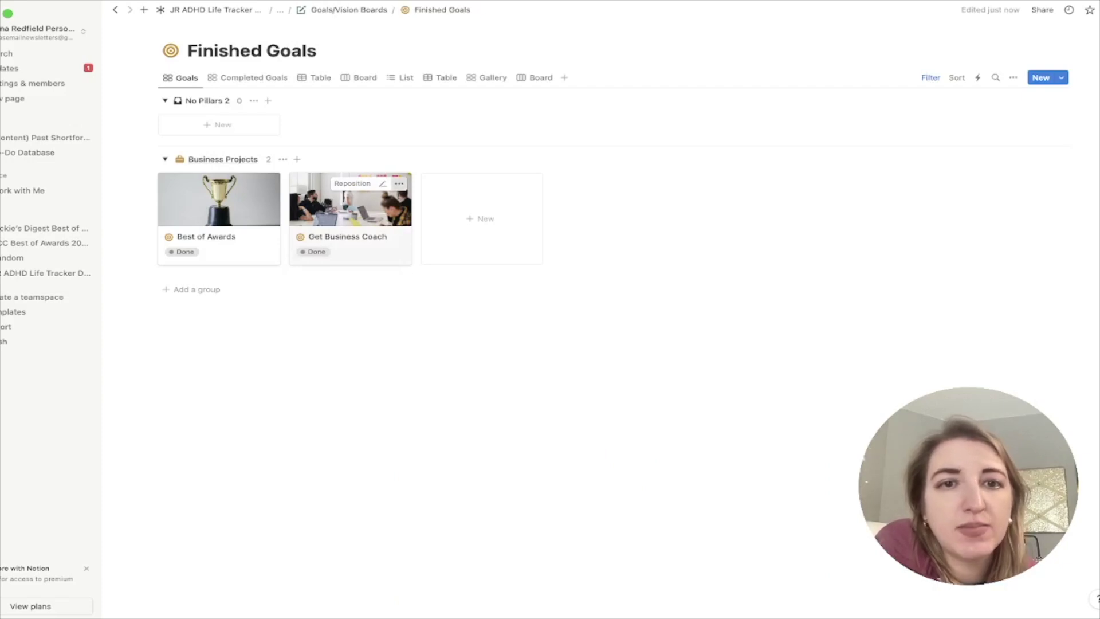
pyautogui.click(399, 184)
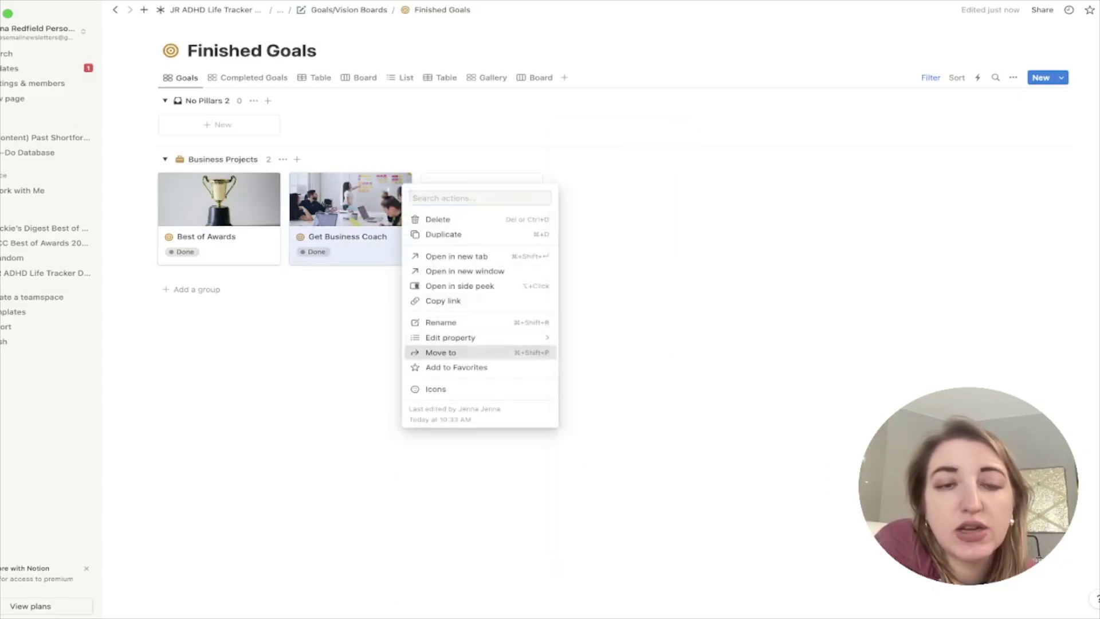
pyautogui.click(440, 353)
pyautogui.press('Down')
pyautogui.press('Down')
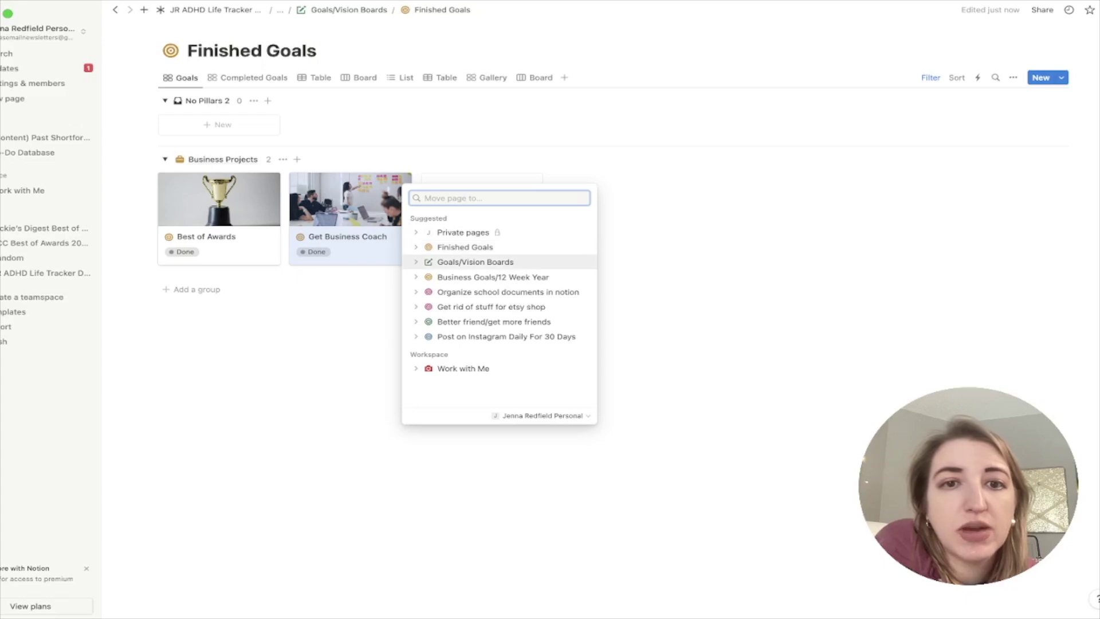
pyautogui.press('Return')
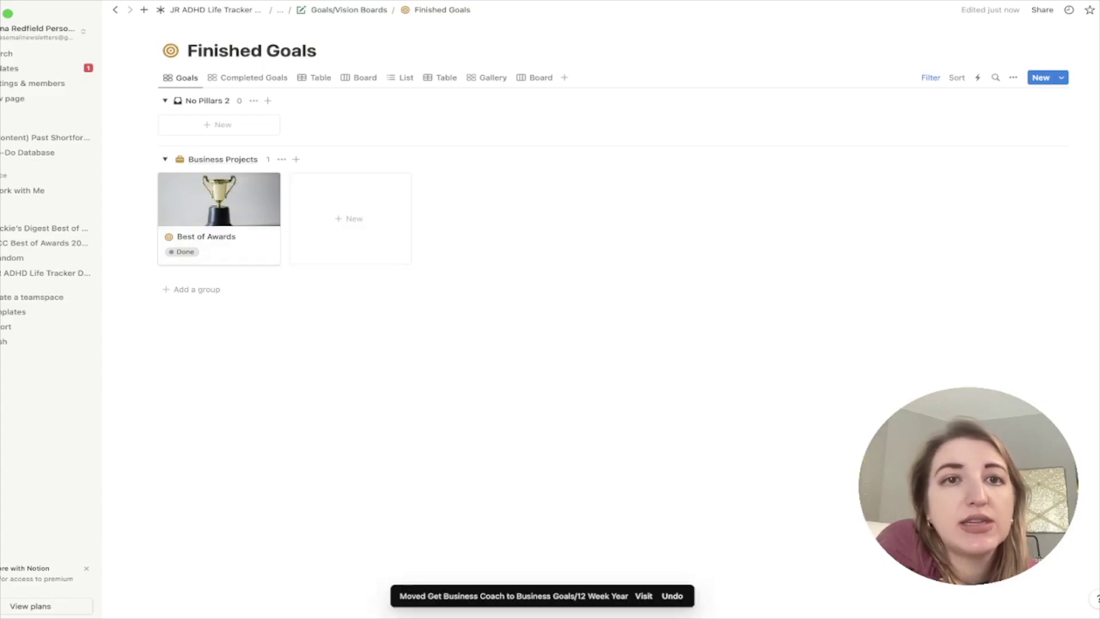
# Return to the Goals/Vision Boards page and change the Finished Goals icon to a yellow check mark.
pyautogui.click(342, 10)
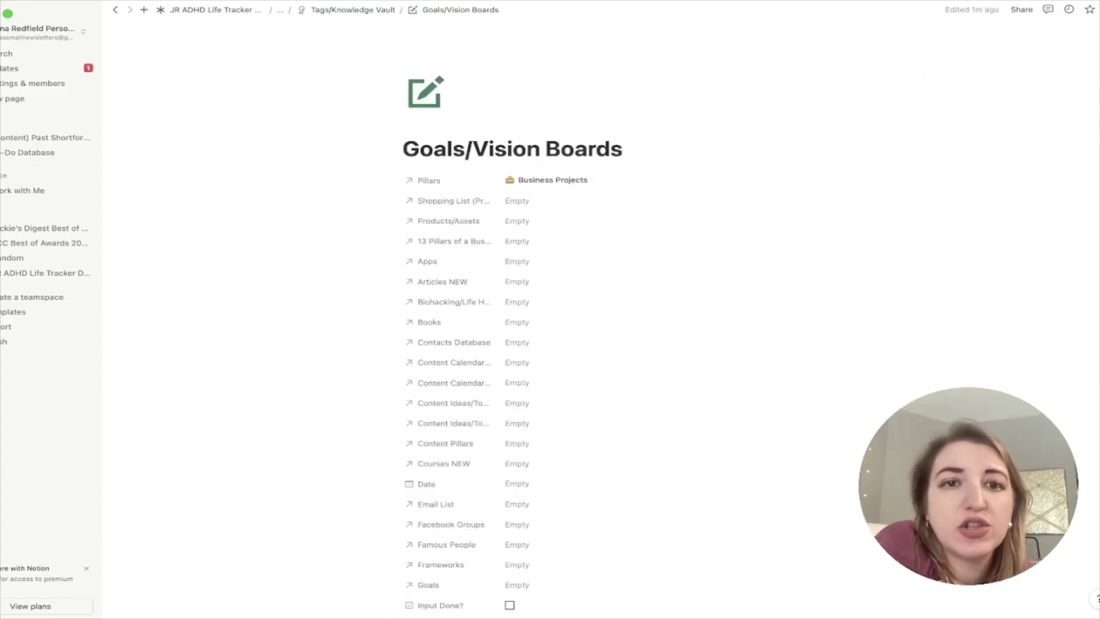
pyautogui.scroll(-10, 607, 309)
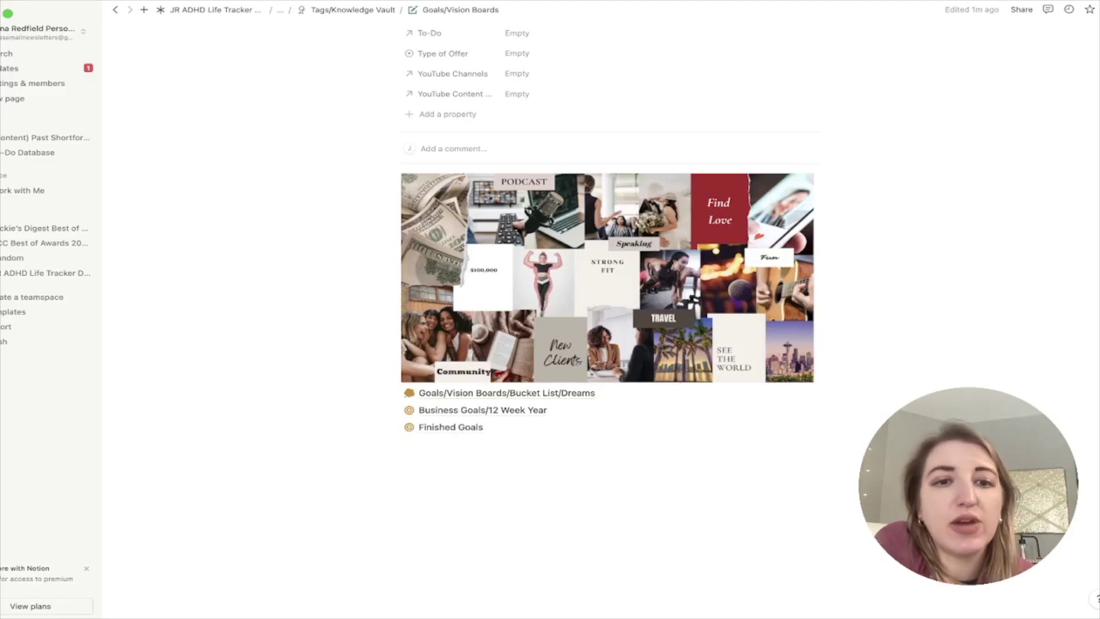
pyautogui.click(409, 427)
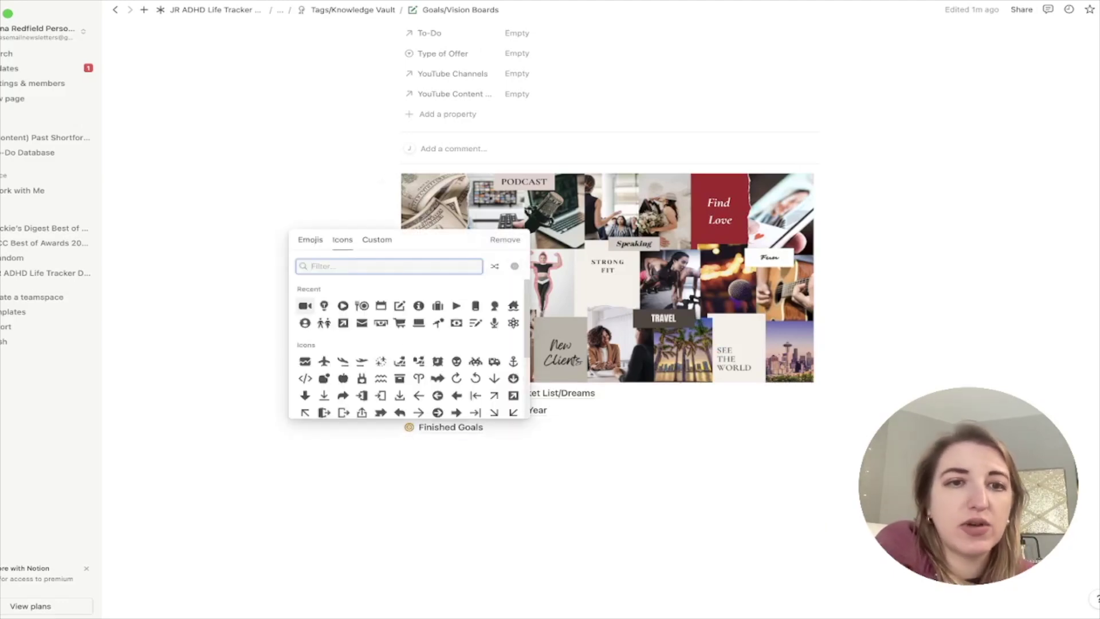
pyautogui.write('check')
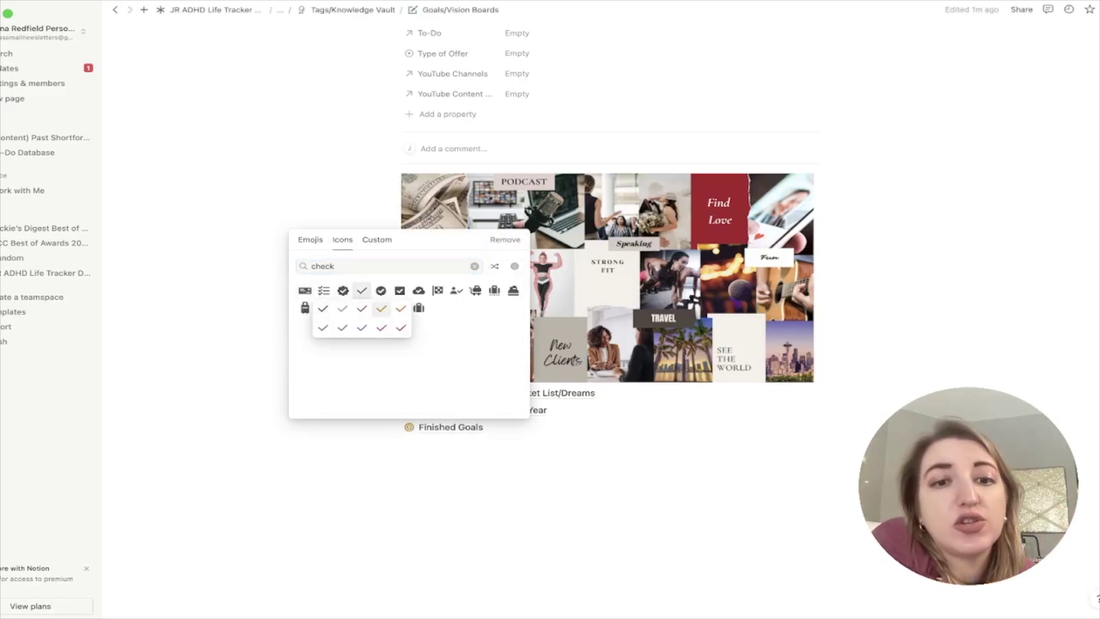
pyautogui.click(381, 308)
pyautogui.click(458, 444)
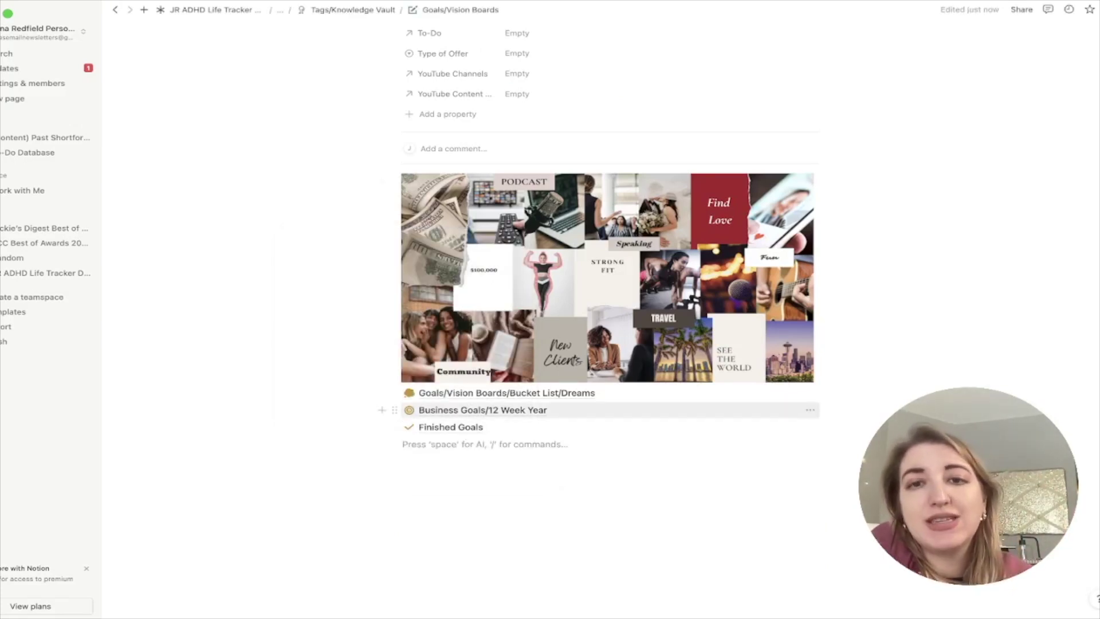
pyautogui.moveTo(481, 410)
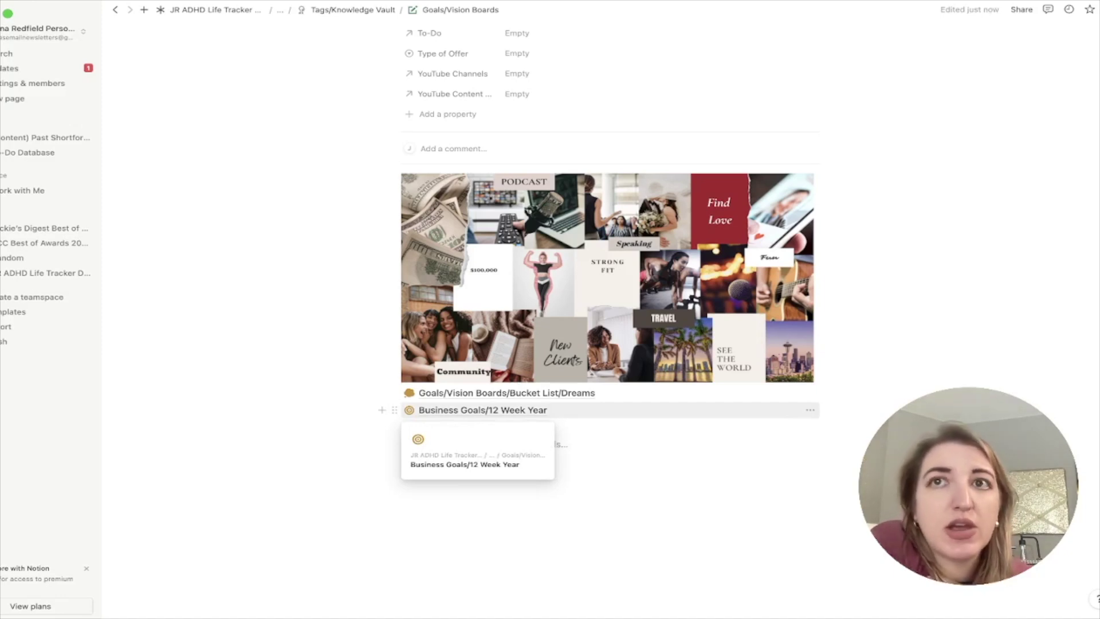